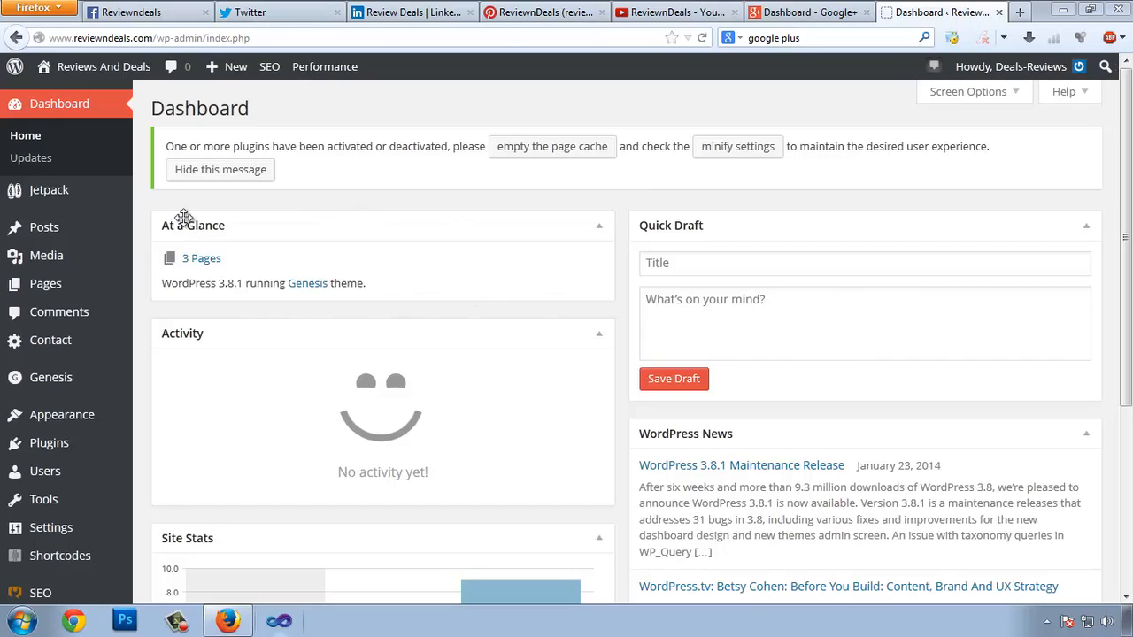
- Open the configuration page of Jetpack's Publicize module from the WordPress dashboard
{"action": "mouse_move", "coordinate": [62, 193]}
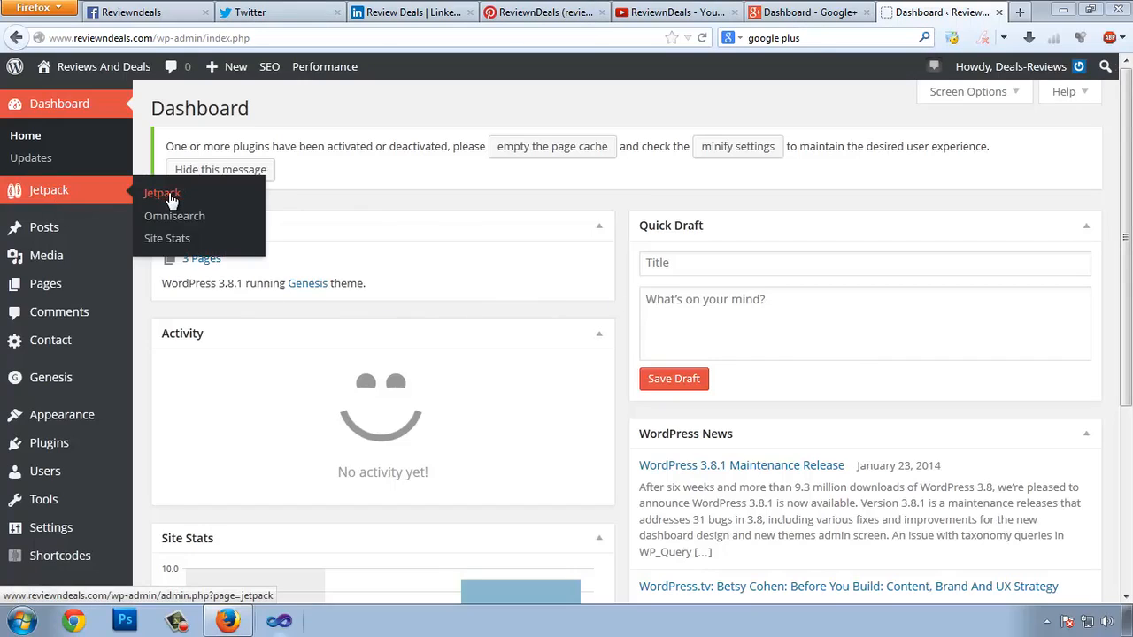
{"action": "left_click", "coordinate": [88, 197]}
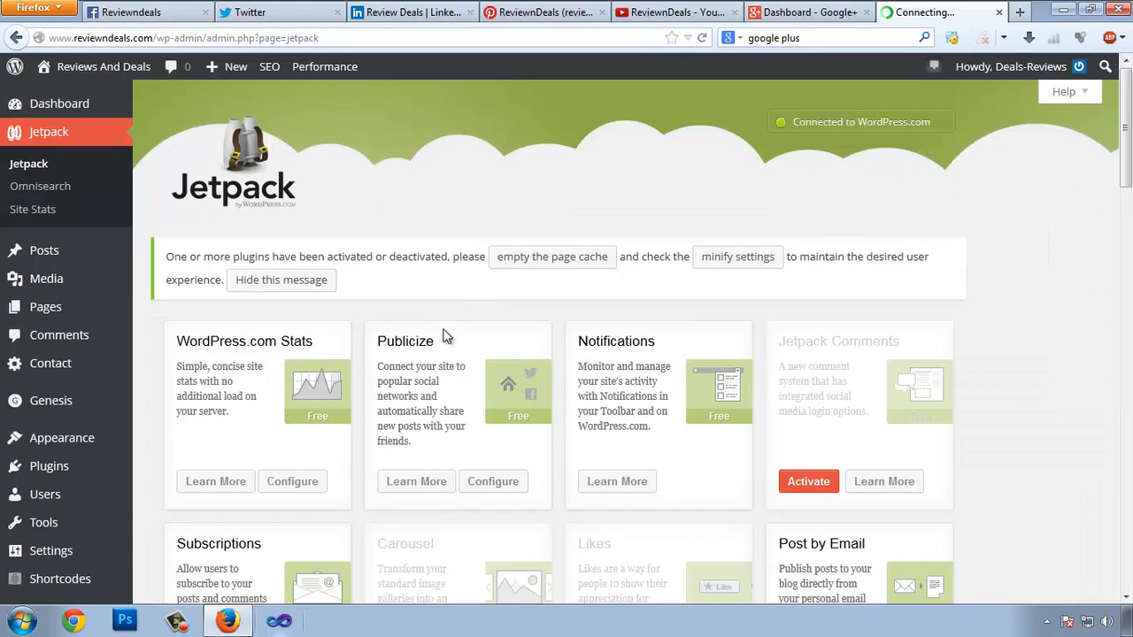
{"action": "scroll", "coordinate": [452, 306], "scroll_direction": "down", "scroll_amount": 3}
{"action": "left_click", "coordinate": [490, 387]}
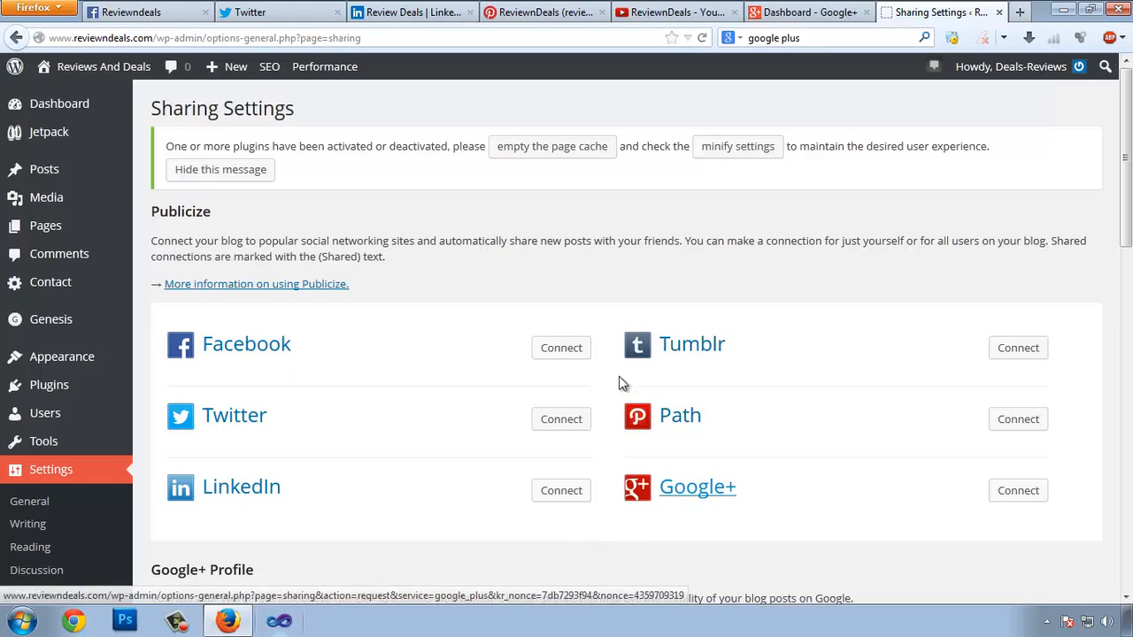
- Look over the site's Facebook page and Twitter account, comparing them with the services offered in the Publicize settings
{"action": "left_click", "coordinate": [133, 12]}
{"action": "scroll", "coordinate": [291, 296], "scroll_direction": "down", "scroll_amount": 4}
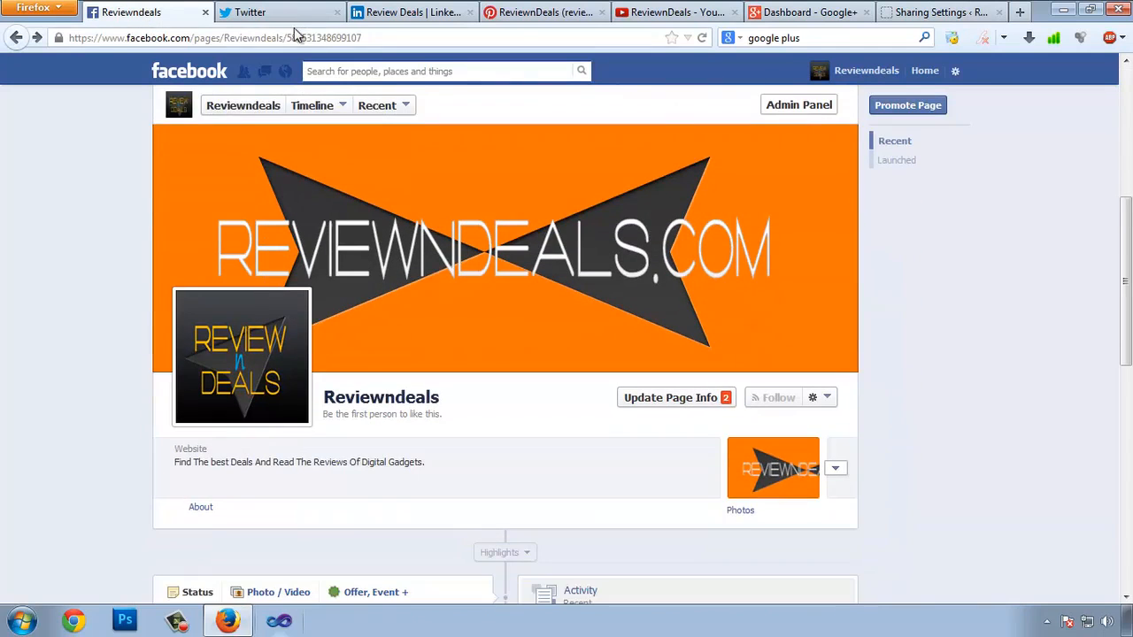
{"action": "left_click", "coordinate": [283, 13]}
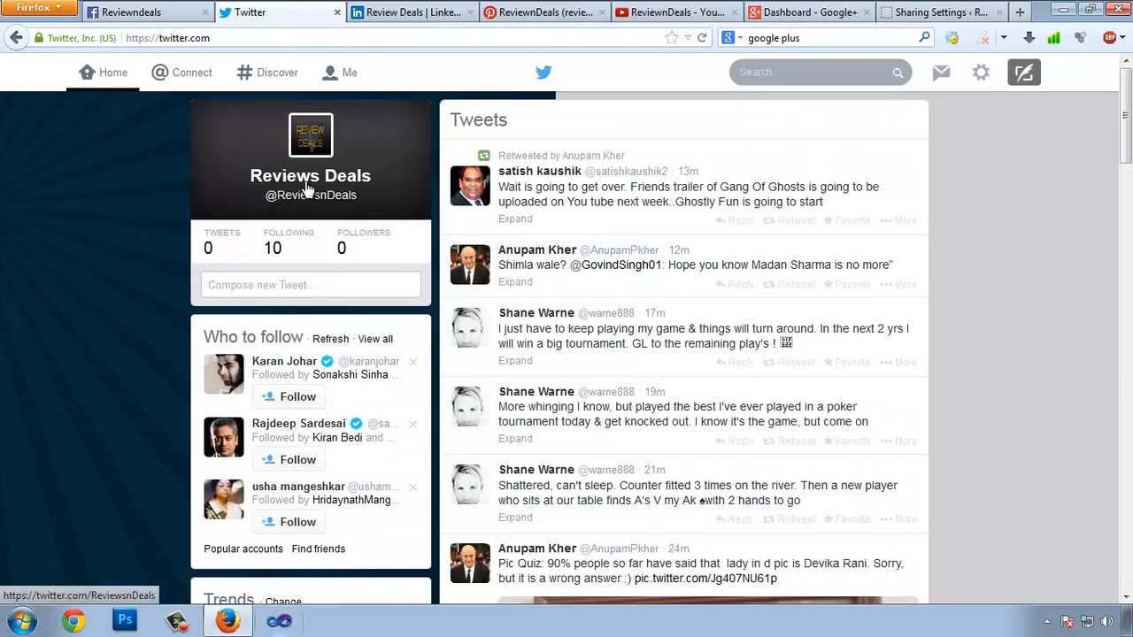
{"action": "left_click", "coordinate": [910, 12]}
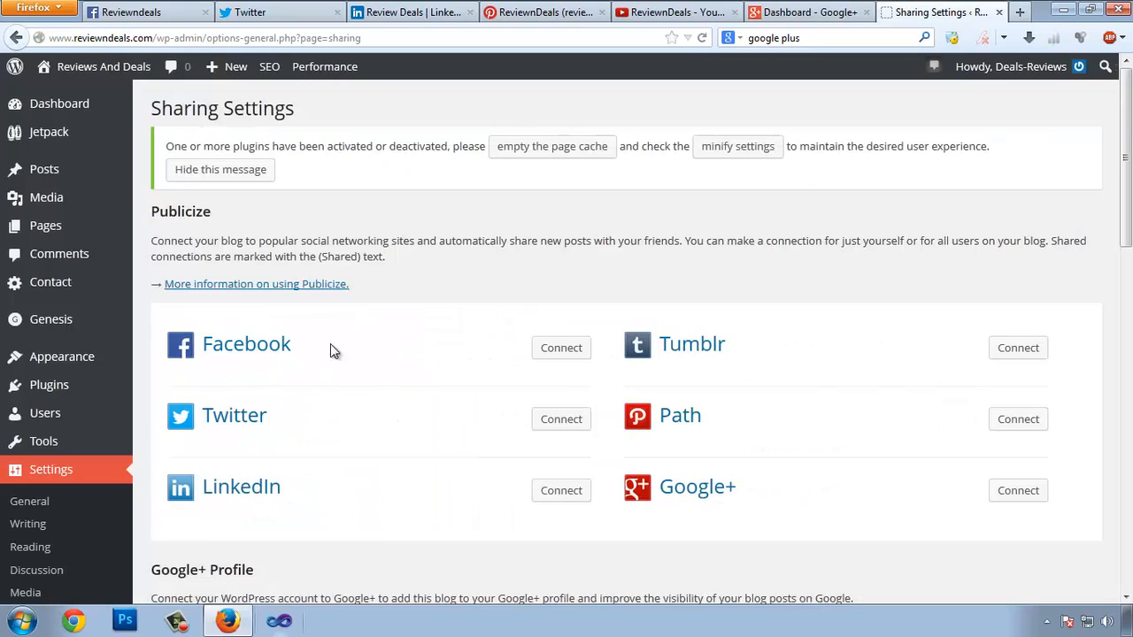
{"action": "left_click", "coordinate": [165, 15]}
{"action": "scroll", "coordinate": [345, 431], "scroll_direction": "up", "scroll_amount": 4}
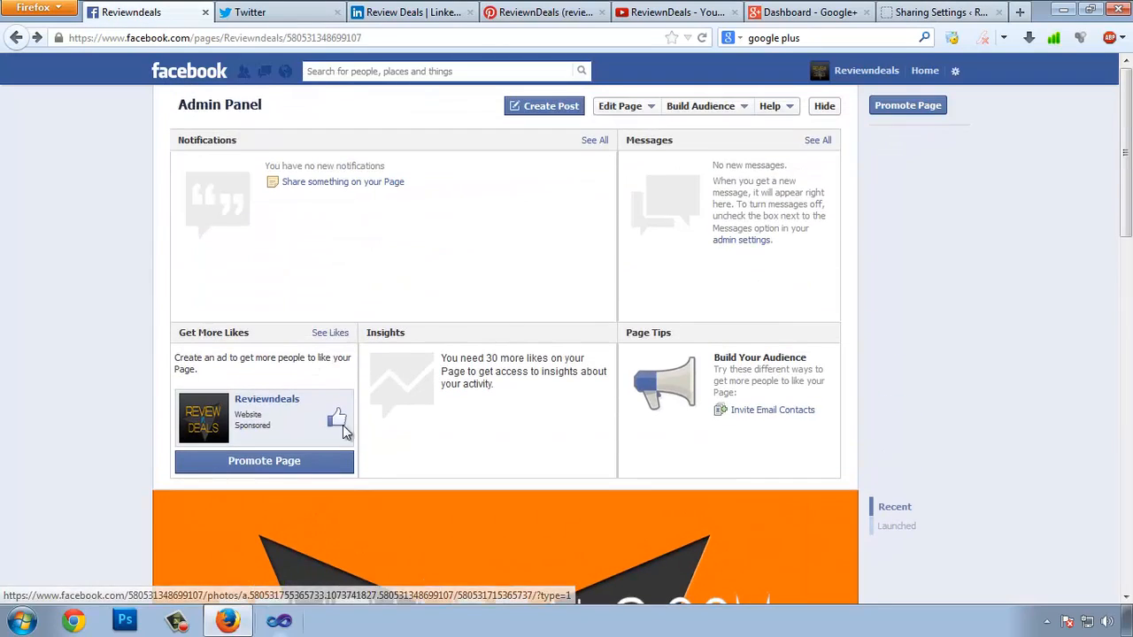
{"action": "scroll", "coordinate": [344, 430], "scroll_direction": "down", "scroll_amount": 6}
{"action": "left_click", "coordinate": [938, 13]}
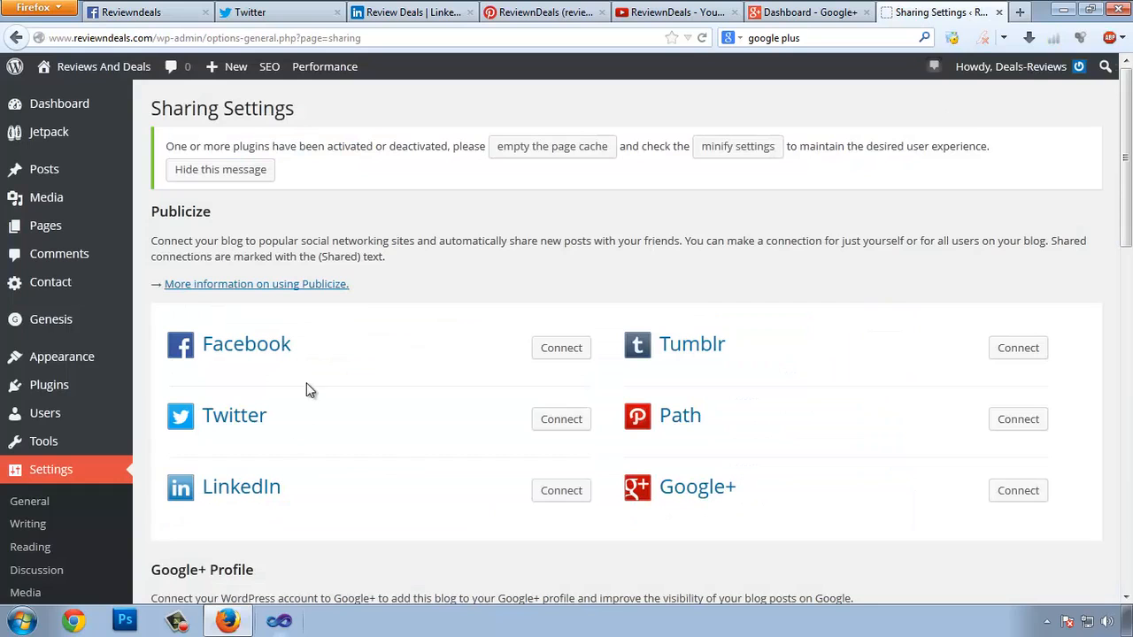
- Connect Publicize to Facebook, switching to the personal account for authorization and choosing the Reviewndeals page as the publishing target
{"action": "left_click", "coordinate": [570, 351]}
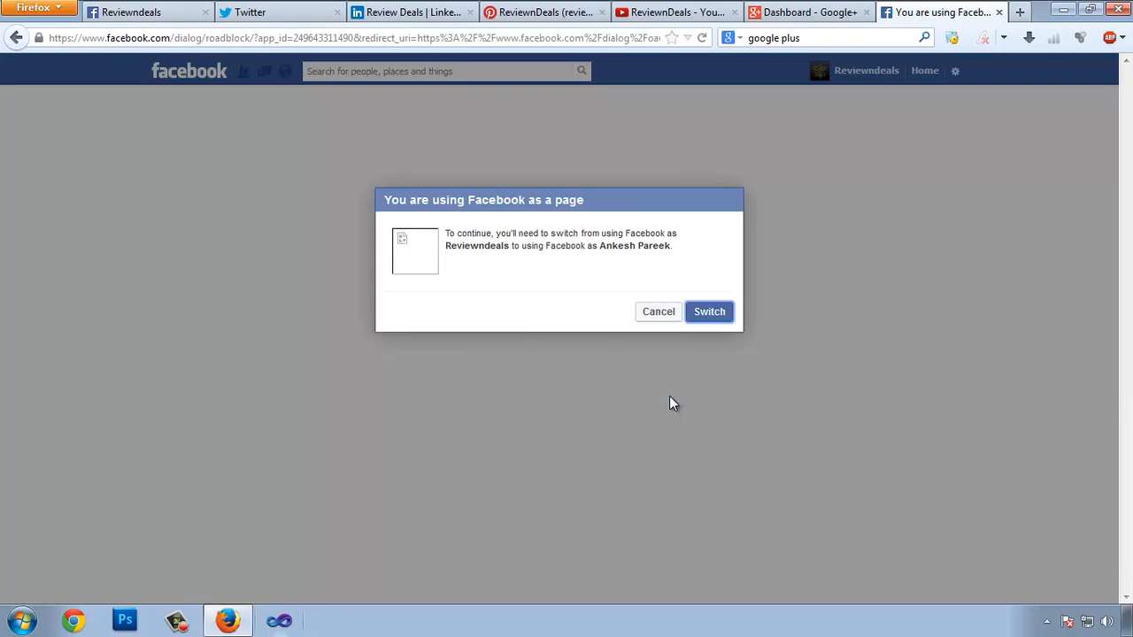
{"action": "left_click", "coordinate": [708, 317]}
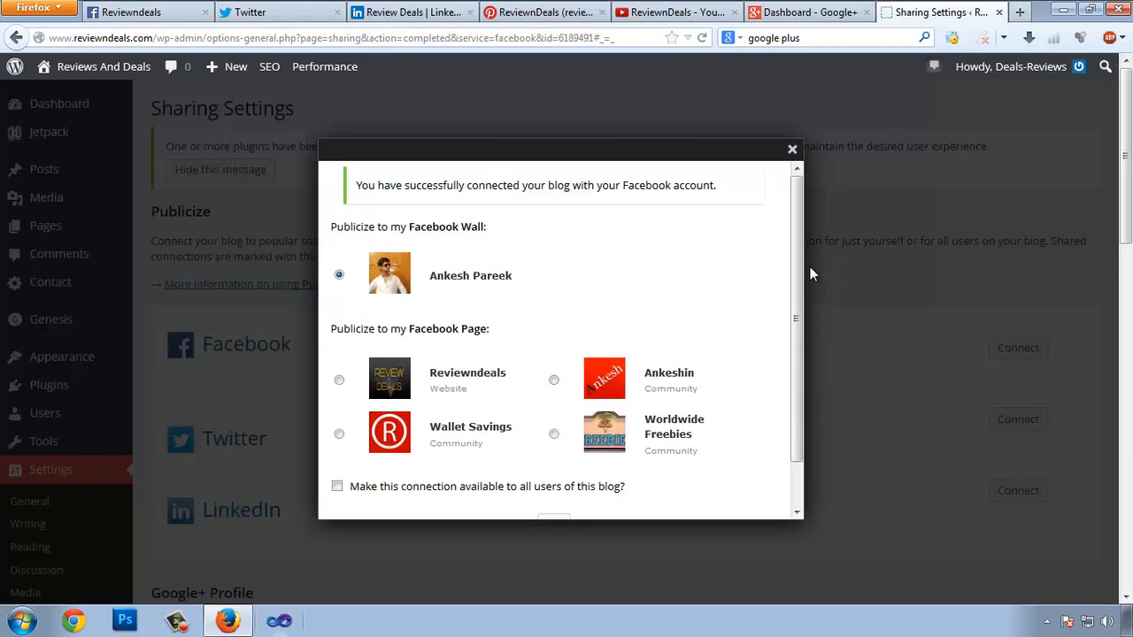
{"action": "left_click_drag", "start_coordinate": [798, 413], "coordinate": [795, 461]}
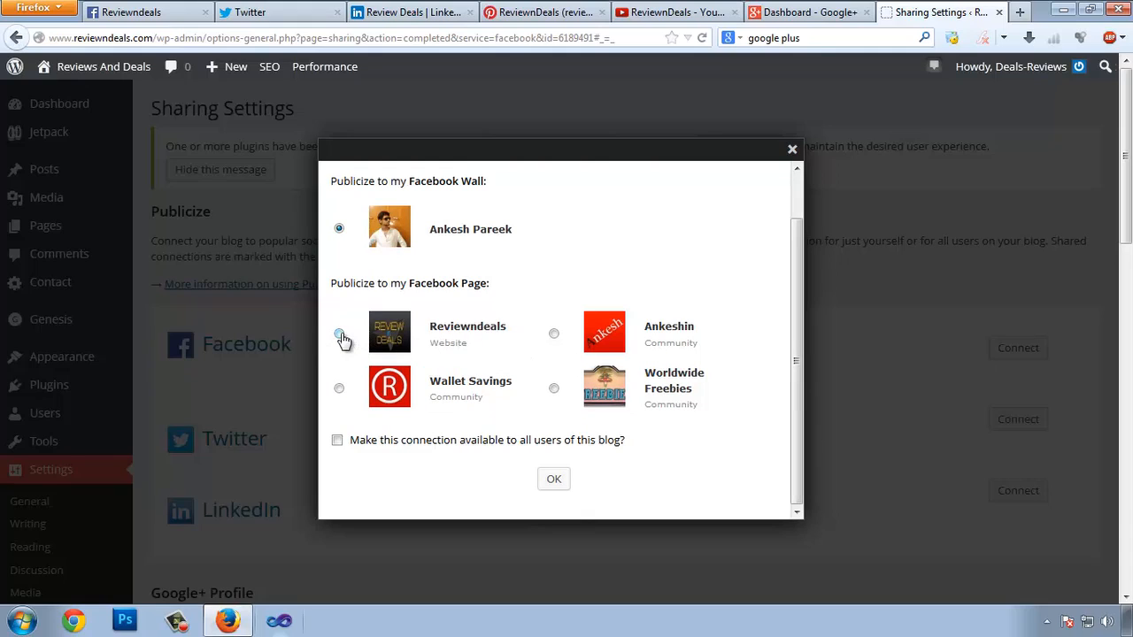
{"action": "left_click", "coordinate": [340, 337]}
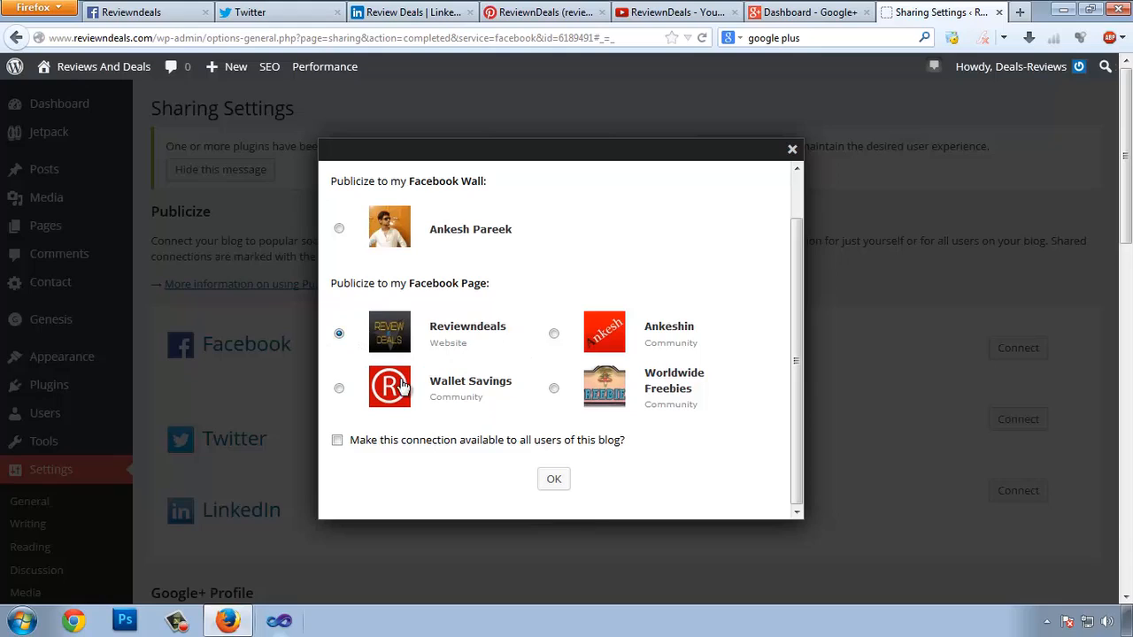
{"action": "left_click", "coordinate": [554, 481]}
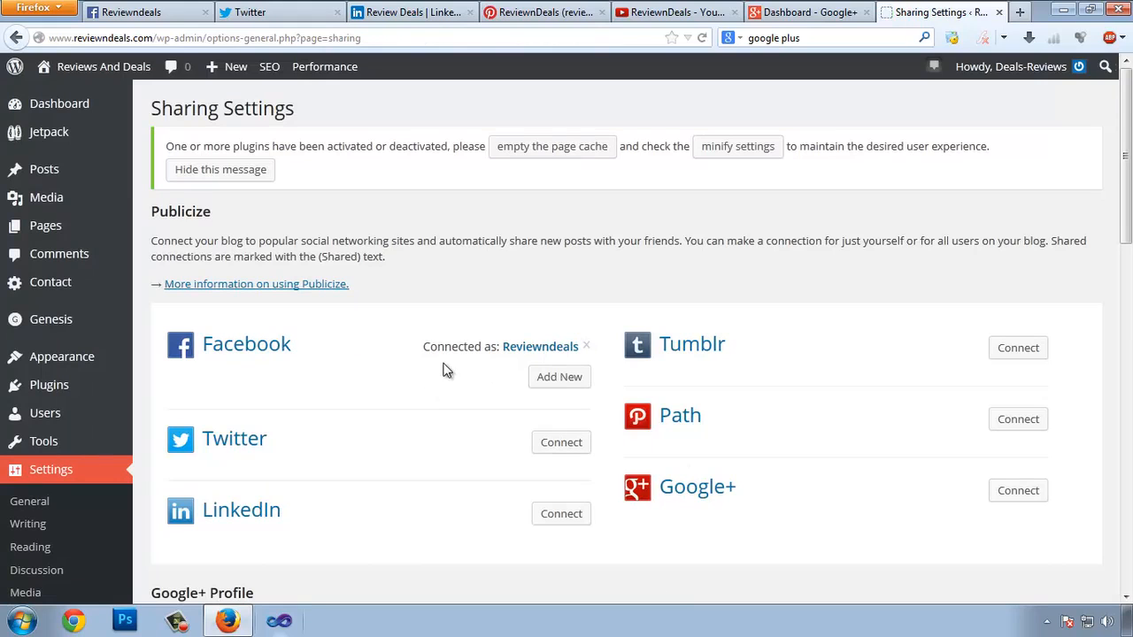
- Connect Publicize to Twitter by authorizing WordPress.com for the ReviewsnDeals account, without sharing the connection with all blog users
{"action": "left_click", "coordinate": [266, 356]}
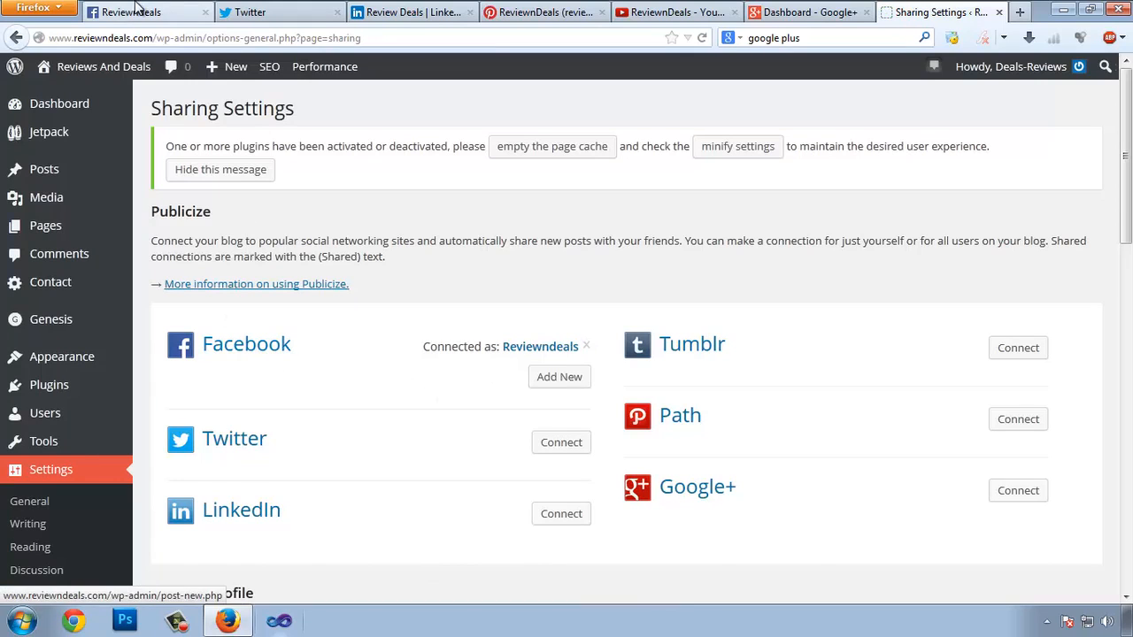
{"action": "left_click", "coordinate": [974, 14]}
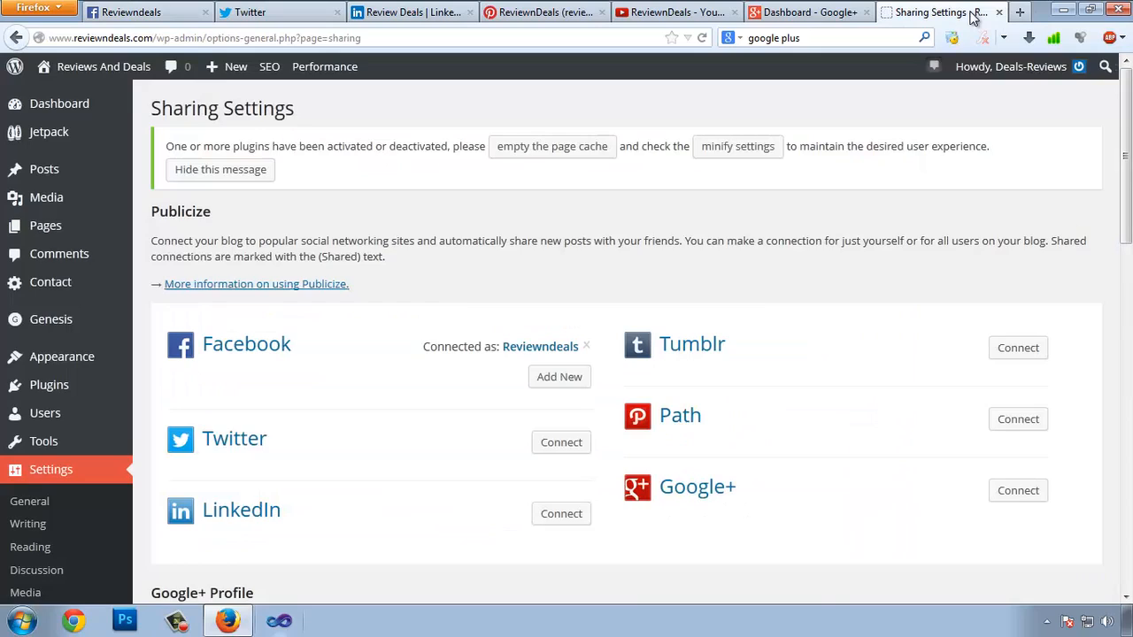
{"action": "scroll", "coordinate": [453, 295], "scroll_direction": "down", "scroll_amount": 4}
{"action": "left_click", "coordinate": [548, 257]}
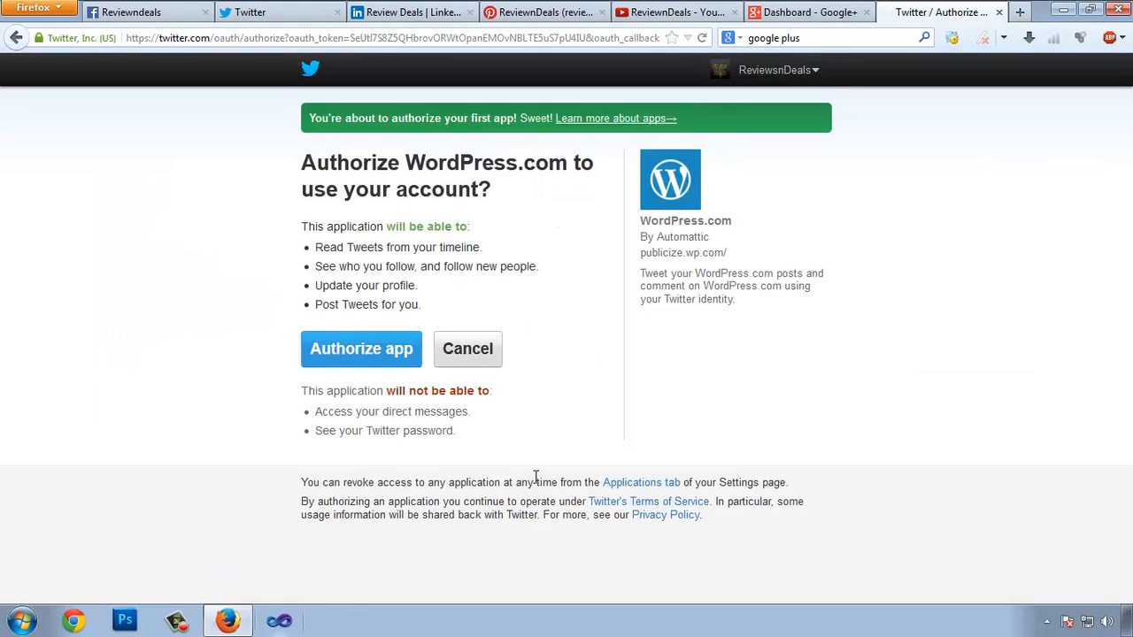
{"action": "left_click", "coordinate": [364, 354]}
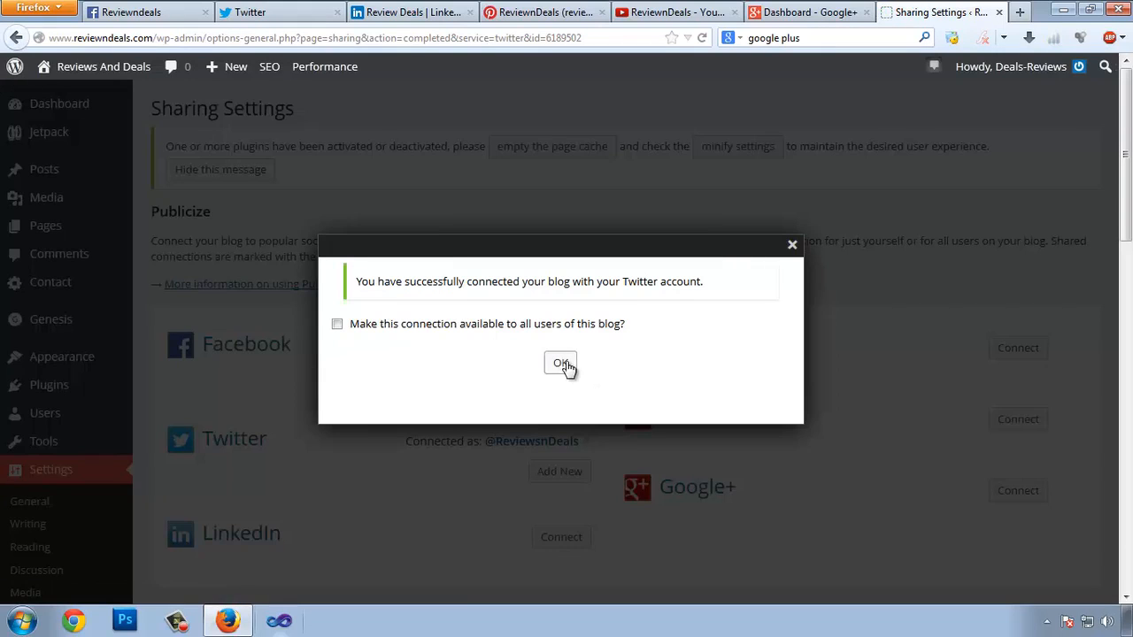
{"action": "left_click", "coordinate": [563, 366]}
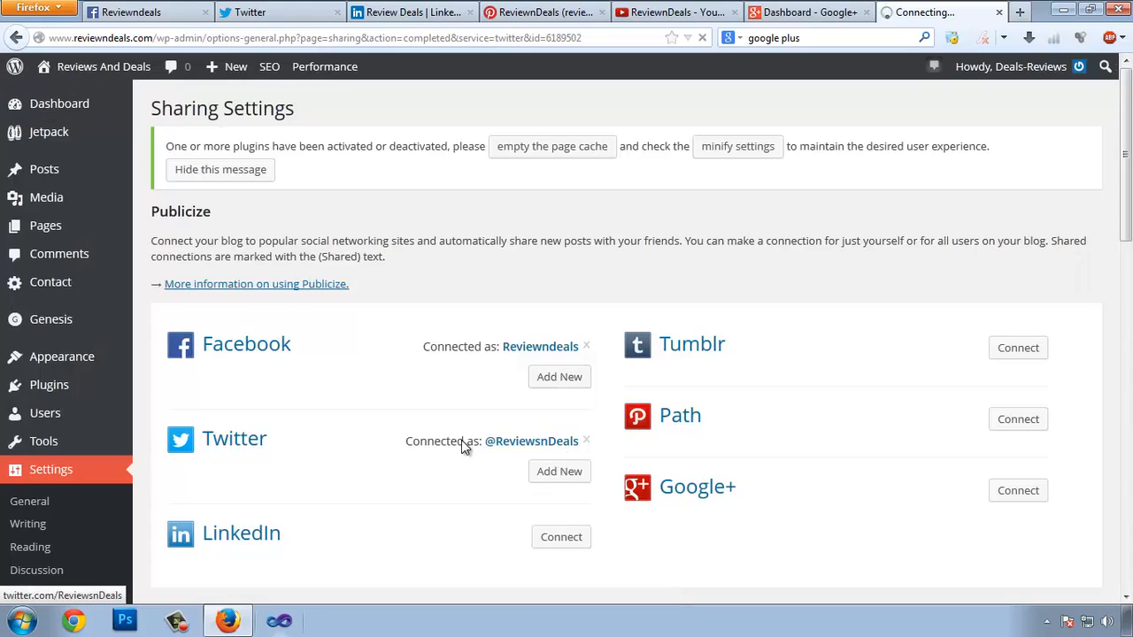
- Connect Publicize to LinkedIn by allowing WordPress.com access to the Review Deals account, without sharing the connection with all blog users
{"action": "scroll", "coordinate": [152, 428], "scroll_direction": "down", "scroll_amount": 2}
{"action": "scroll", "coordinate": [430, 463], "scroll_direction": "down", "scroll_amount": 3}
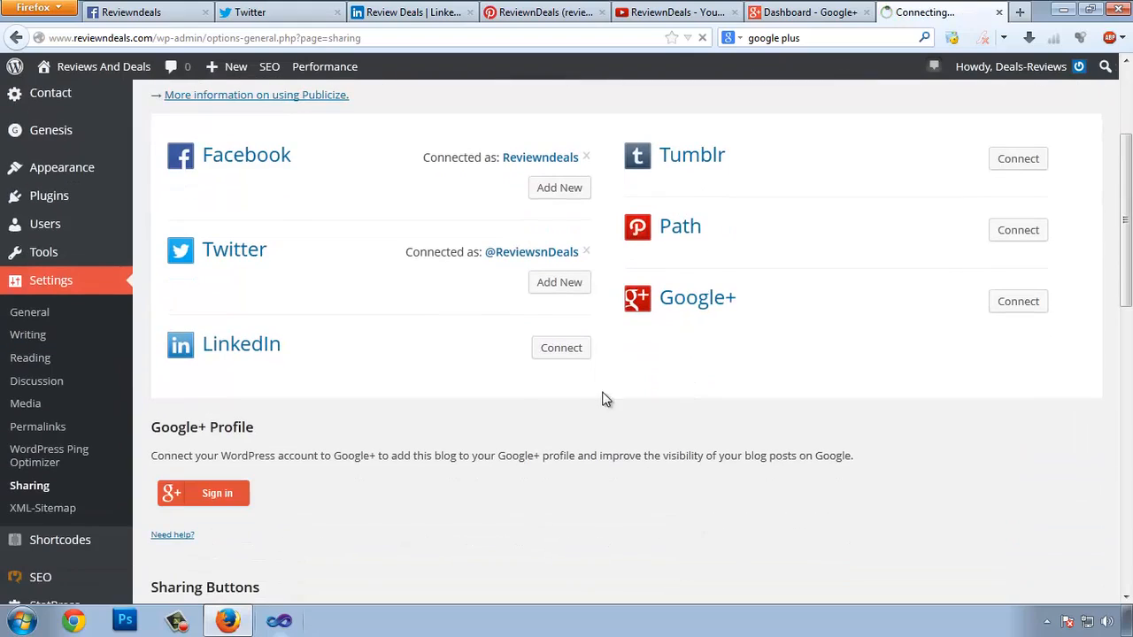
{"action": "left_click", "coordinate": [555, 354]}
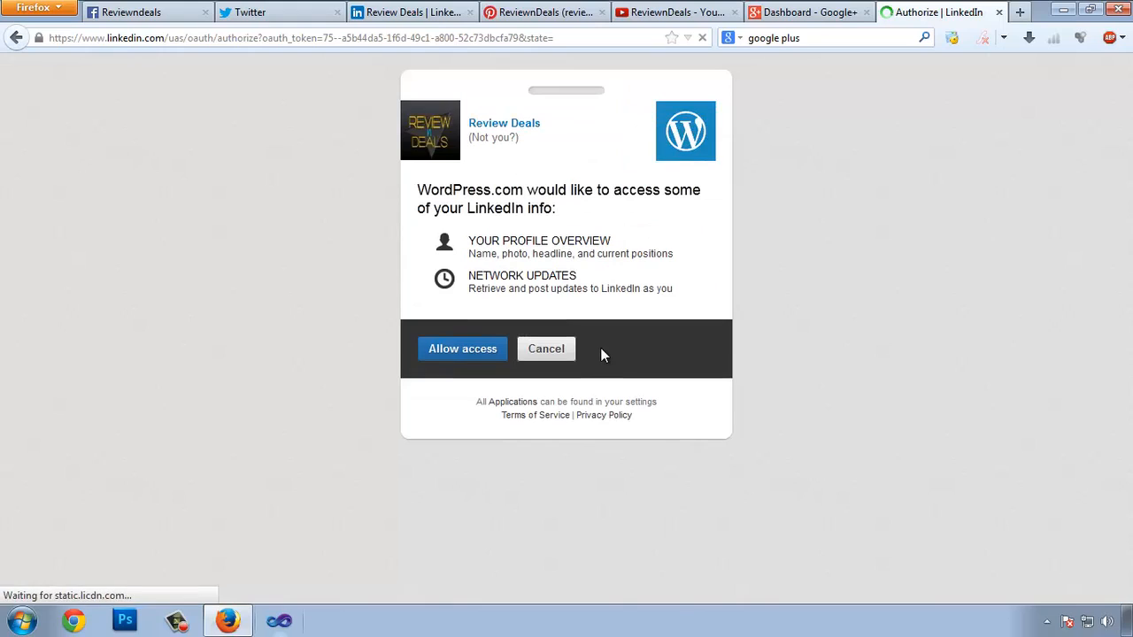
{"action": "left_click", "coordinate": [462, 354]}
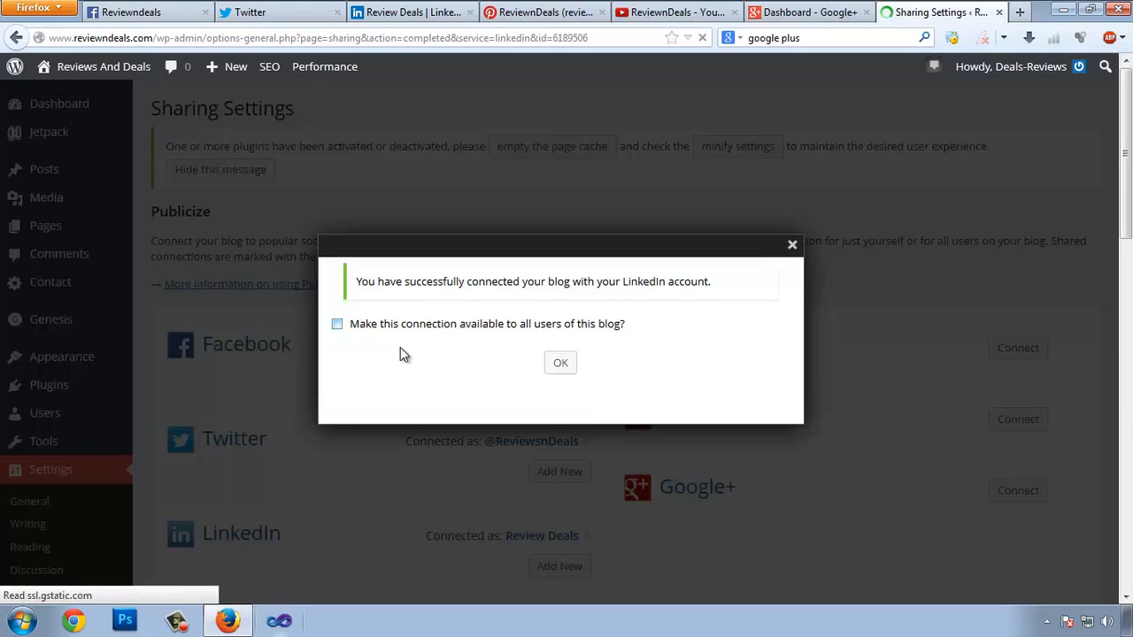
{"action": "left_click", "coordinate": [558, 364]}
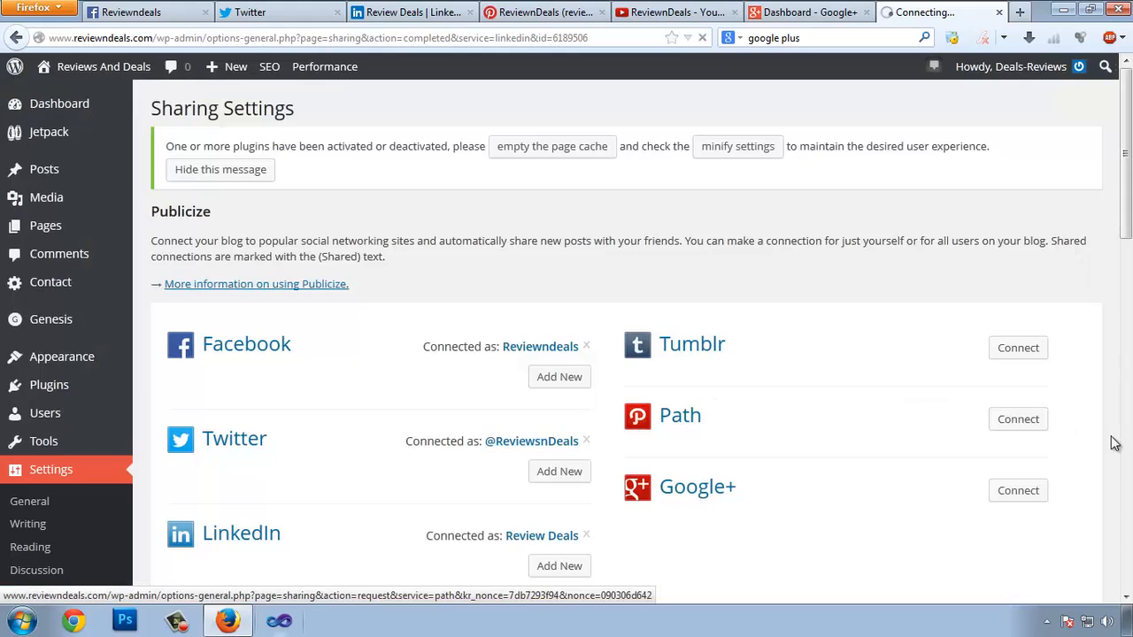
- Connect Publicize to Google+ by accepting the WordPress permissions with activity visible to Your circles, and check the list of connected services
{"action": "scroll", "coordinate": [1106, 443], "scroll_direction": "down", "scroll_amount": 4}
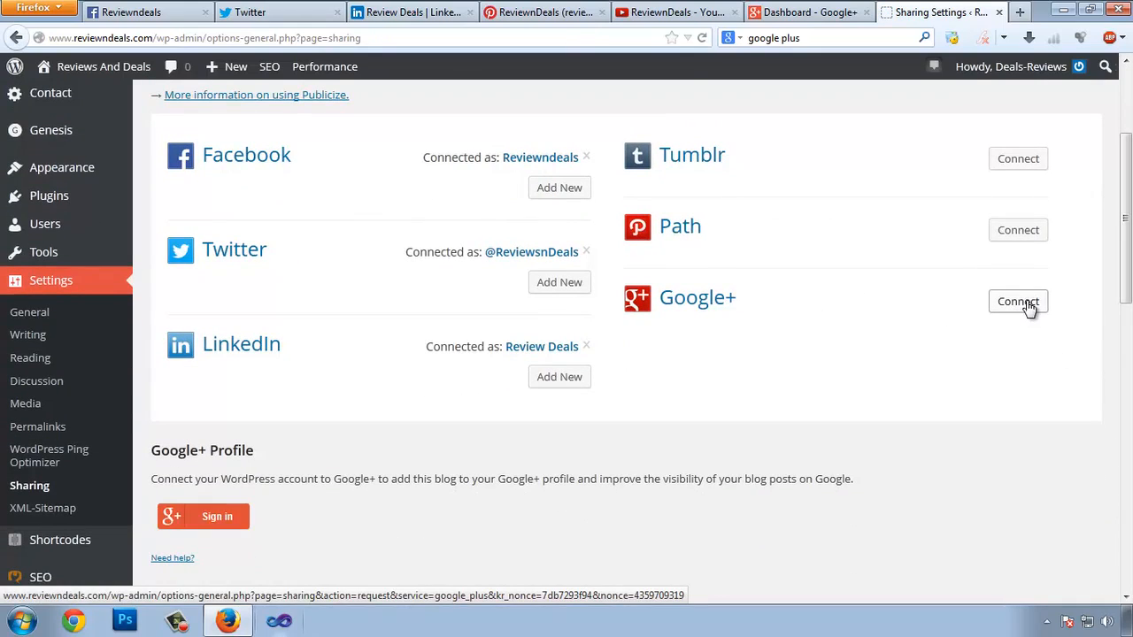
{"action": "left_click", "coordinate": [1024, 305]}
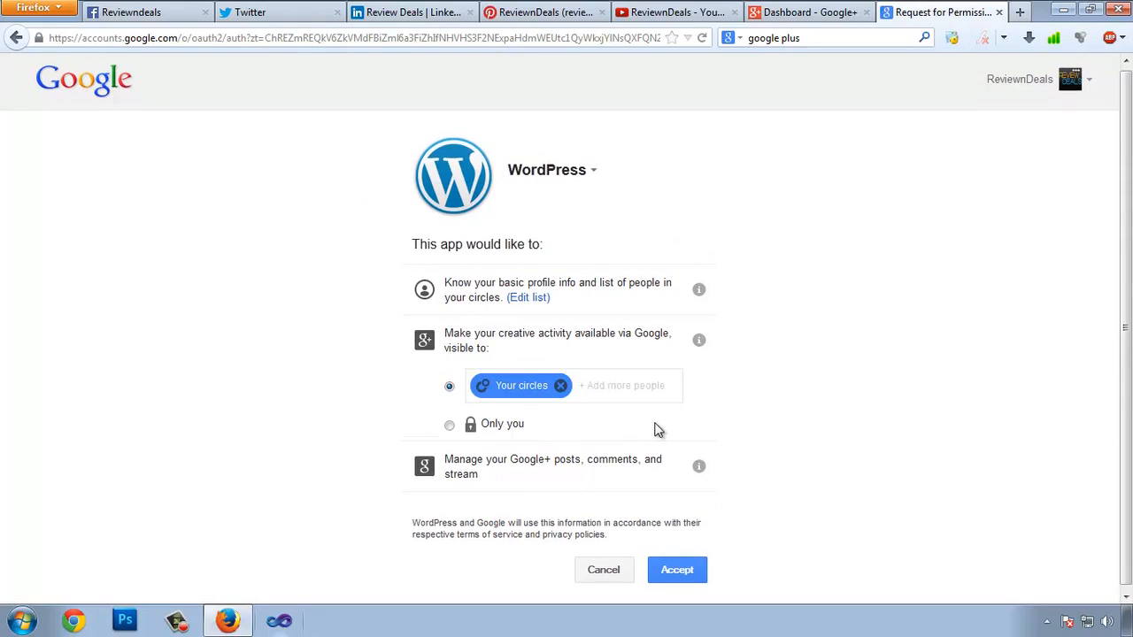
{"action": "scroll", "coordinate": [658, 423], "scroll_direction": "down", "scroll_amount": 1}
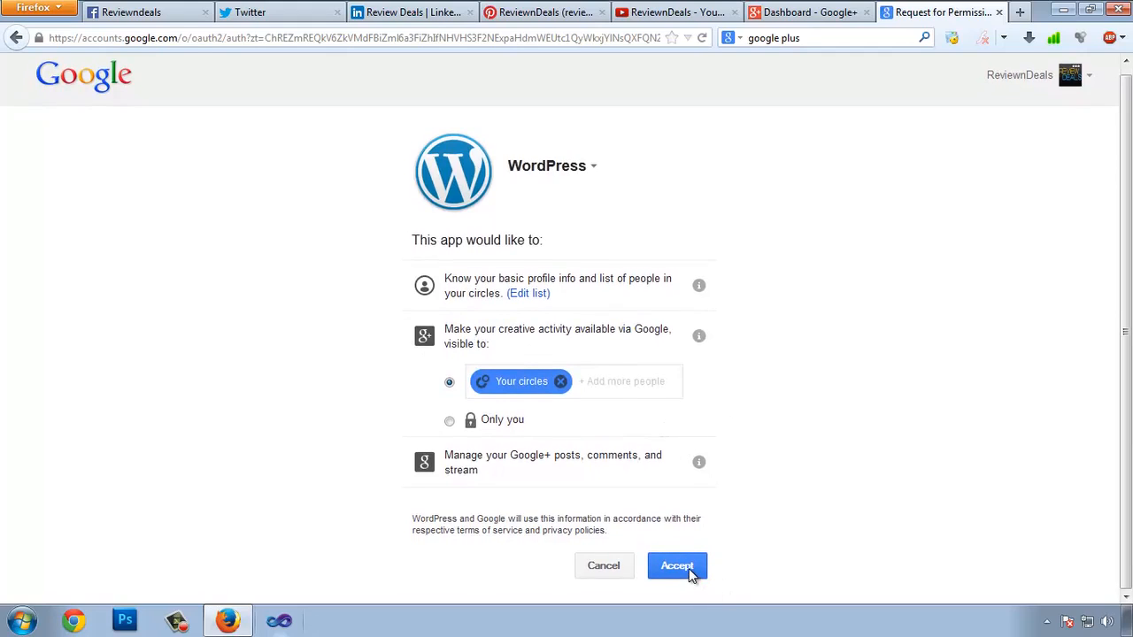
{"action": "left_click", "coordinate": [689, 569]}
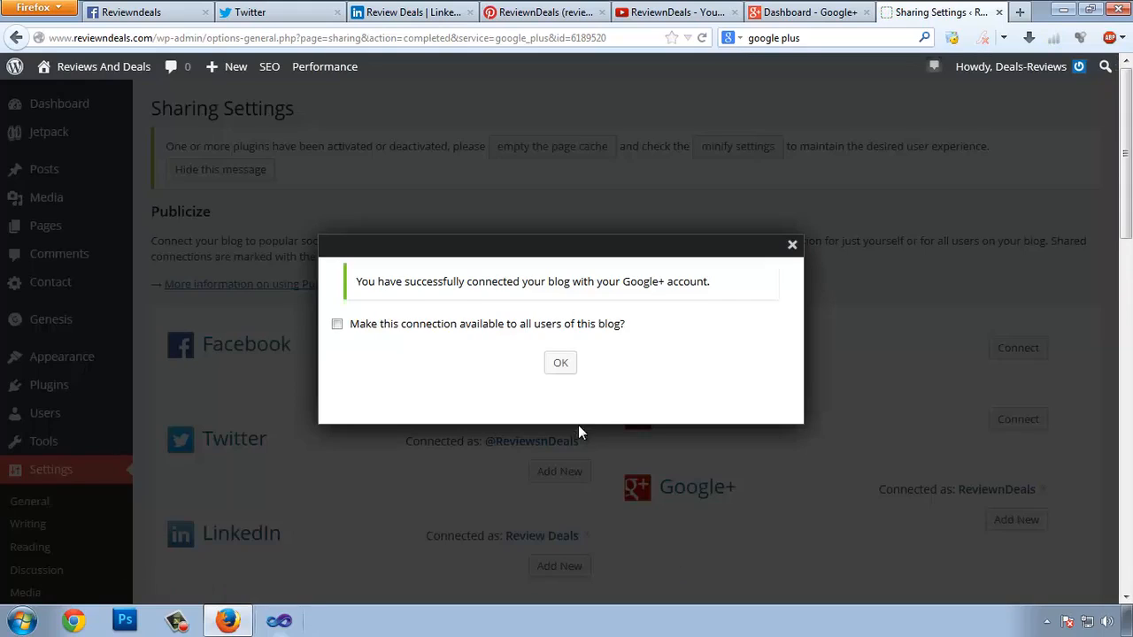
{"action": "left_click", "coordinate": [561, 364]}
{"action": "scroll", "coordinate": [1057, 508], "scroll_direction": "down", "scroll_amount": 6}
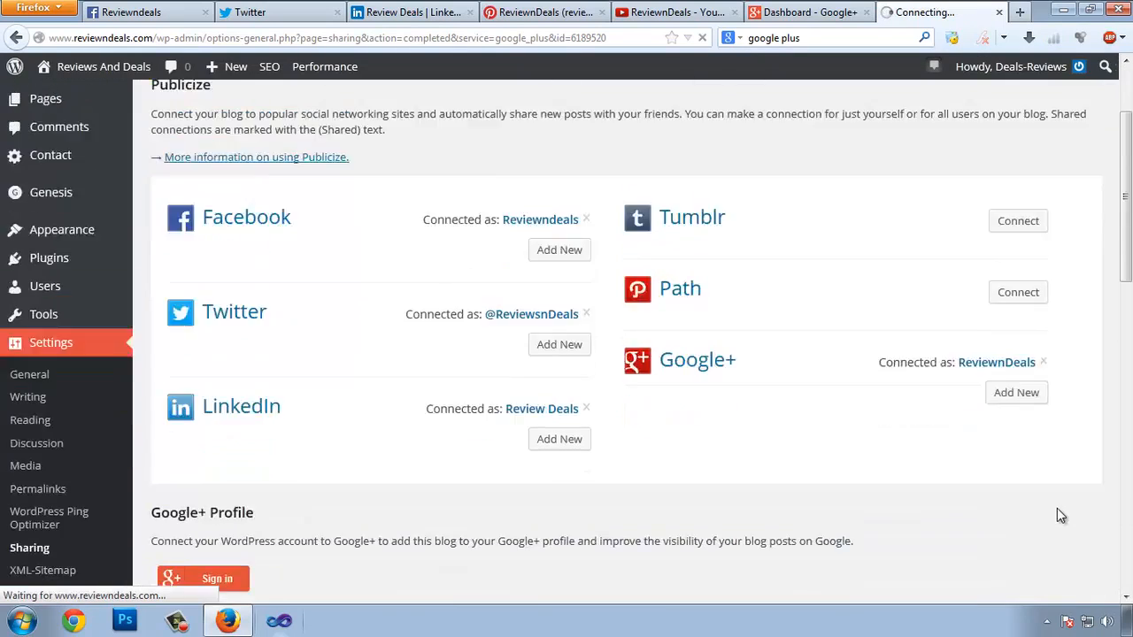
{"action": "scroll", "coordinate": [842, 440], "scroll_direction": "down", "scroll_amount": 5}
{"action": "scroll", "coordinate": [842, 440], "scroll_direction": "up", "scroll_amount": 5}
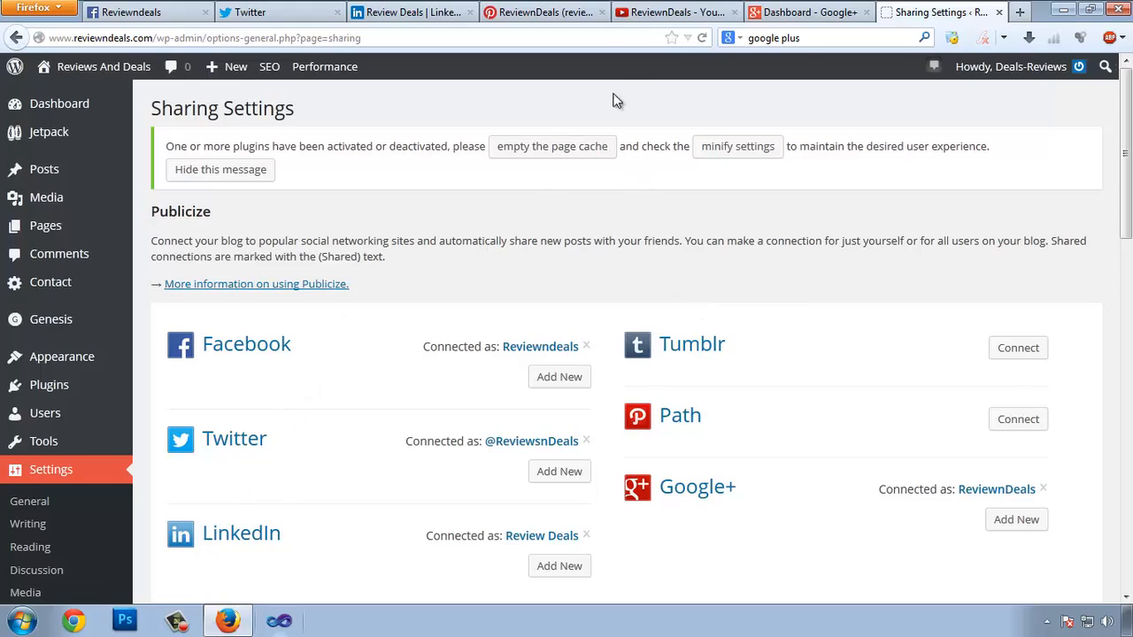
- Switch to Pinterest, reload the ReviewnDeals page, and look over its profile and pins
{"action": "left_click", "coordinate": [550, 13]}
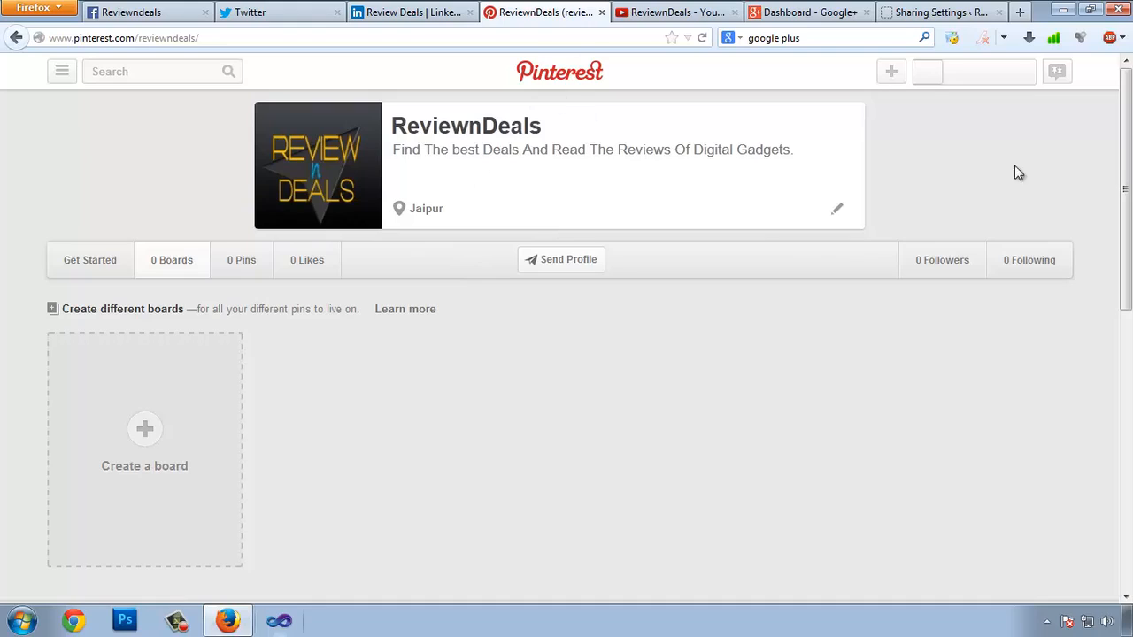
{"action": "left_click", "coordinate": [941, 81]}
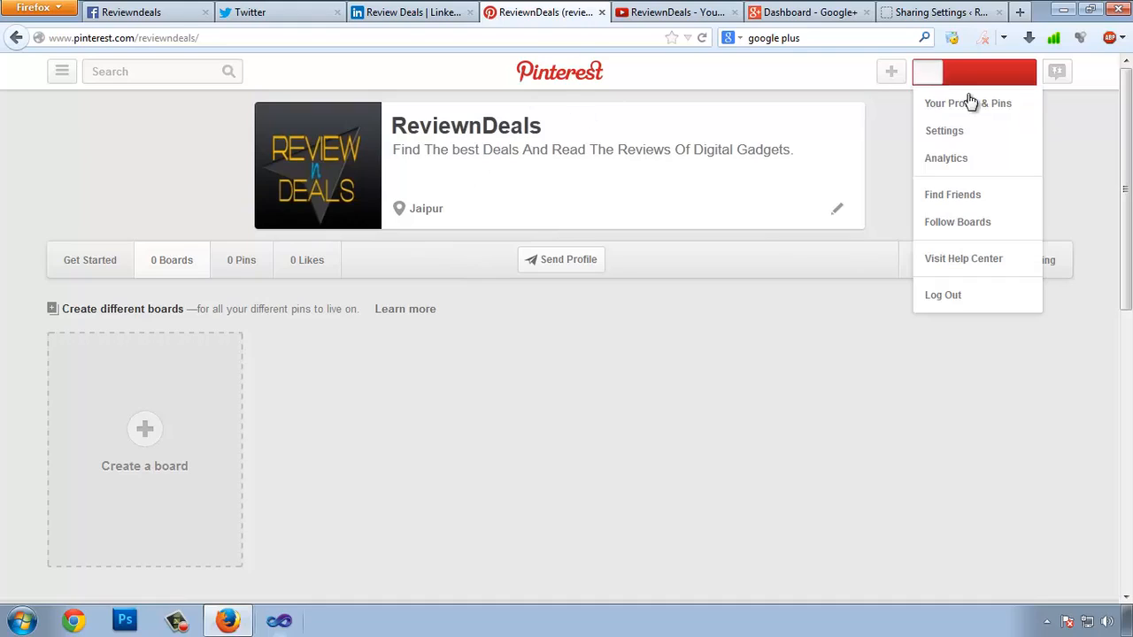
{"action": "left_click", "coordinate": [954, 108]}
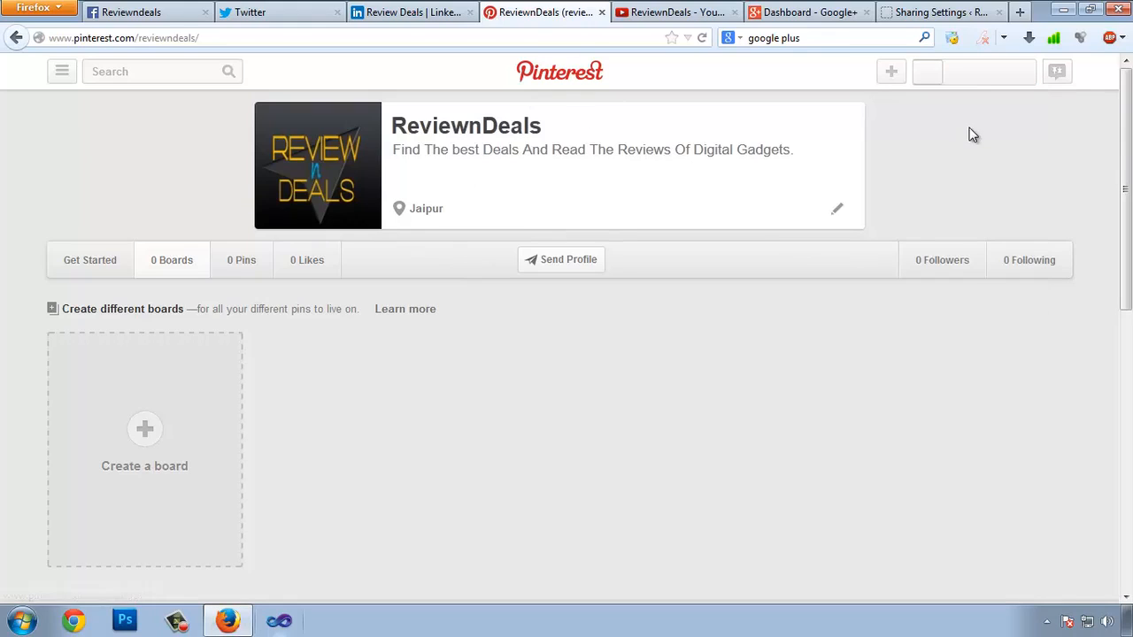
{"action": "scroll", "coordinate": [687, 320], "scroll_direction": "down", "scroll_amount": 3}
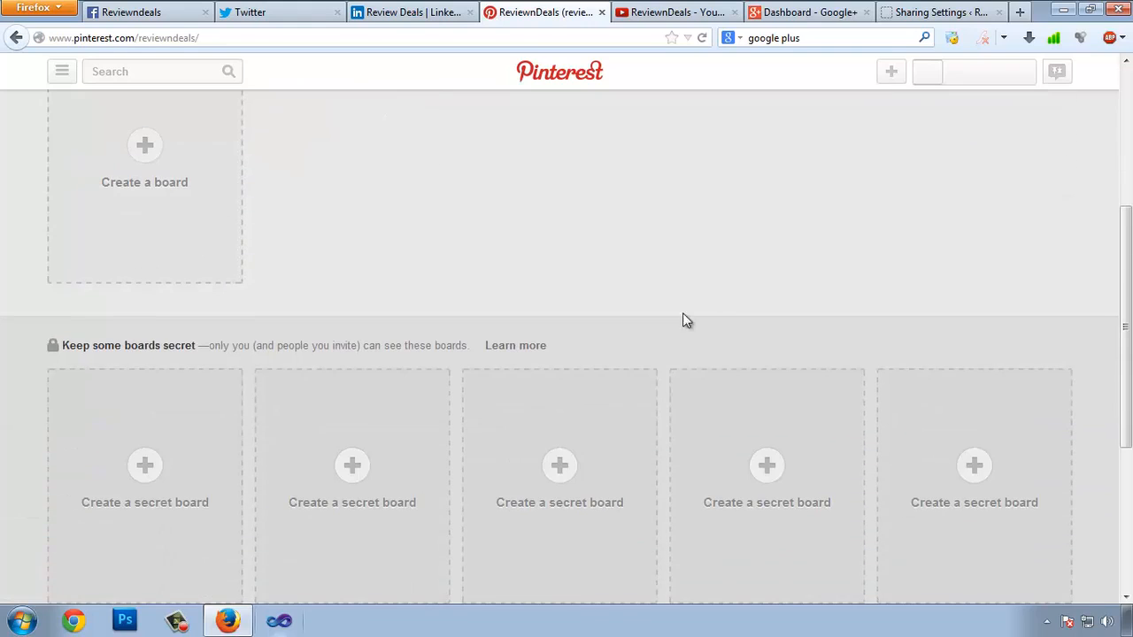
{"action": "right_click", "coordinate": [502, 214]}
{"action": "left_click", "coordinate": [531, 246]}
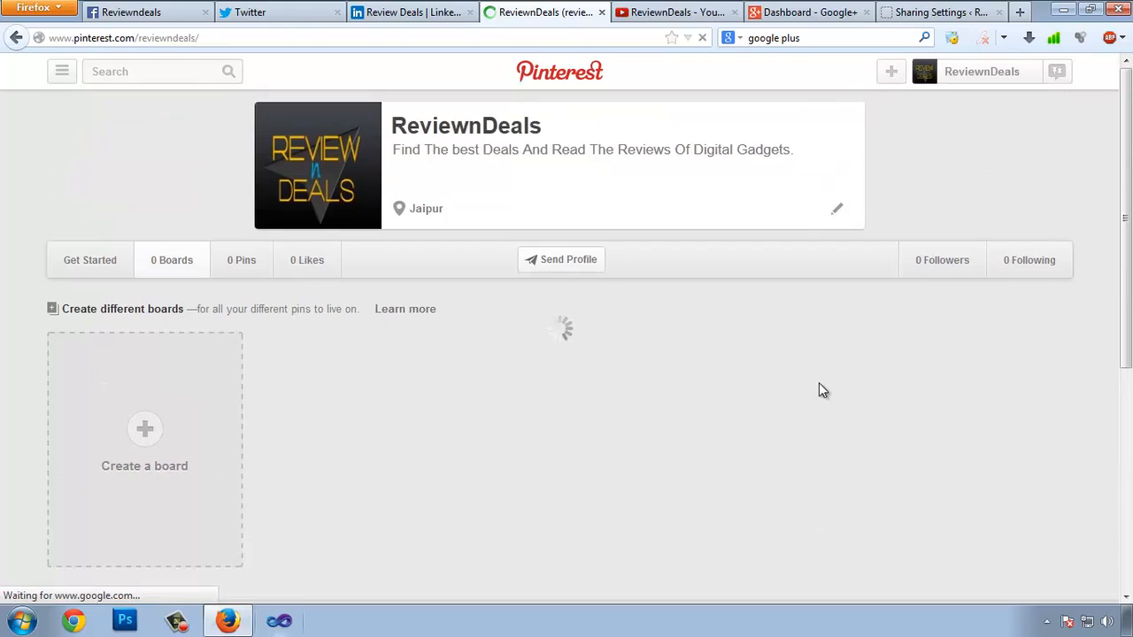
{"action": "left_click", "coordinate": [973, 78]}
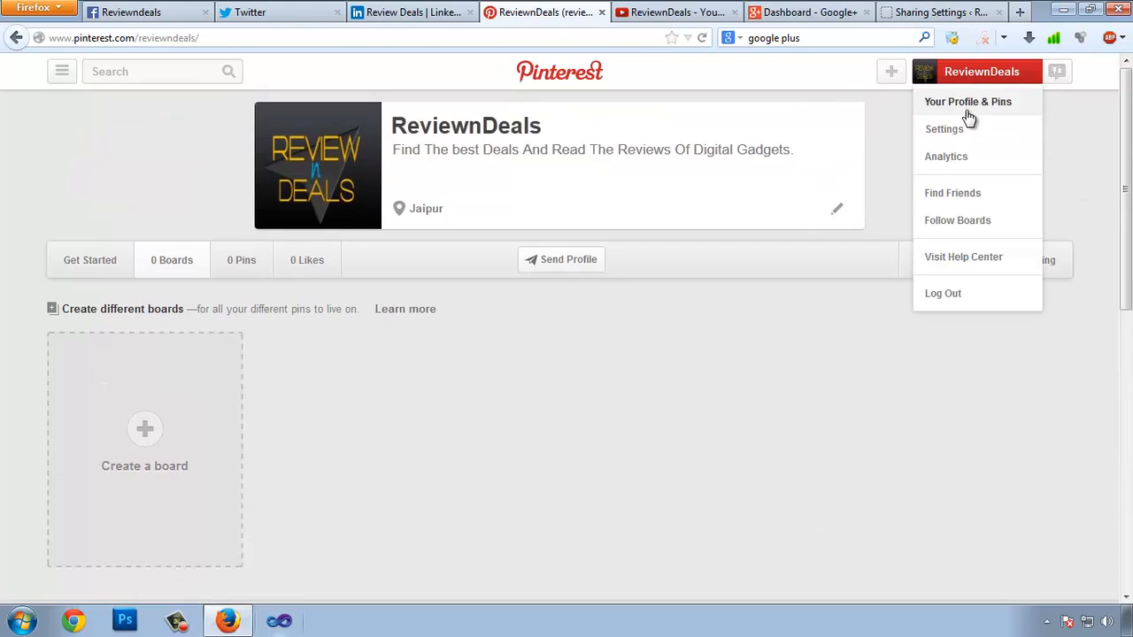
{"action": "left_click", "coordinate": [988, 112]}
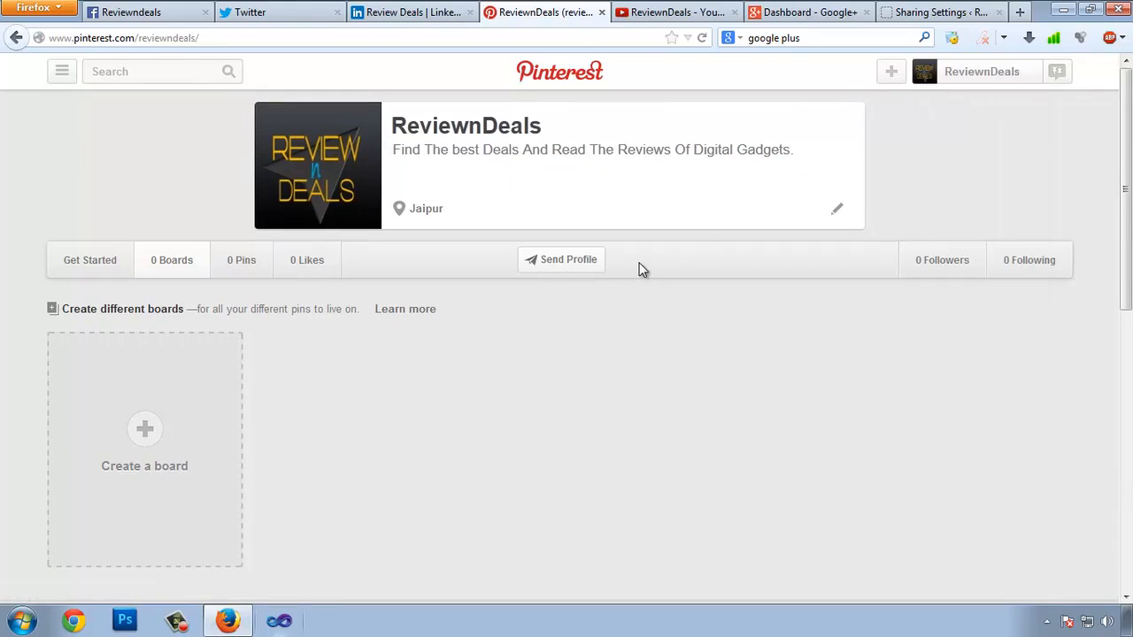
{"action": "left_click", "coordinate": [837, 209]}
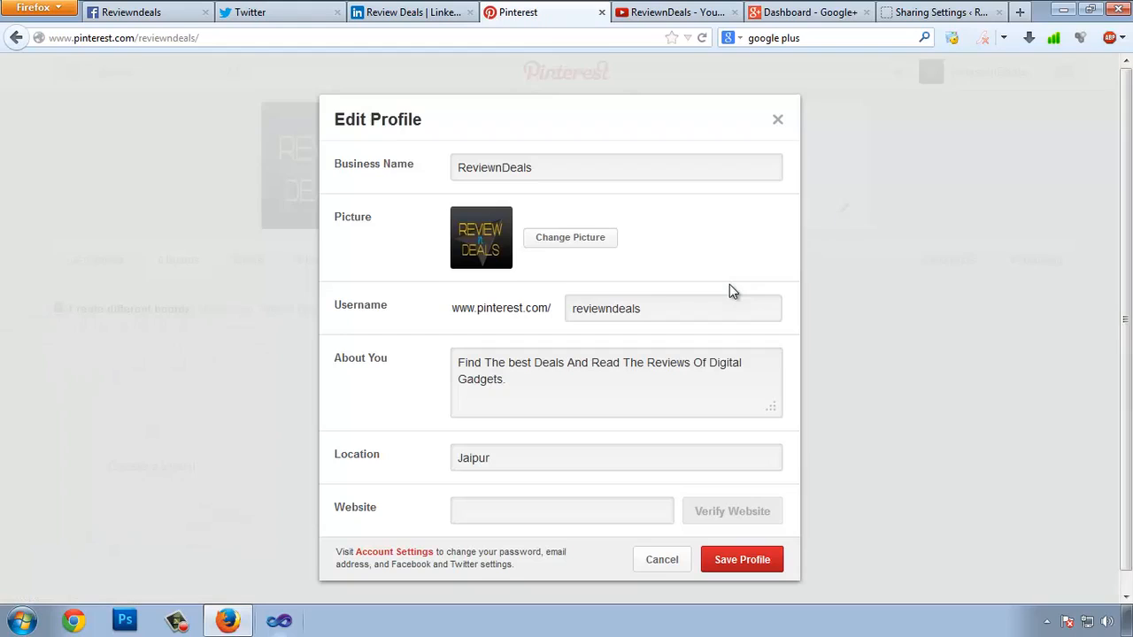
{"action": "scroll", "coordinate": [488, 483], "scroll_direction": "down", "scroll_amount": 1}
{"action": "left_click", "coordinate": [478, 494]}
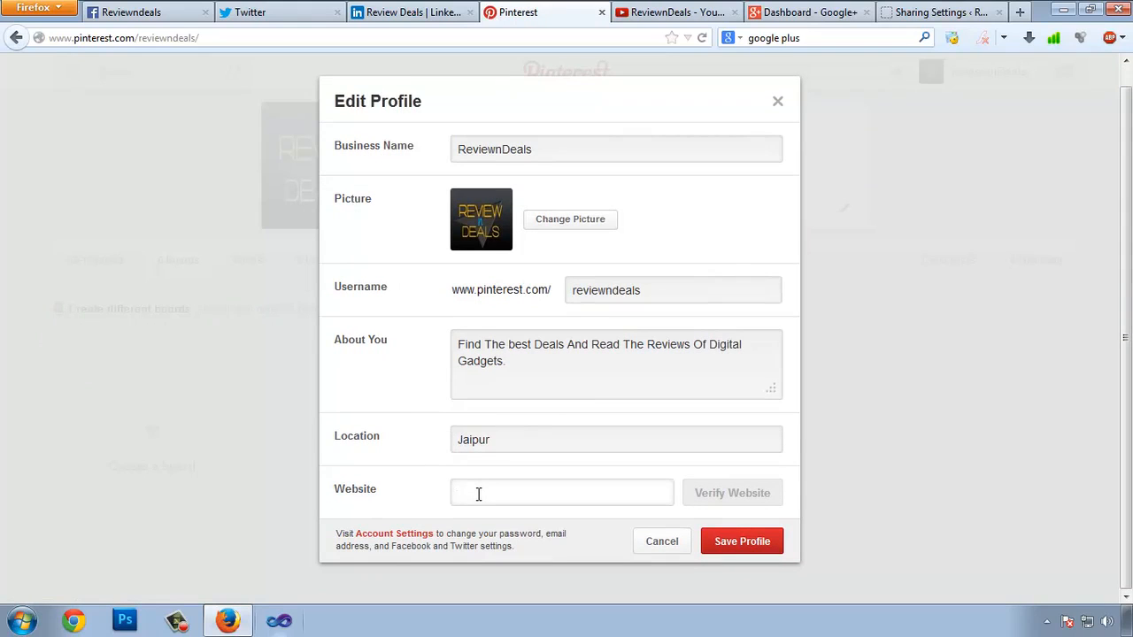
{"action": "left_click", "coordinate": [982, 13]}
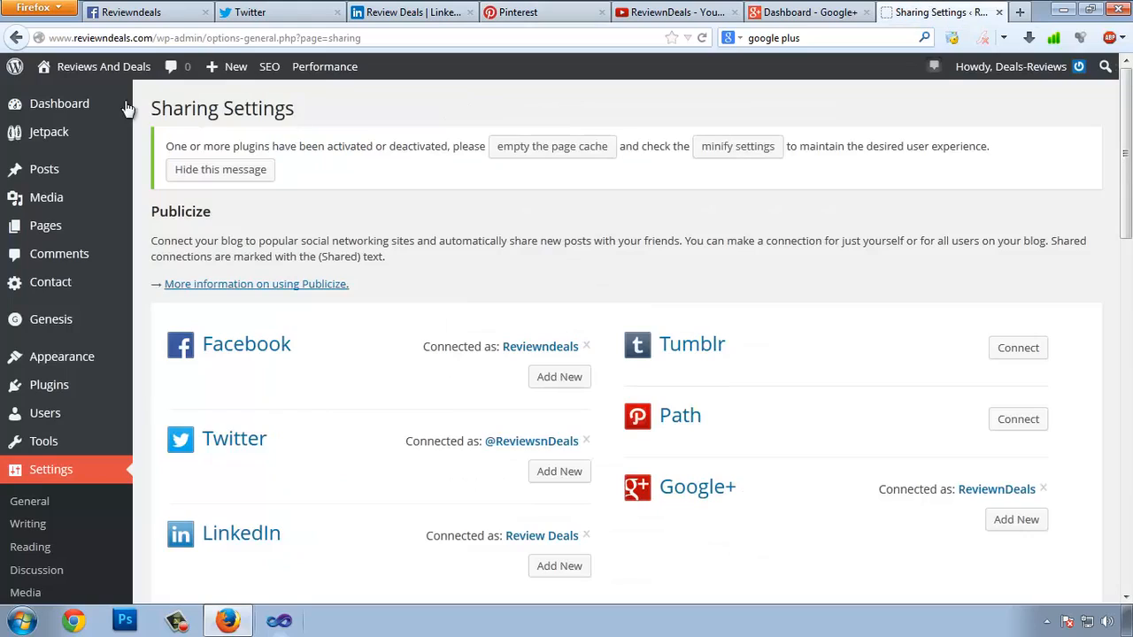
{"action": "left_click_drag", "start_coordinate": [154, 37], "coordinate": [48, 37]}
{"action": "key", "text": "ctrl+c"}
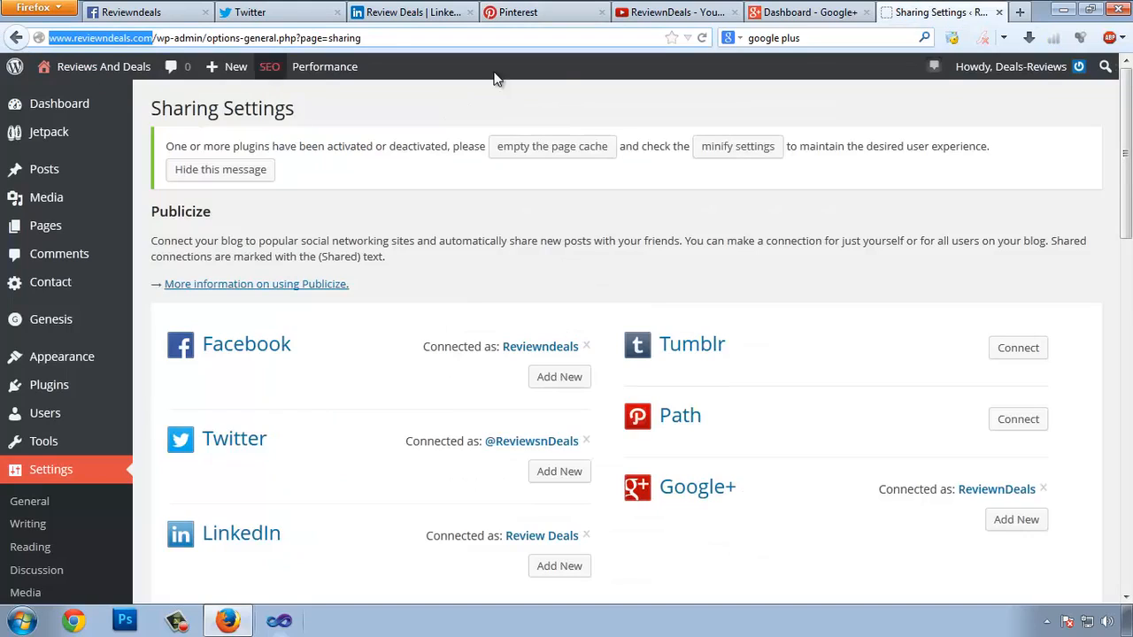
{"action": "left_click", "coordinate": [509, 10]}
{"action": "left_click", "coordinate": [469, 483]}
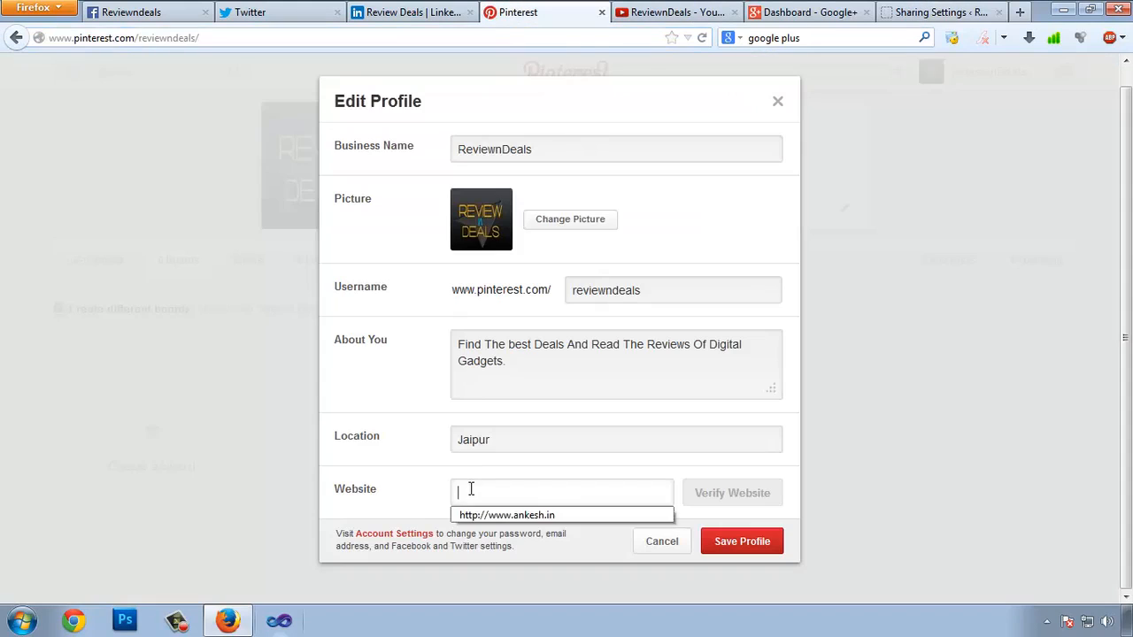
{"action": "key", "text": "ctrl+v"}
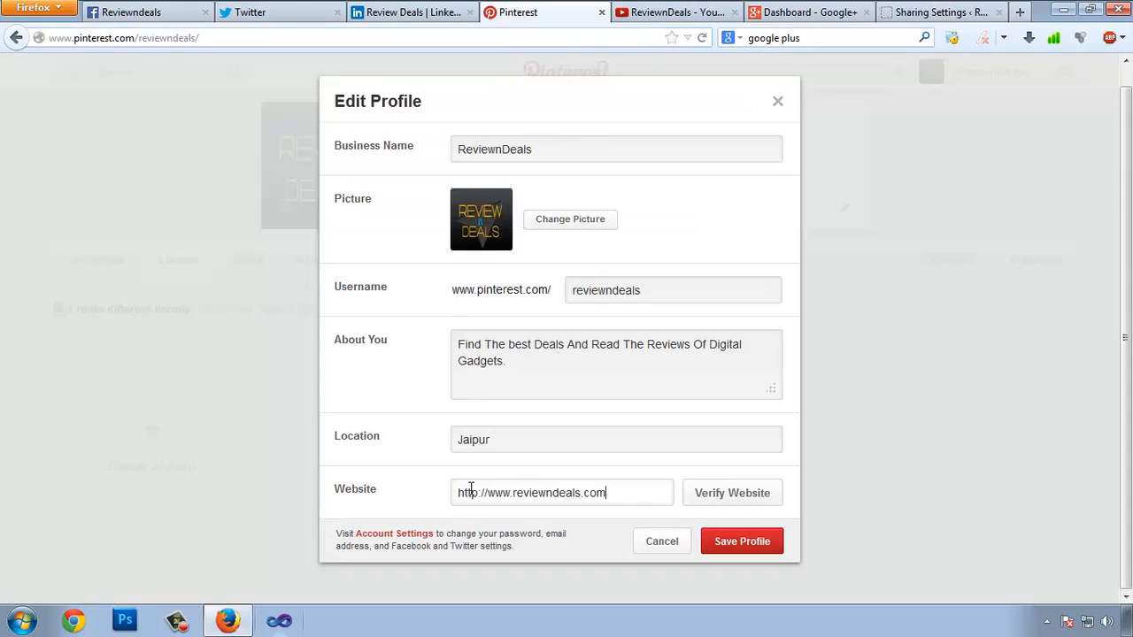
- Start verifying the website on Pinterest with the meta tag method and copy the provided meta tag
{"action": "left_click", "coordinate": [727, 501]}
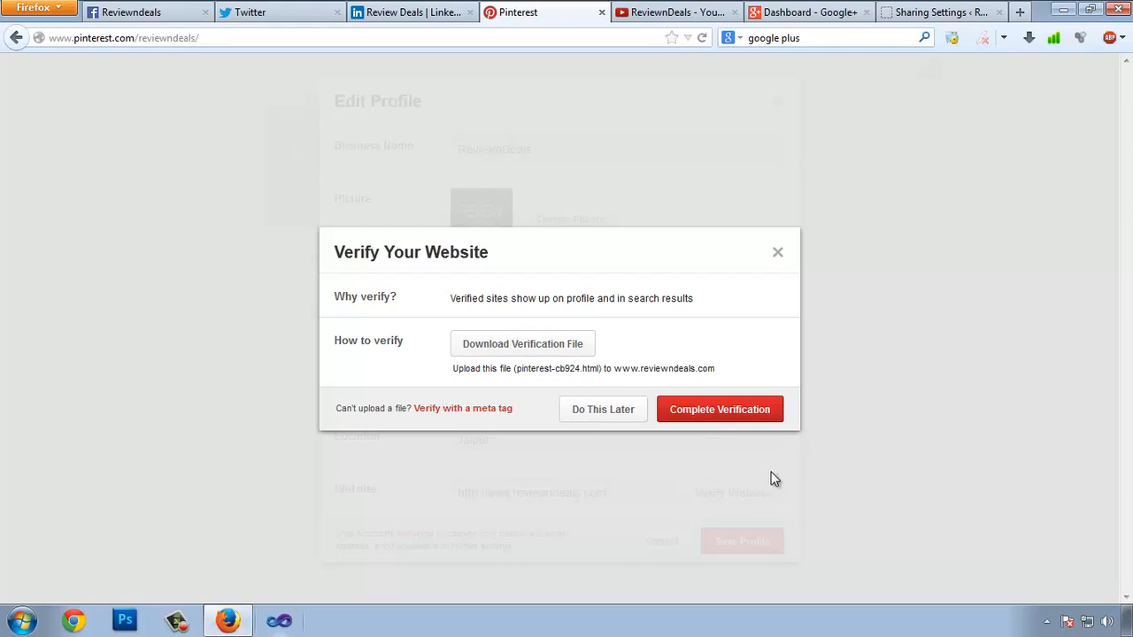
{"action": "left_click", "coordinate": [462, 409]}
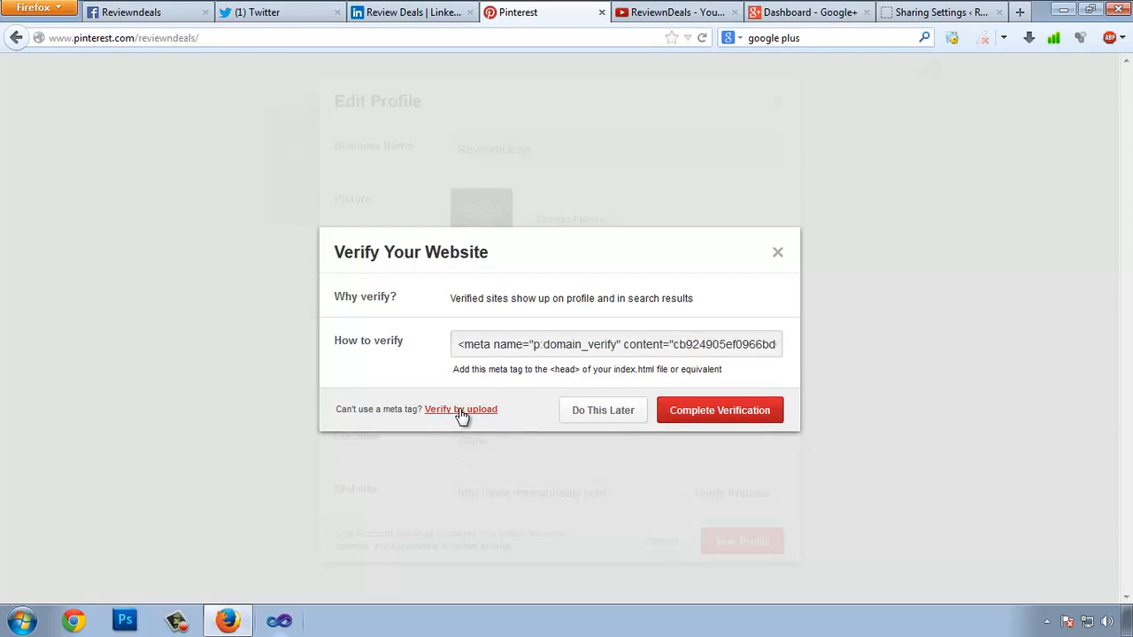
{"action": "left_click", "coordinate": [542, 344]}
{"action": "right_click", "coordinate": [541, 344]}
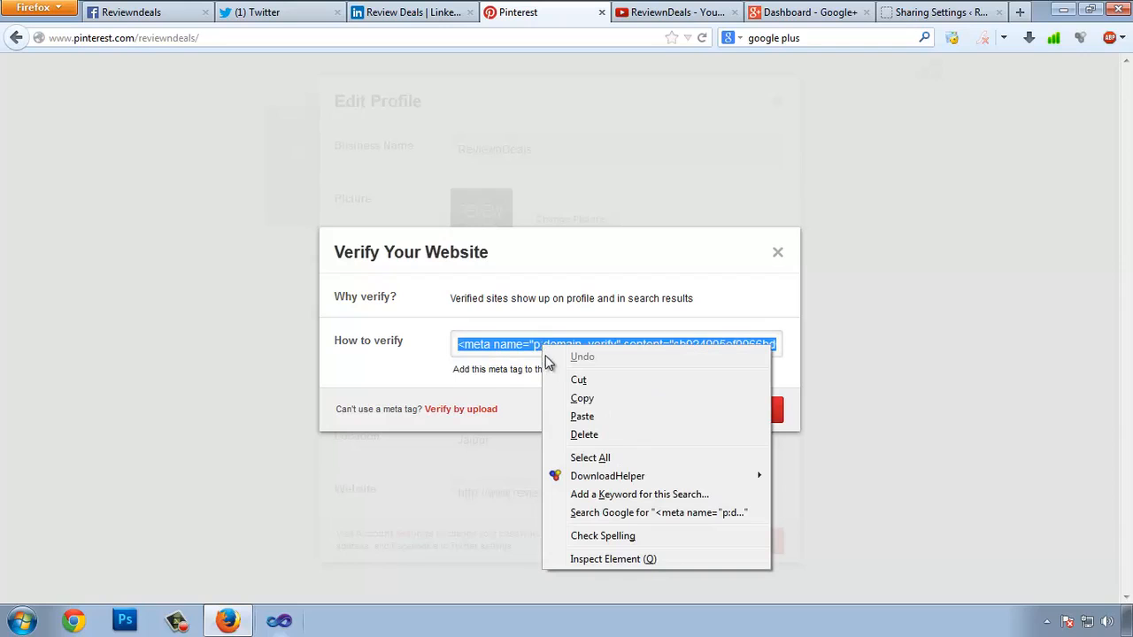
{"action": "left_click", "coordinate": [589, 397]}
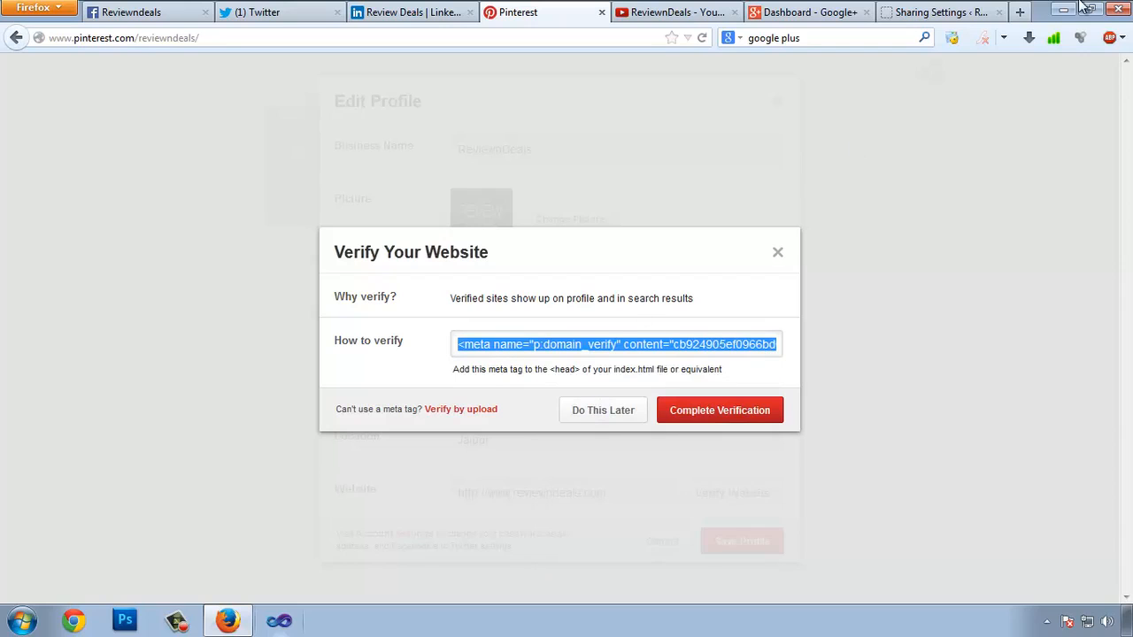
- Switch to the WordPress dashboard and open the Genesis theme's Header (header.php) file in the theme editor
{"action": "left_click", "coordinate": [912, 13]}
{"action": "scroll", "coordinate": [434, 346], "scroll_direction": "down", "scroll_amount": 3}
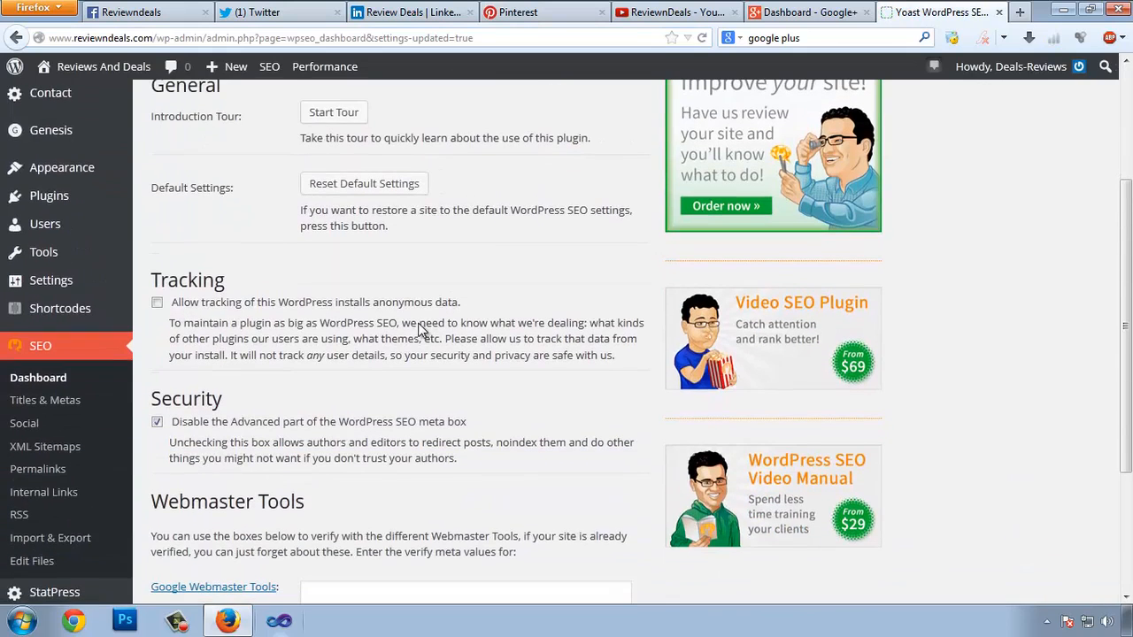
{"action": "scroll", "coordinate": [195, 318], "scroll_direction": "down", "scroll_amount": 1}
{"action": "scroll", "coordinate": [97, 319], "scroll_direction": "up", "scroll_amount": 2}
{"action": "mouse_move", "coordinate": [66, 264]}
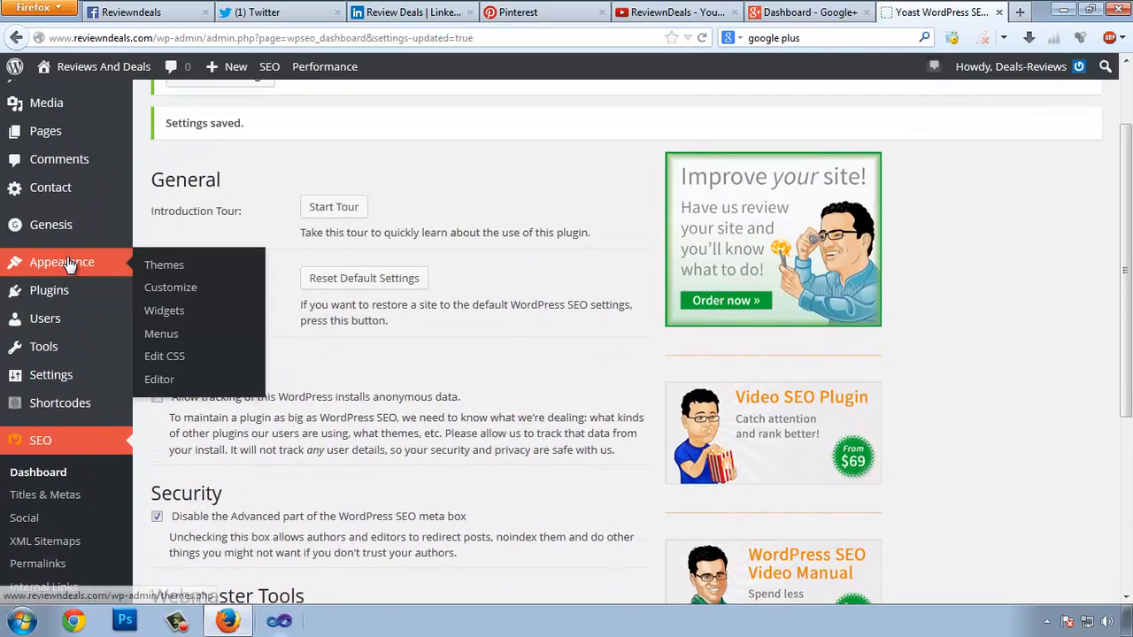
{"action": "left_click", "coordinate": [161, 380]}
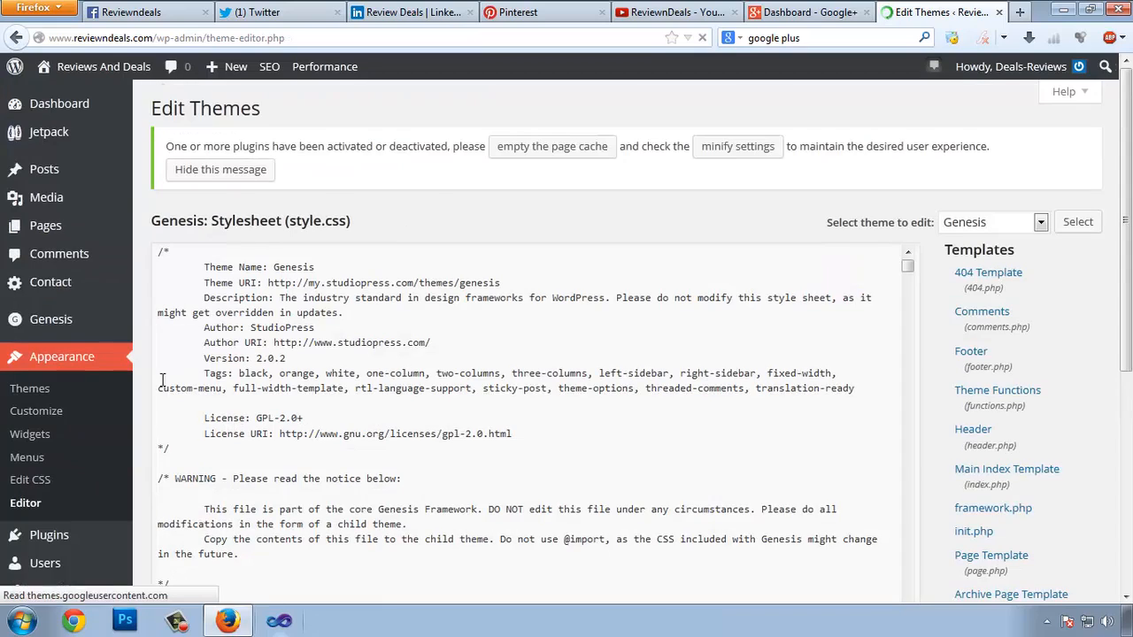
{"action": "left_click", "coordinate": [977, 432]}
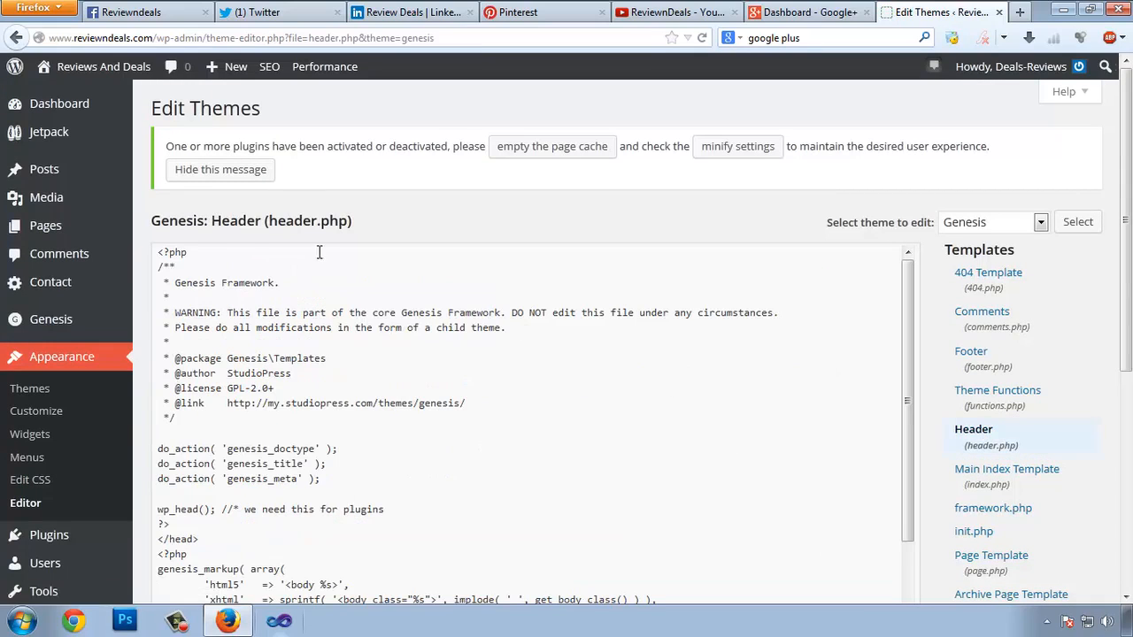
- Look through the header.php code and search it for the opening head tag
{"action": "scroll", "coordinate": [799, 198], "scroll_direction": "down", "scroll_amount": 2}
{"action": "scroll", "coordinate": [985, 277], "scroll_direction": "down", "scroll_amount": 3}
{"action": "scroll", "coordinate": [337, 373], "scroll_direction": "up", "scroll_amount": 5}
{"action": "key", "text": "ctrl+f"}
{"action": "type", "text": "<hea"}
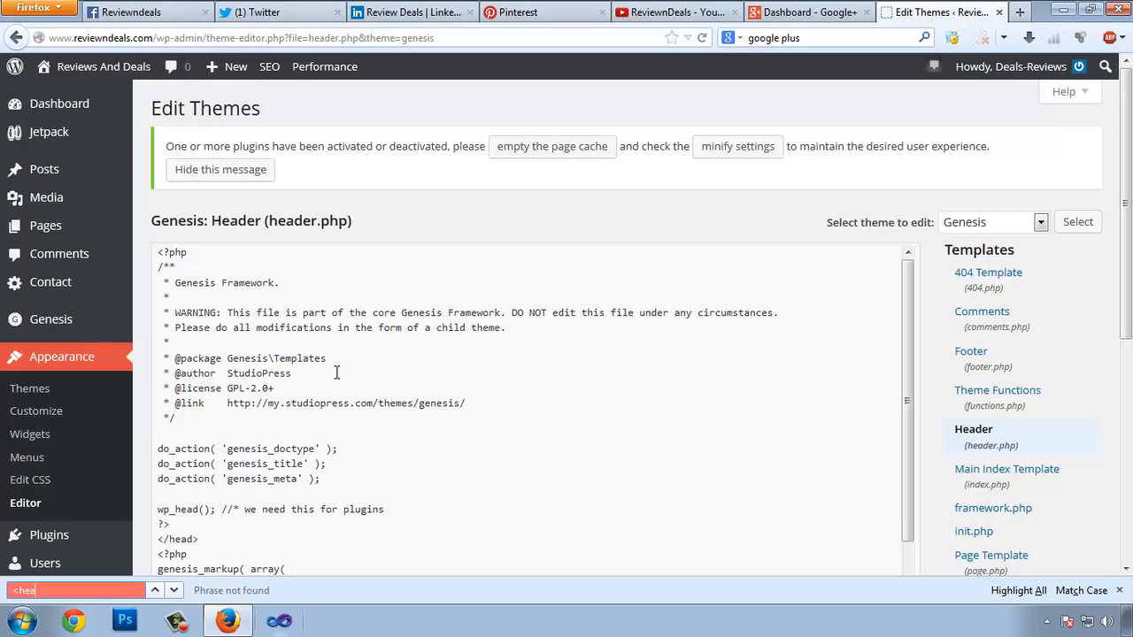
{"action": "key", "text": "BackSpace"}
{"action": "key", "text": "BackSpace"}
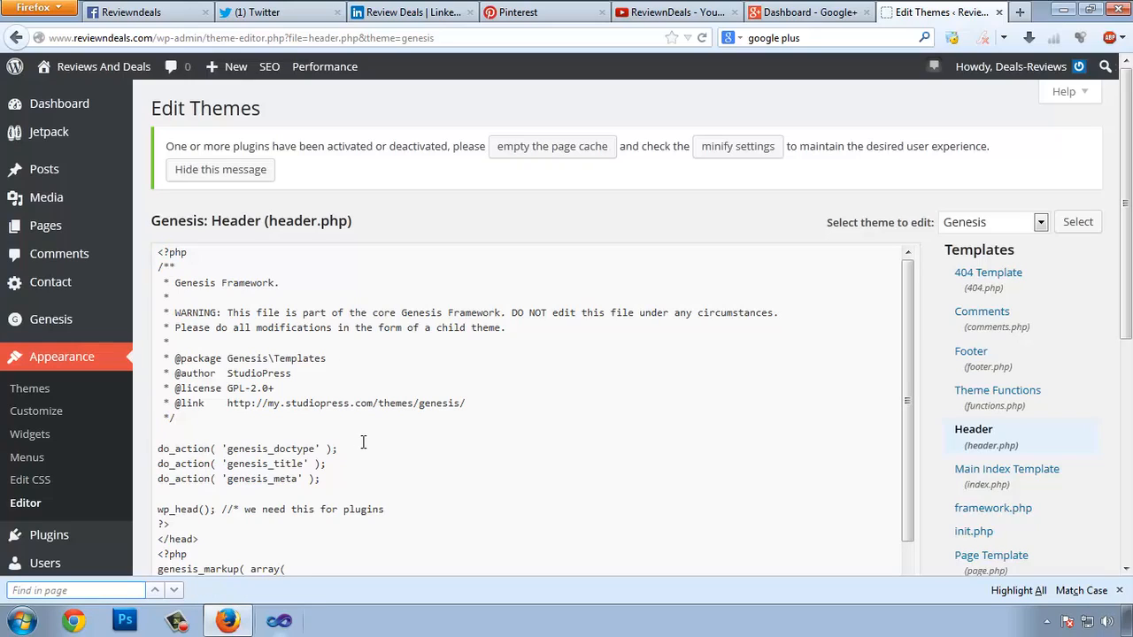
{"action": "left_click", "coordinate": [1119, 590]}
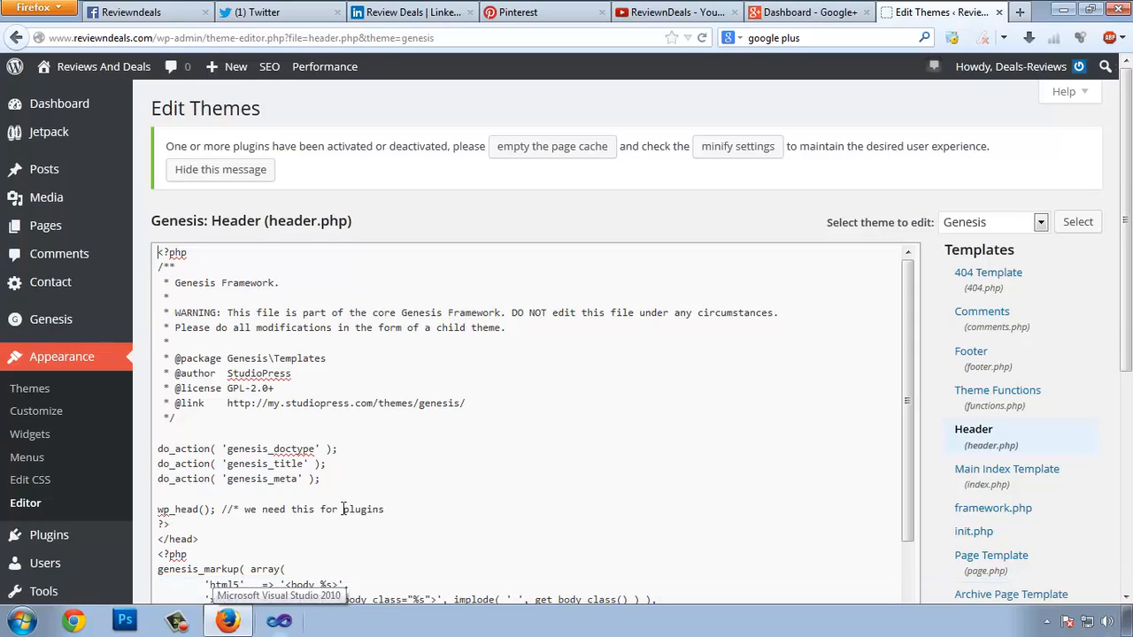
- Paste the Pinterest domain verification meta tag on a new line directly above </head> in header.php and update the file
{"action": "left_click_drag", "start_coordinate": [205, 536], "coordinate": [160, 544]}
{"action": "left_click", "coordinate": [177, 524]}
{"action": "key", "text": "Return"}
{"action": "key", "text": "ctrl+v"}
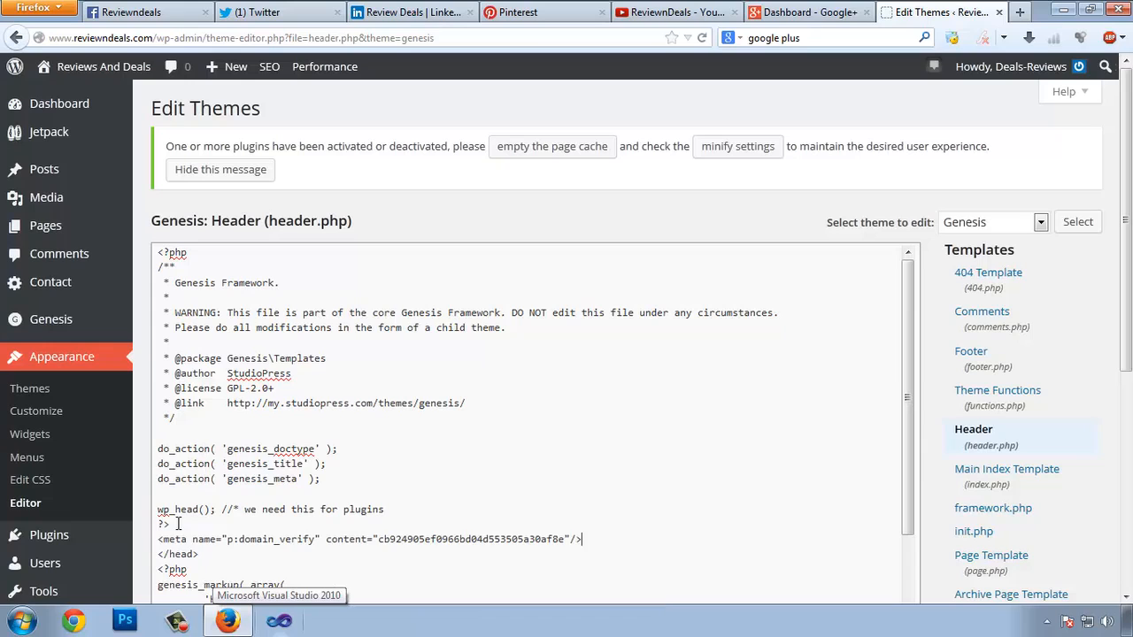
{"action": "scroll", "coordinate": [1082, 409], "scroll_direction": "down", "scroll_amount": 1}
{"action": "scroll", "coordinate": [1081, 409], "scroll_direction": "down", "scroll_amount": 6}
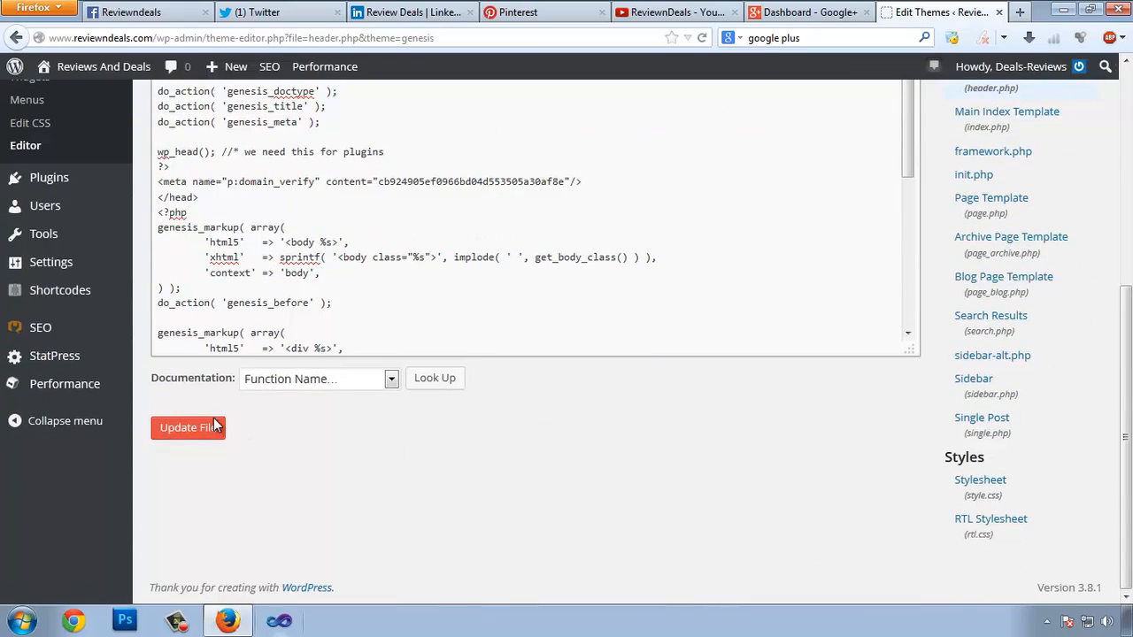
{"action": "left_click", "coordinate": [180, 431]}
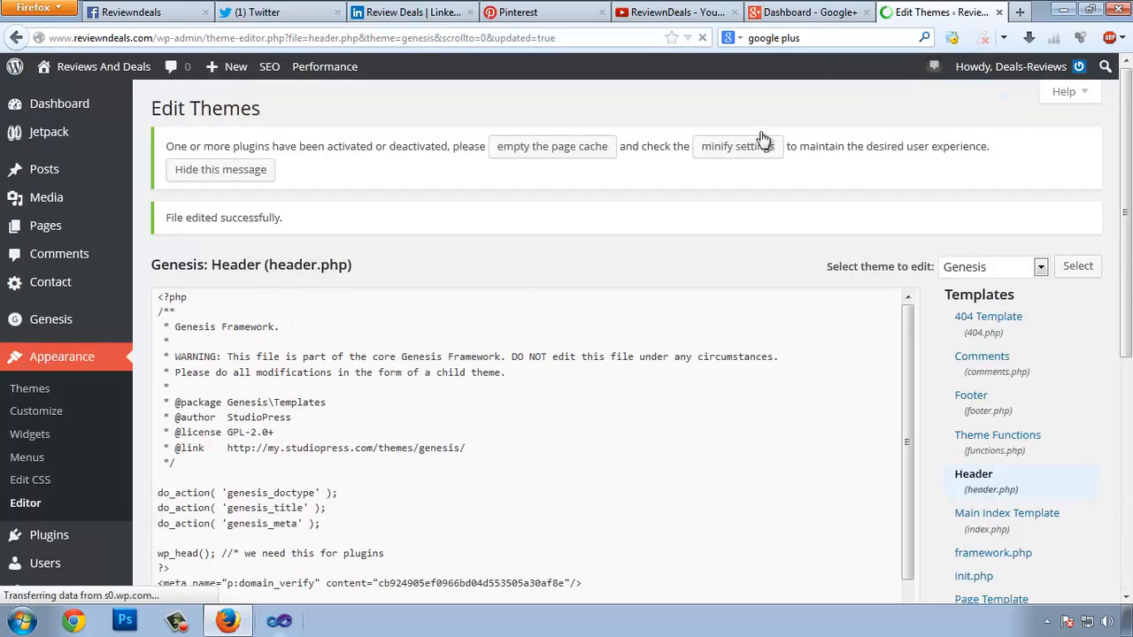
- Switch to Pinterest, submit the website verification and retry it once, and save the profile
{"action": "left_click", "coordinate": [657, 12]}
{"action": "left_click", "coordinate": [559, 20]}
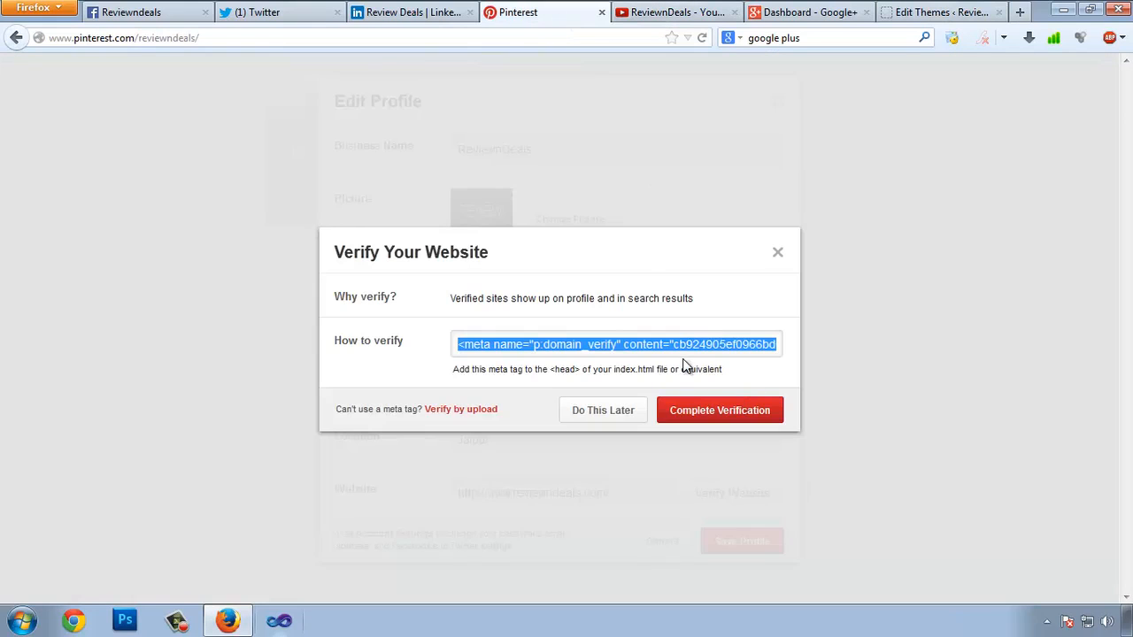
{"action": "left_click", "coordinate": [720, 411]}
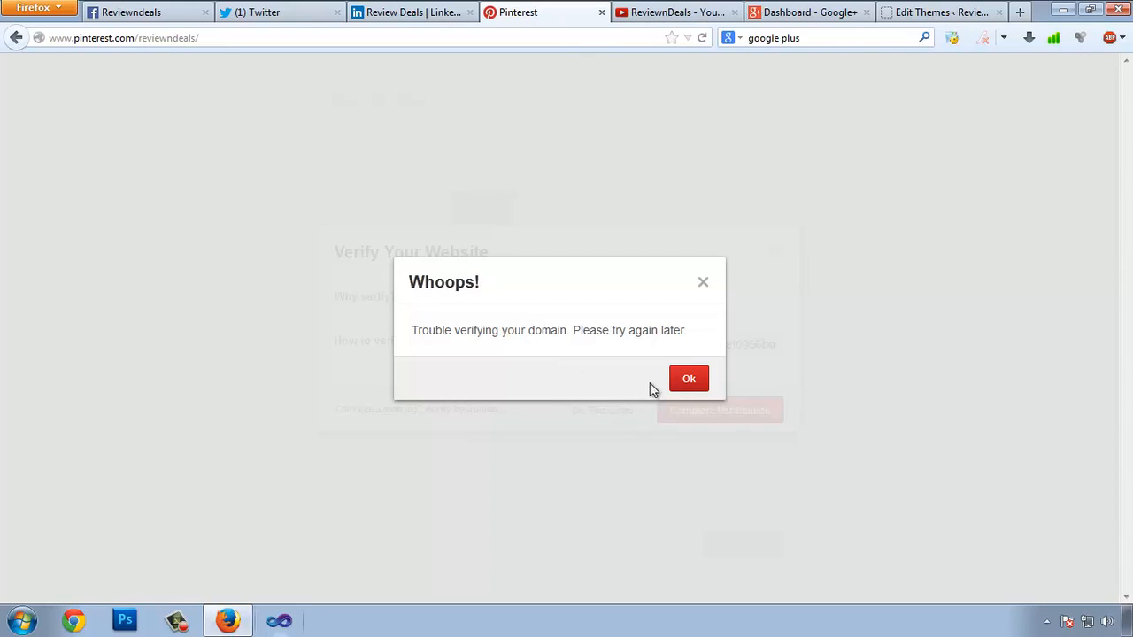
{"action": "left_click", "coordinate": [673, 381]}
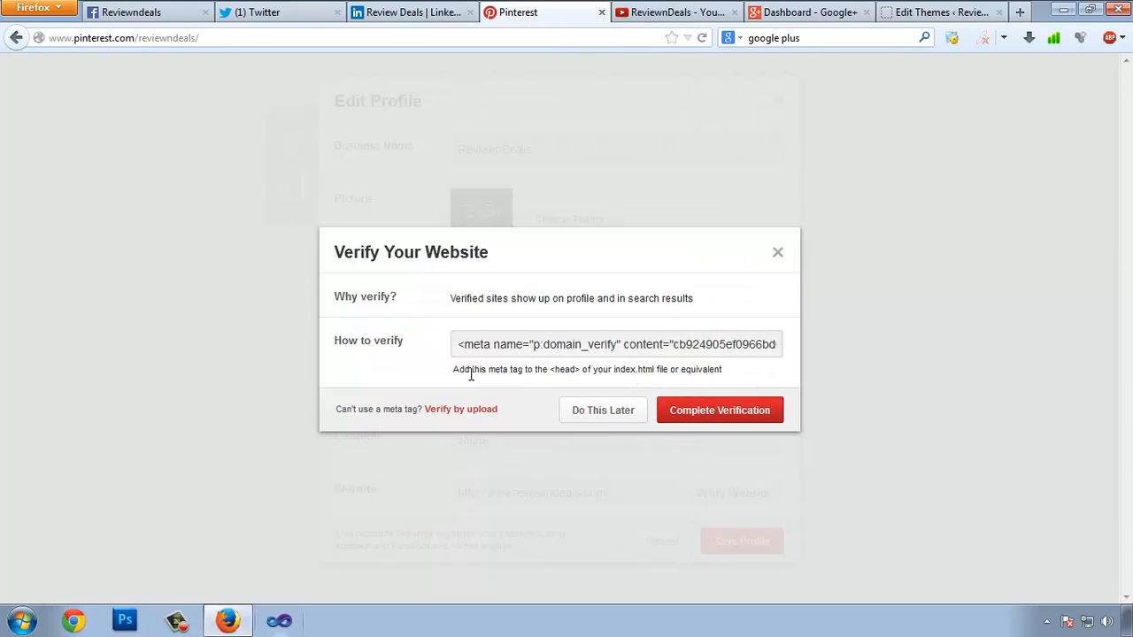
{"action": "left_click", "coordinate": [721, 412]}
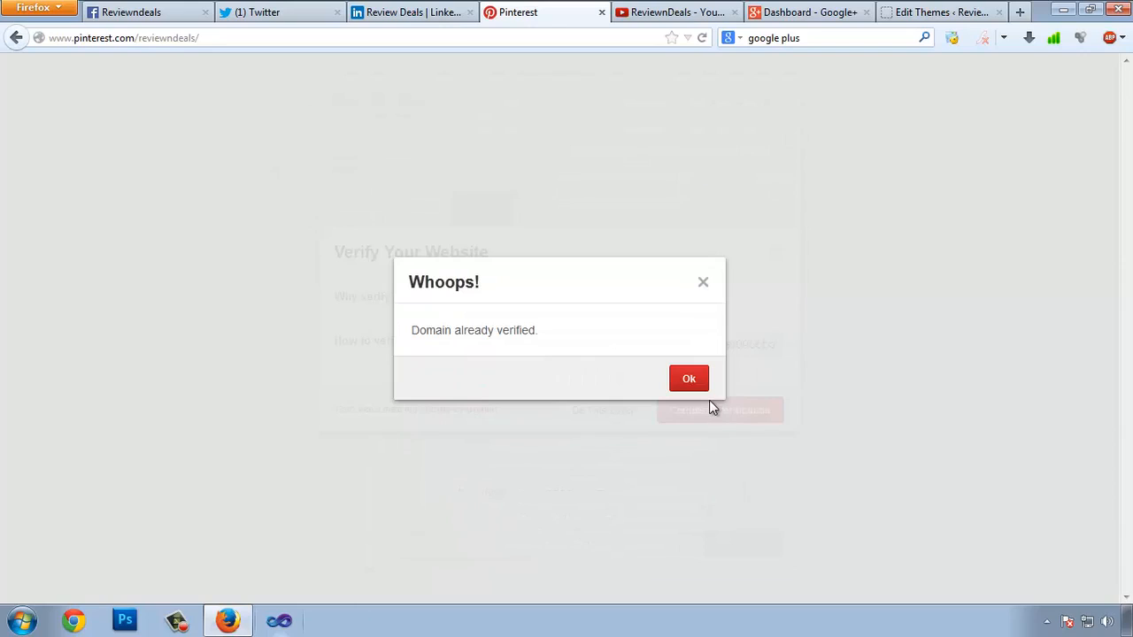
{"action": "left_click_drag", "start_coordinate": [412, 329], "coordinate": [492, 330]}
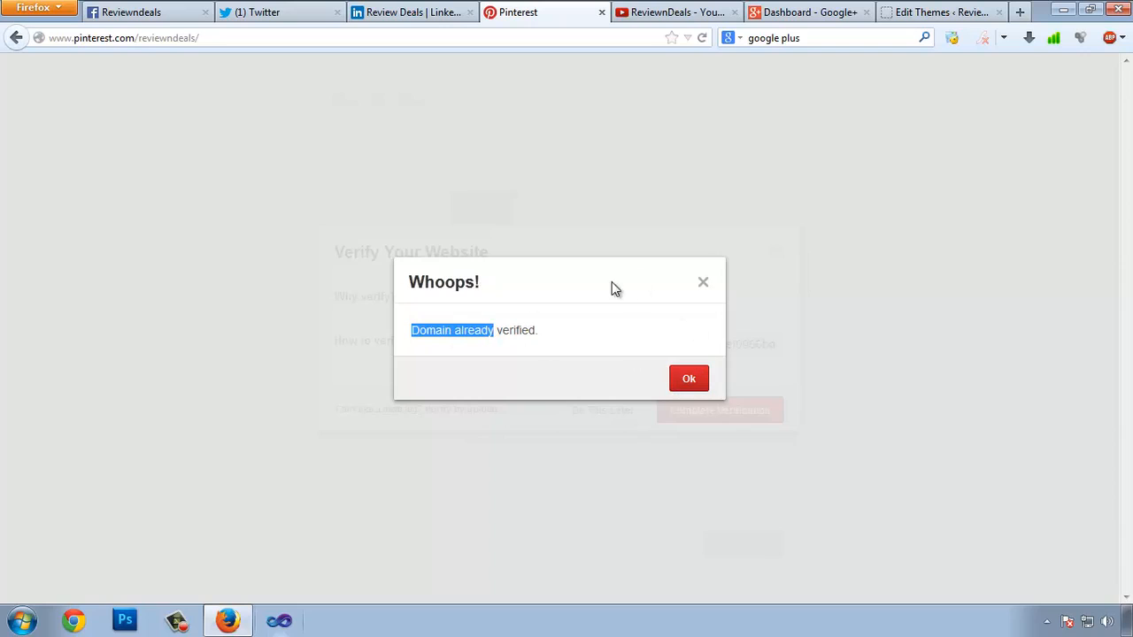
{"action": "left_click", "coordinate": [687, 381]}
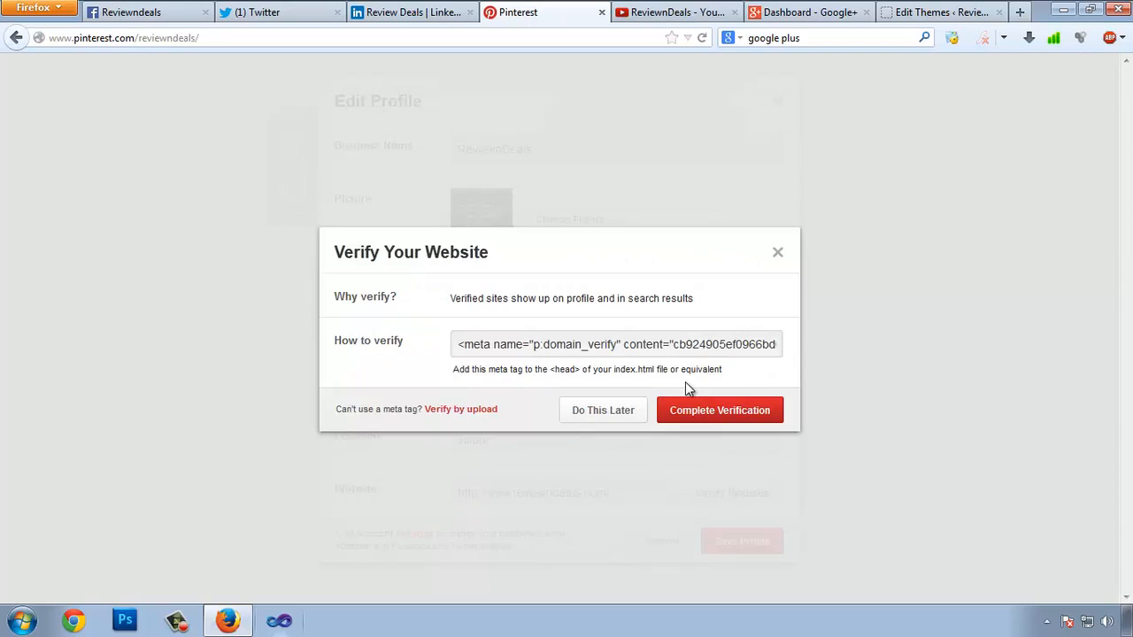
{"action": "left_click", "coordinate": [779, 257]}
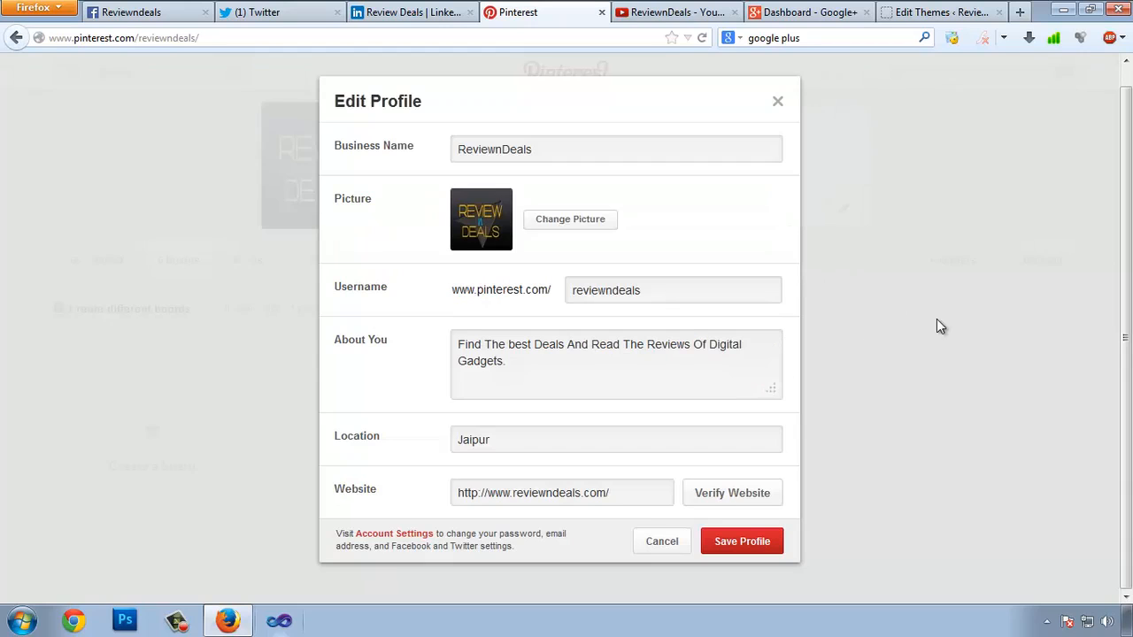
{"action": "left_click", "coordinate": [771, 536]}
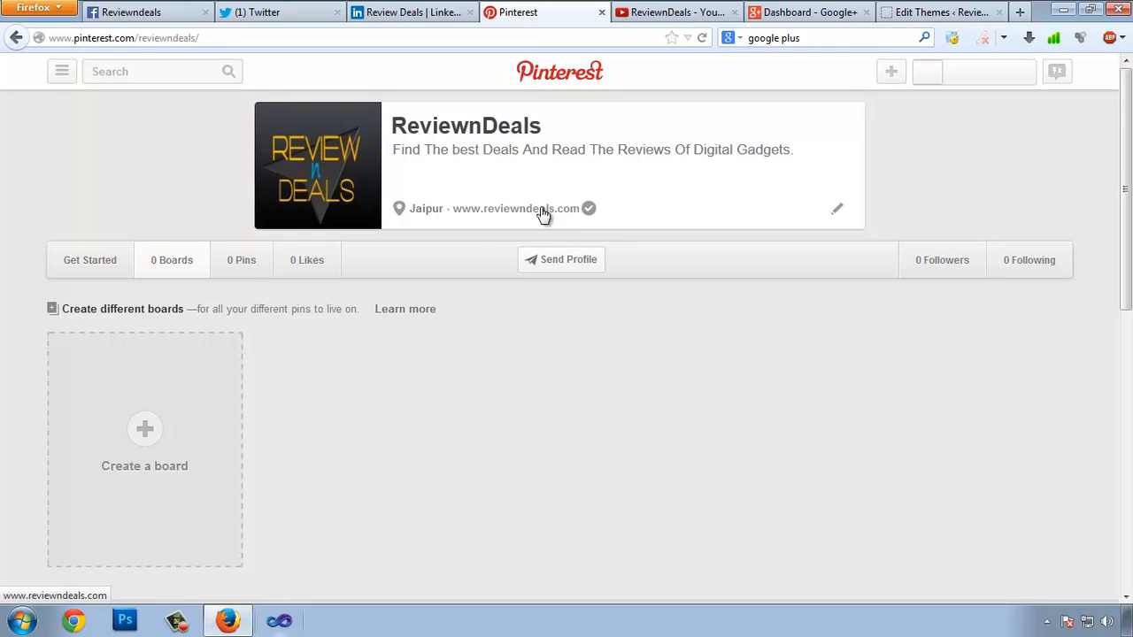
- Return to the WordPress theme editor, delete the Pinterest verification meta tag line from header.php, and update the file
{"action": "left_click", "coordinate": [673, 13]}
{"action": "left_click", "coordinate": [902, 11]}
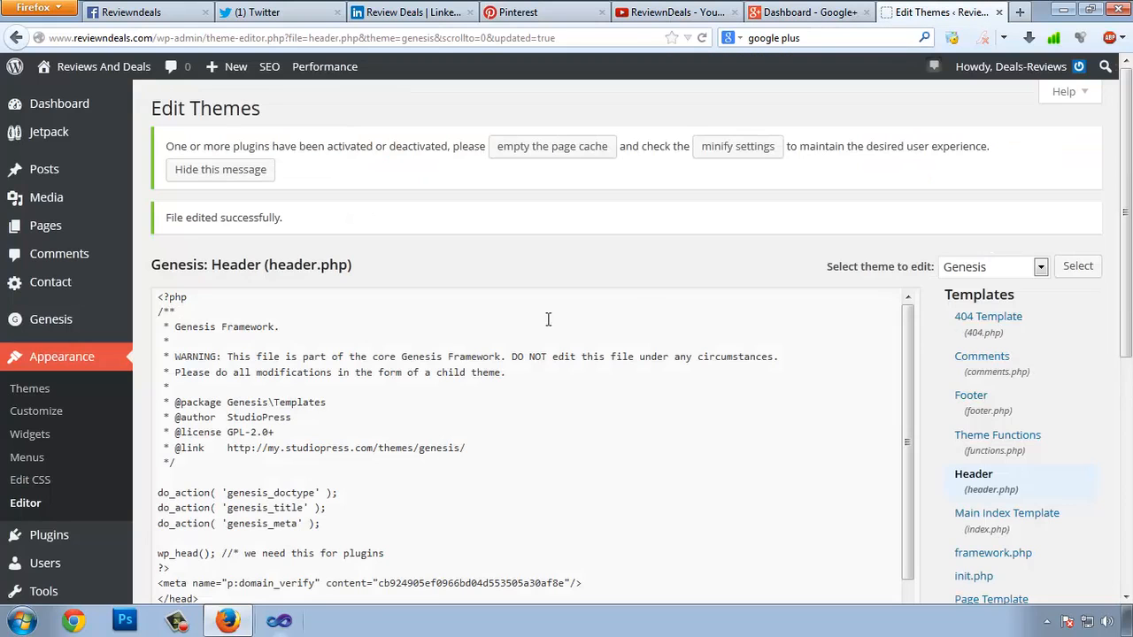
{"action": "scroll", "coordinate": [399, 341], "scroll_direction": "down", "scroll_amount": 2}
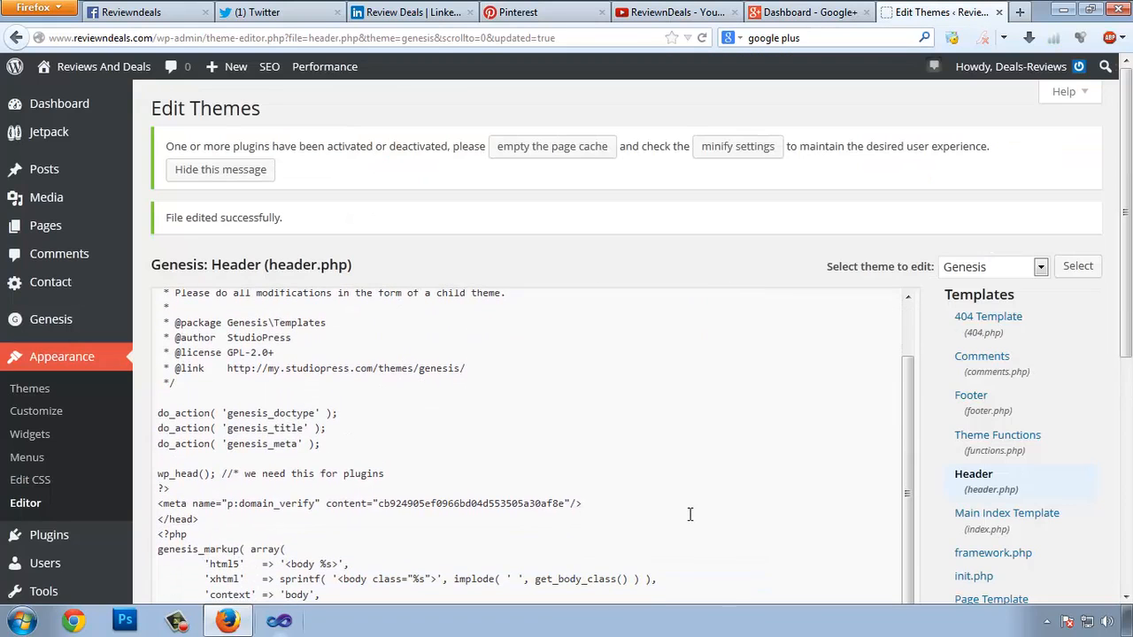
{"action": "left_click_drag", "start_coordinate": [600, 505], "coordinate": [177, 503]}
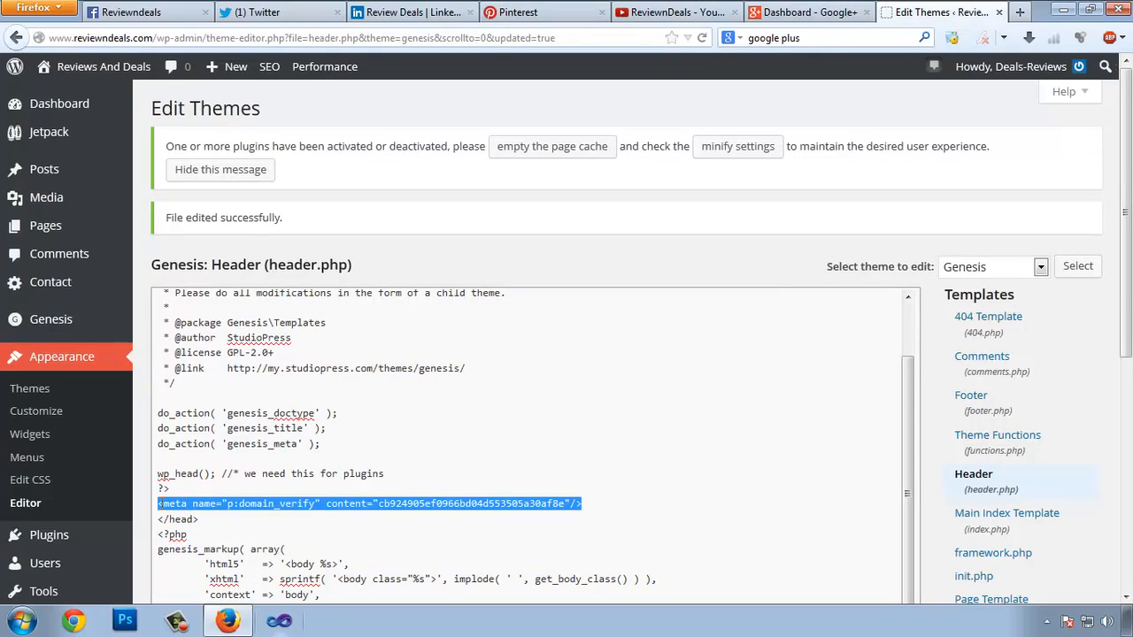
{"action": "key", "text": "BackSpace"}
{"action": "key", "text": "BackSpace"}
{"action": "scroll", "coordinate": [576, 523], "scroll_direction": "down", "scroll_amount": 5}
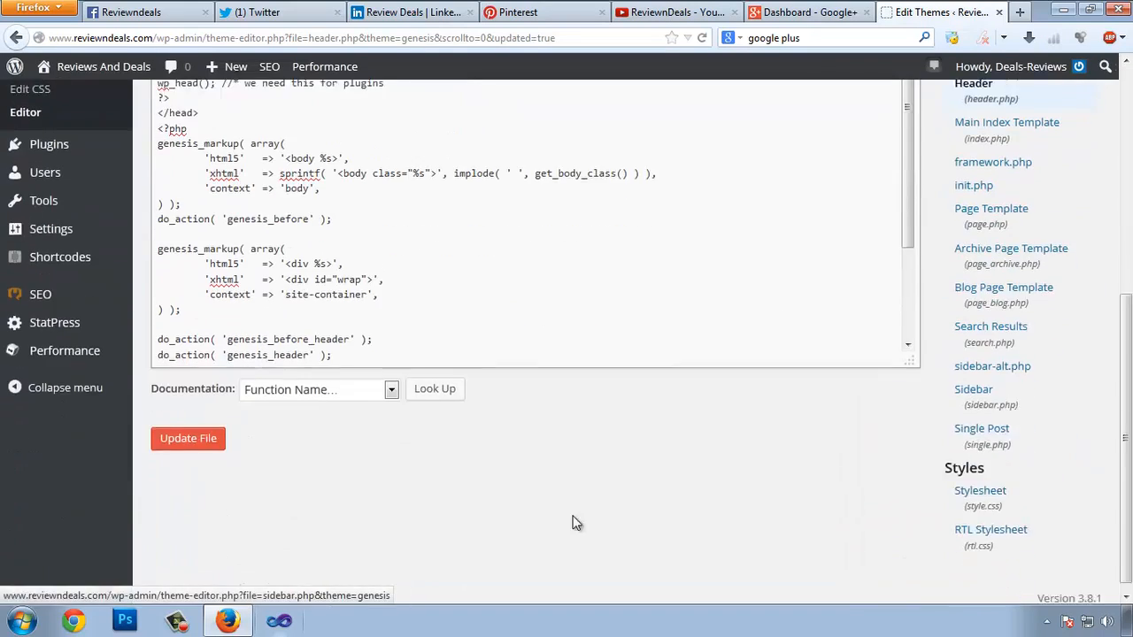
{"action": "left_click", "coordinate": [176, 428]}
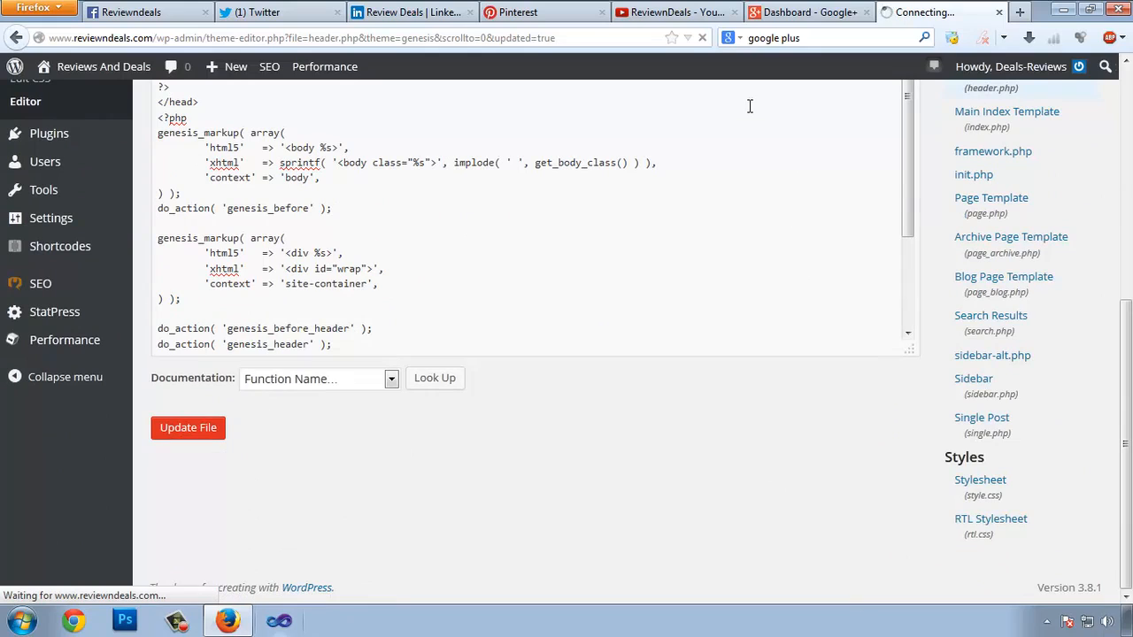
- Check the website's verification mark on the Pinterest profile and return to the WordPress theme editor
{"action": "left_click", "coordinate": [532, 12]}
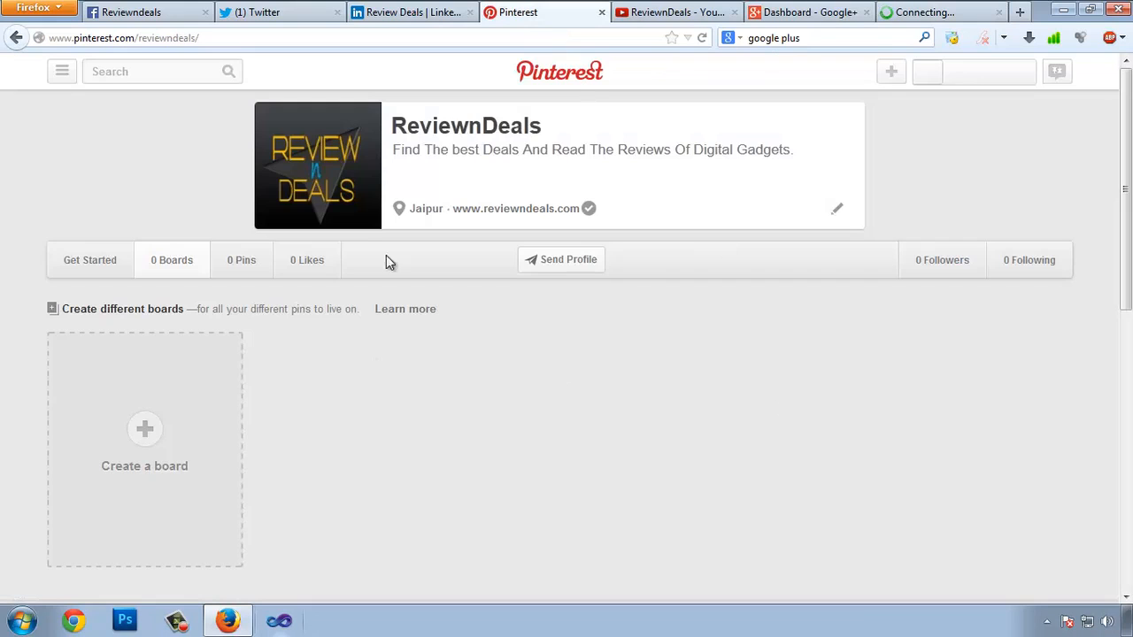
{"action": "left_click", "coordinate": [673, 11]}
{"action": "left_click", "coordinate": [954, 5]}
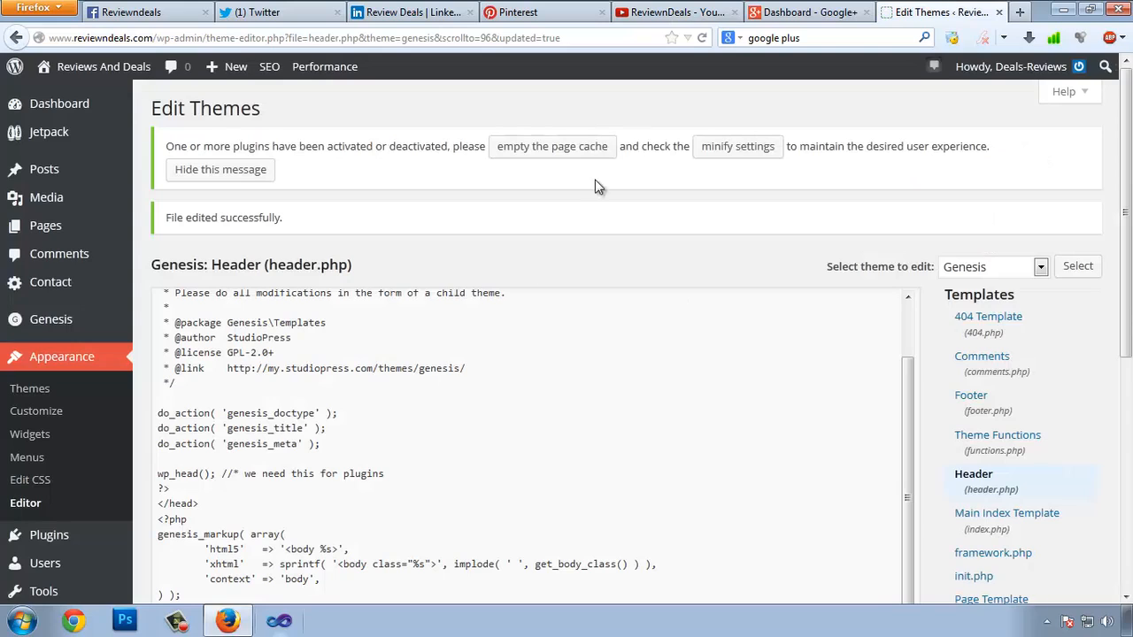
- Switch to YouTube and start the channel description with "This channel is all about reviews and deals.you can find the best deals of your city and"
{"action": "left_click", "coordinate": [705, 6]}
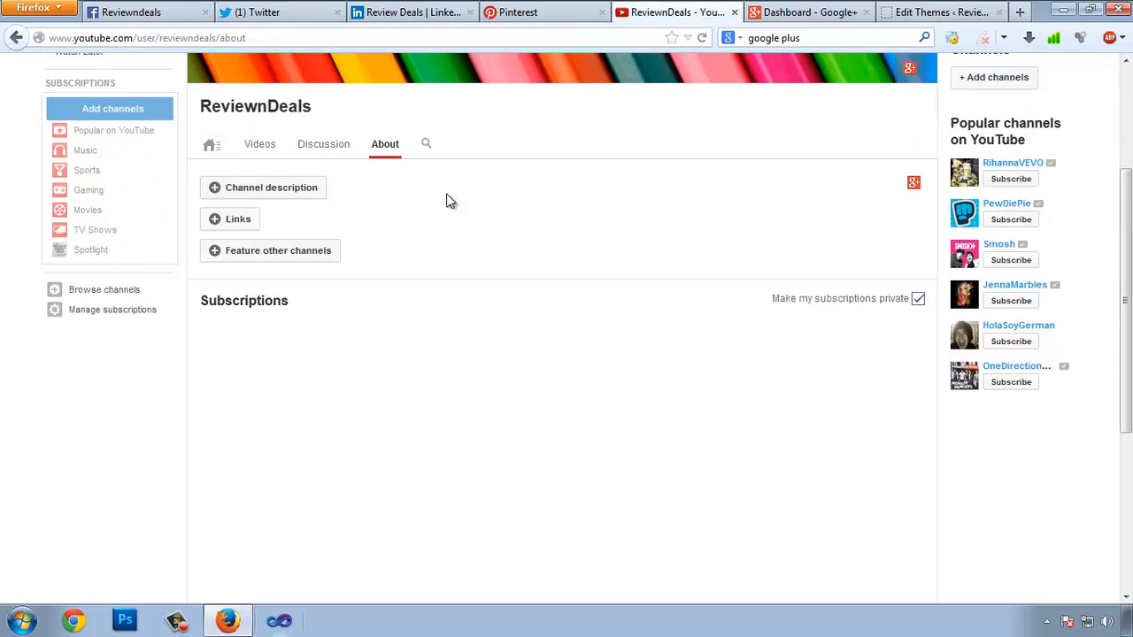
{"action": "scroll", "coordinate": [620, 319], "scroll_direction": "up", "scroll_amount": 4}
{"action": "scroll", "coordinate": [591, 300], "scroll_direction": "down", "scroll_amount": 2}
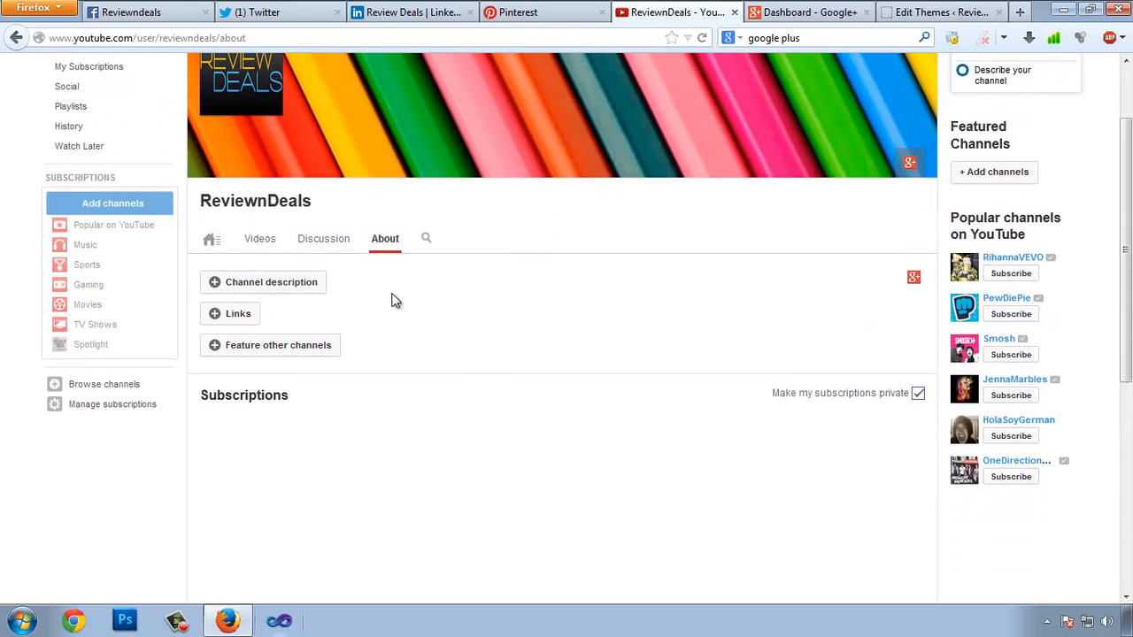
{"action": "left_click", "coordinate": [295, 291]}
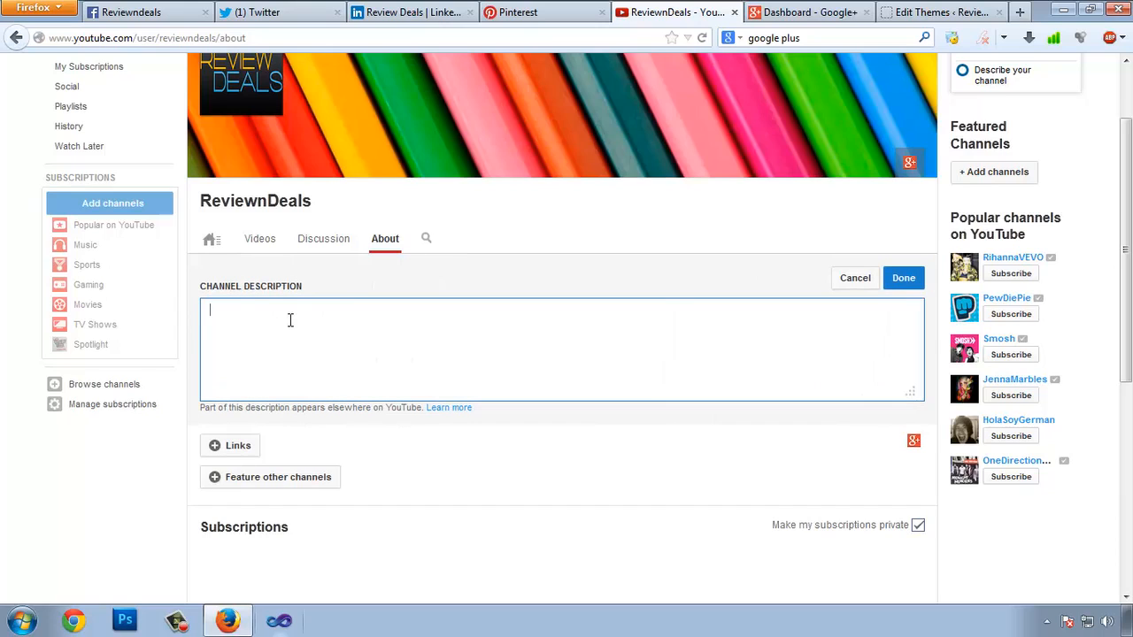
{"action": "left_click", "coordinate": [974, 12]}
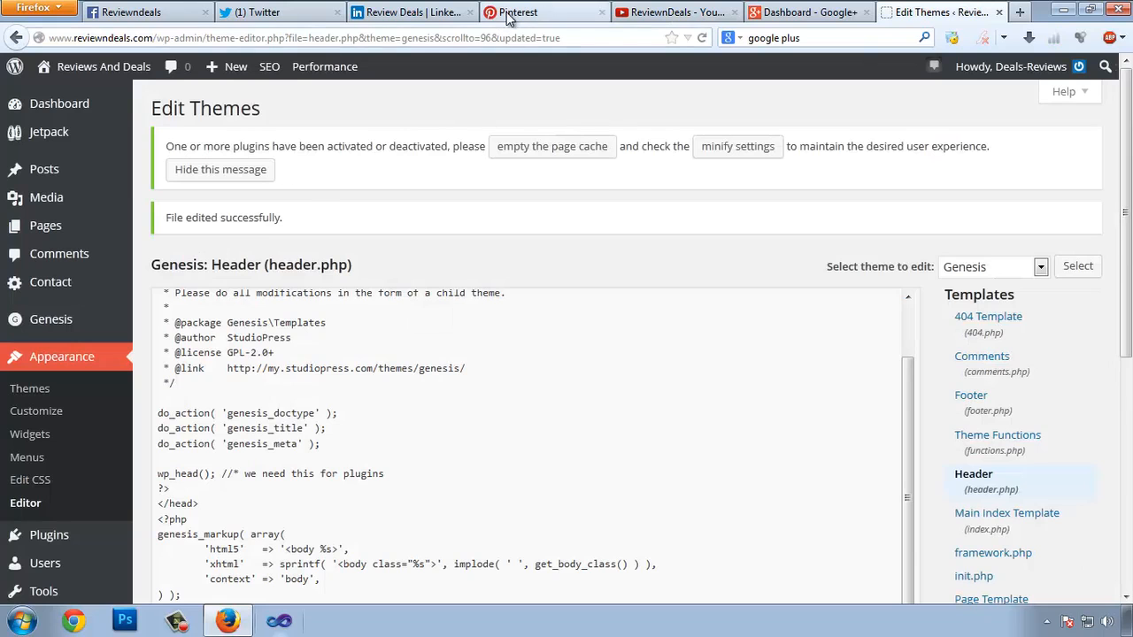
{"action": "left_click", "coordinate": [655, 12]}
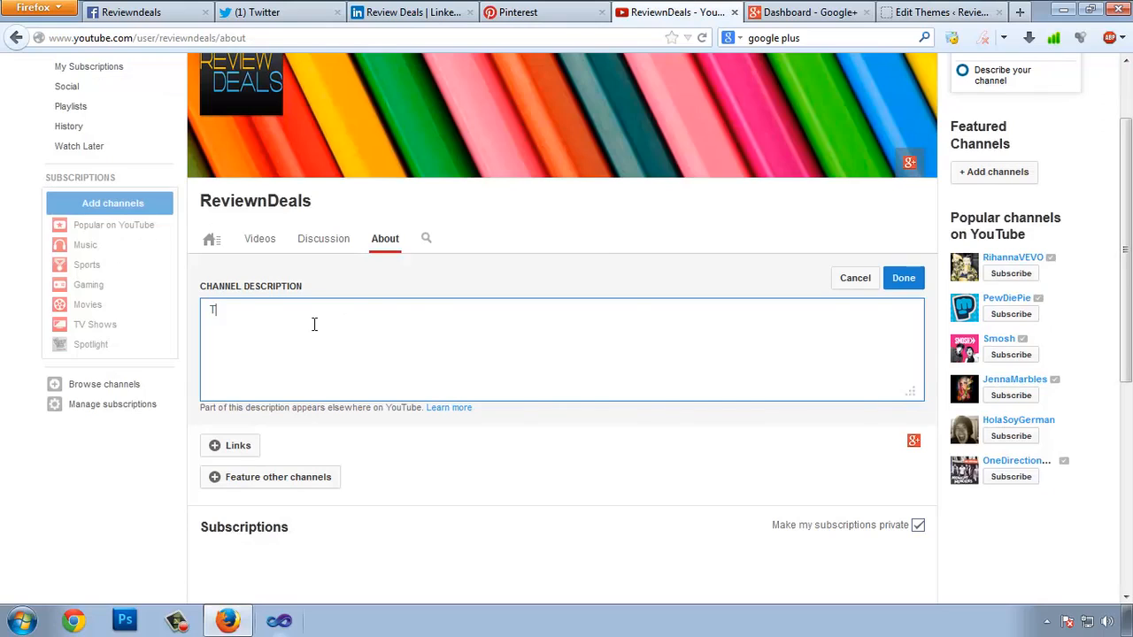
{"action": "type", "text": "This channel is all about reviews and deals.you can find the best deals of your city and"}
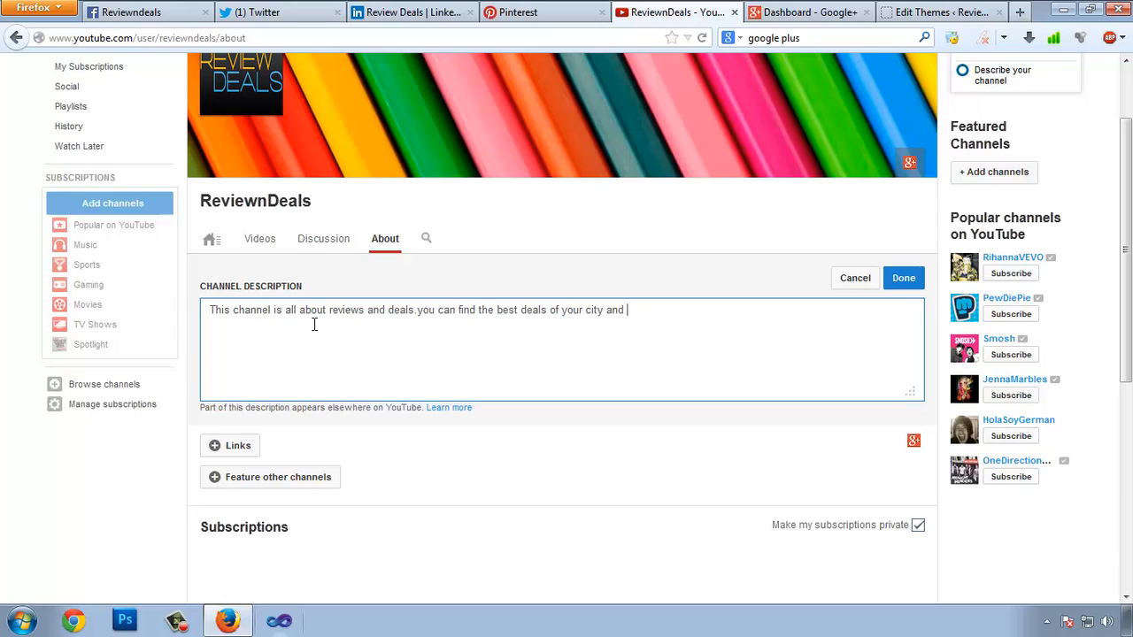
- Save the description, appending "watch the latest reviews of digital gadgets.So make sure that if you're interested in reviews and deals you don't forget to subscribe to me ."
{"action": "type", "text": " watch the laste"}
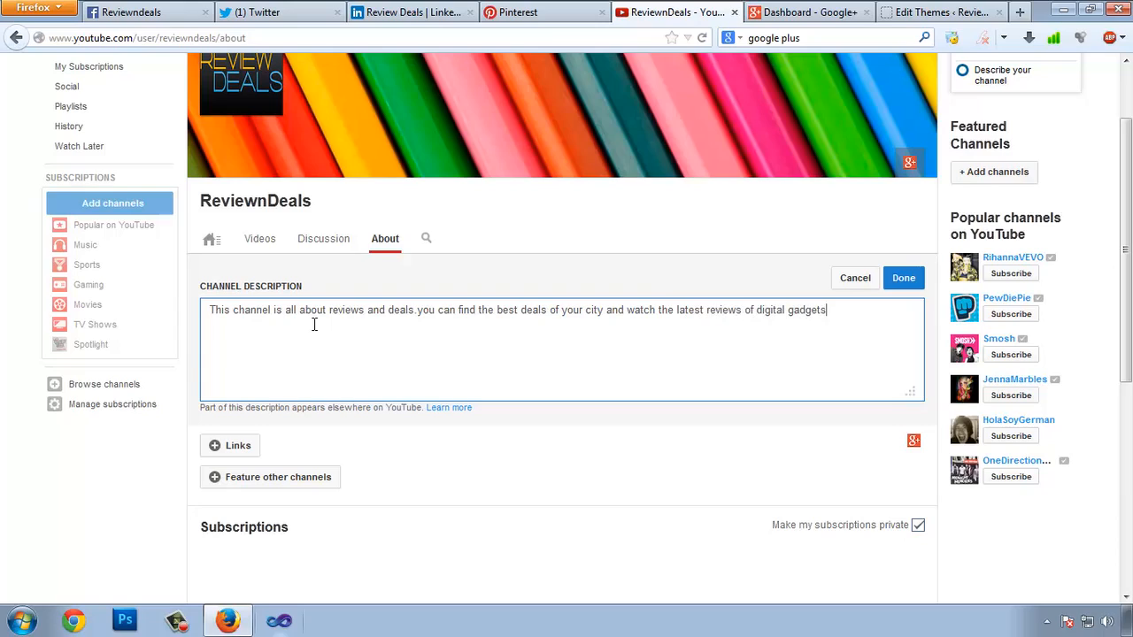
{"action": "type", "text": "st reviews of digital gadgets.So make sure that if you're interested in reviews and deals you don't forget to subscribe to me ."}
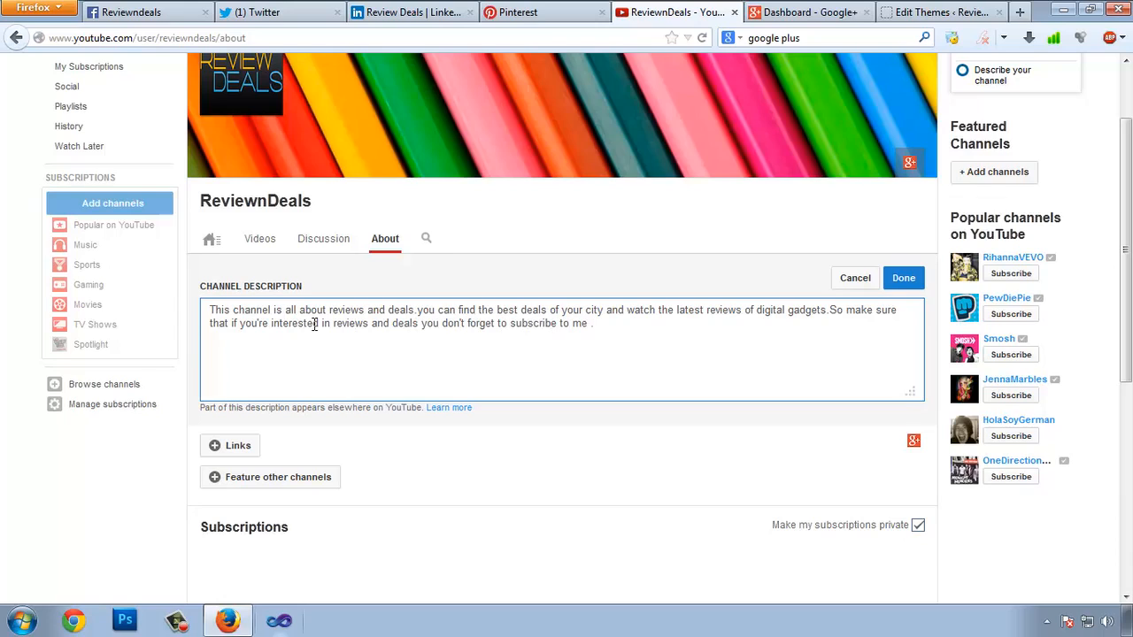
{"action": "left_click", "coordinate": [904, 279]}
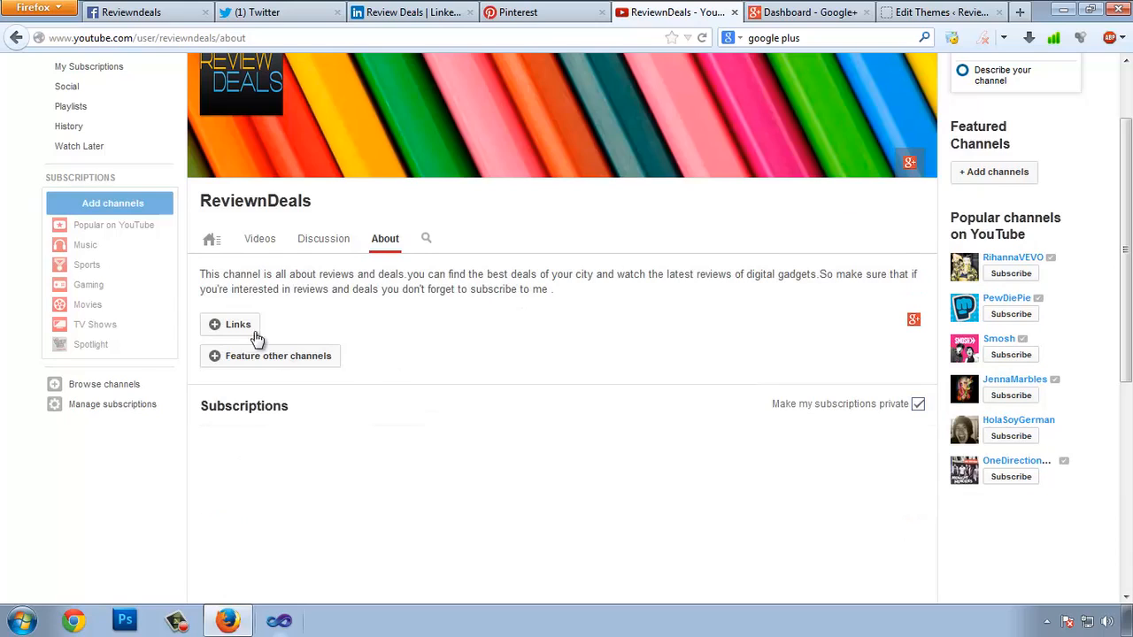
- Open the channel's links for editing and add a Facebook entry under the social links
{"action": "left_click", "coordinate": [235, 327]}
{"action": "scroll", "coordinate": [629, 346], "scroll_direction": "down", "scroll_amount": 1}
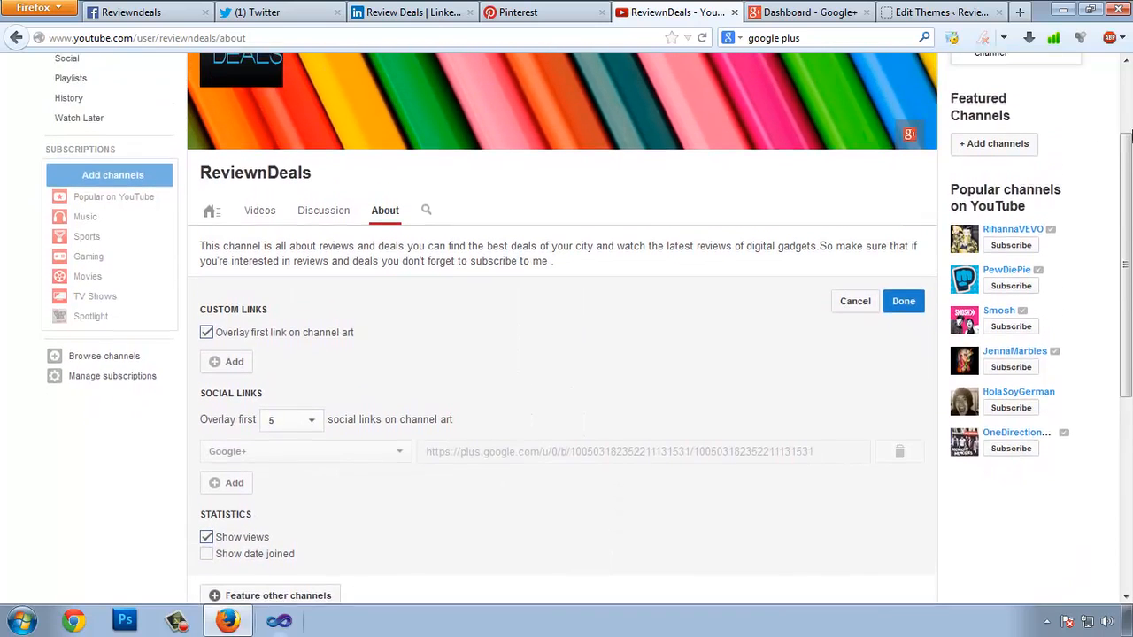
{"action": "scroll", "coordinate": [895, 151], "scroll_direction": "up", "scroll_amount": 1}
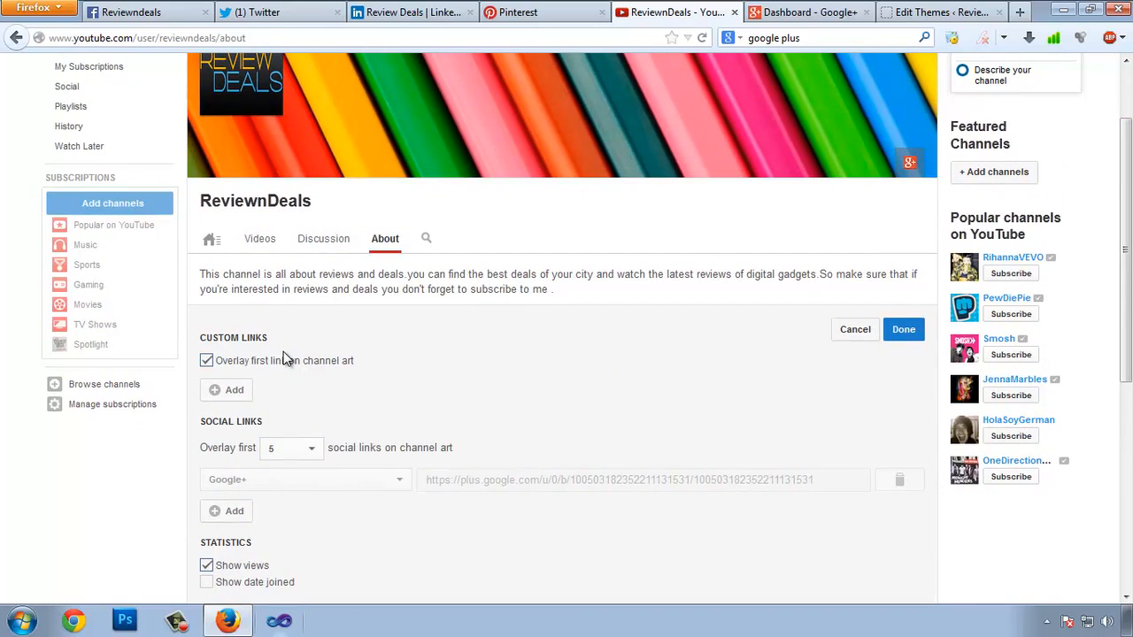
{"action": "scroll", "coordinate": [425, 413], "scroll_direction": "down", "scroll_amount": 3}
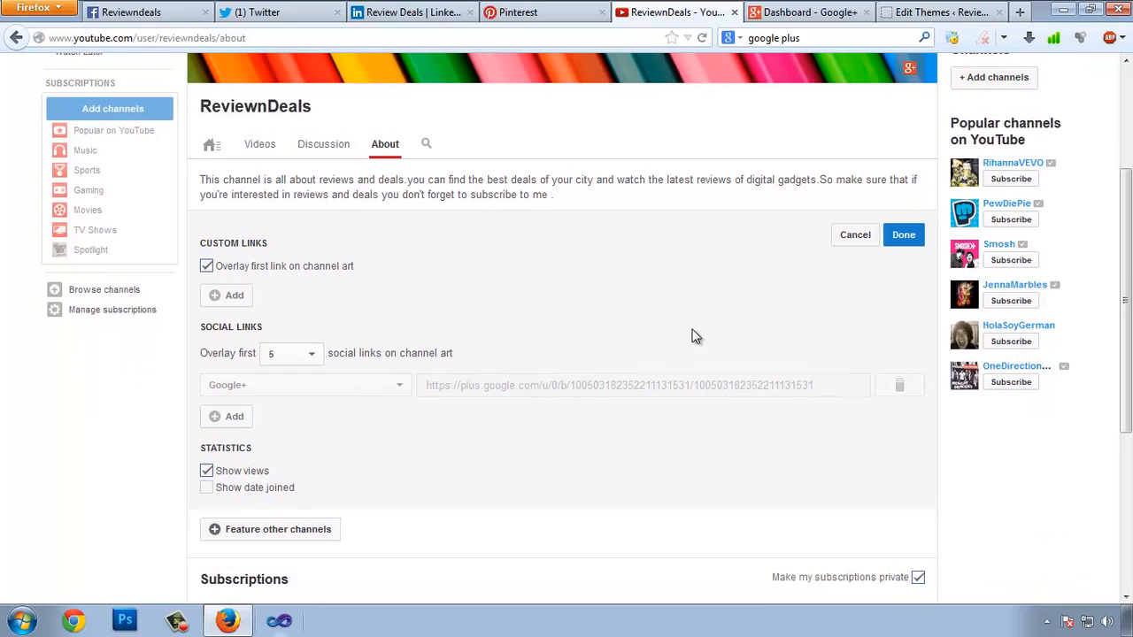
{"action": "scroll", "coordinate": [752, 301], "scroll_direction": "up", "scroll_amount": 3}
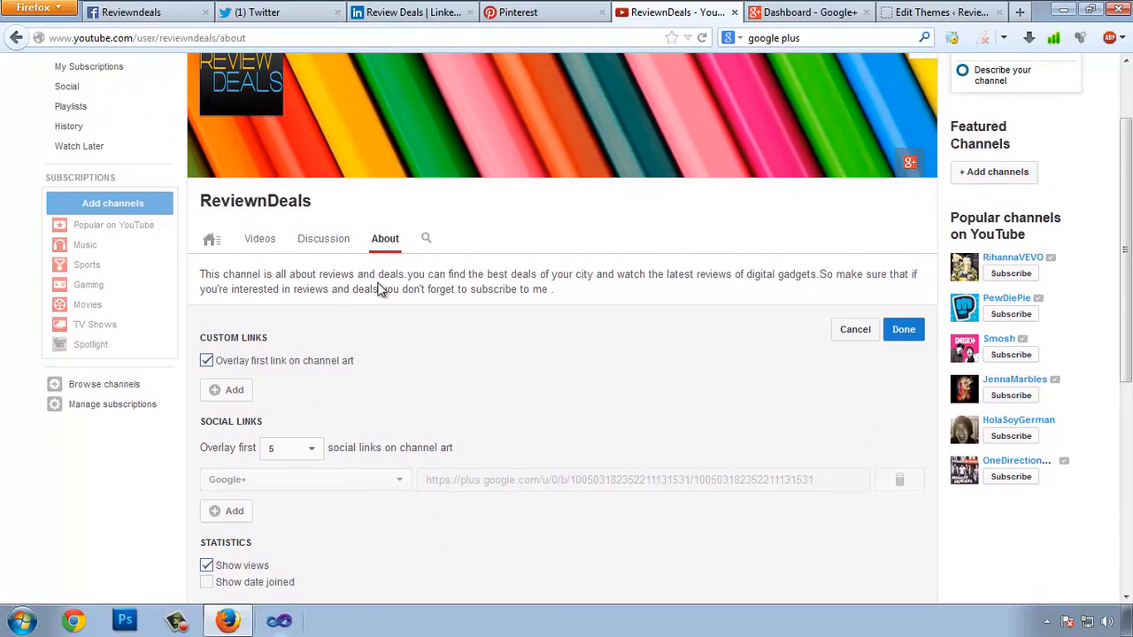
{"action": "scroll", "coordinate": [381, 398], "scroll_direction": "down", "scroll_amount": 6}
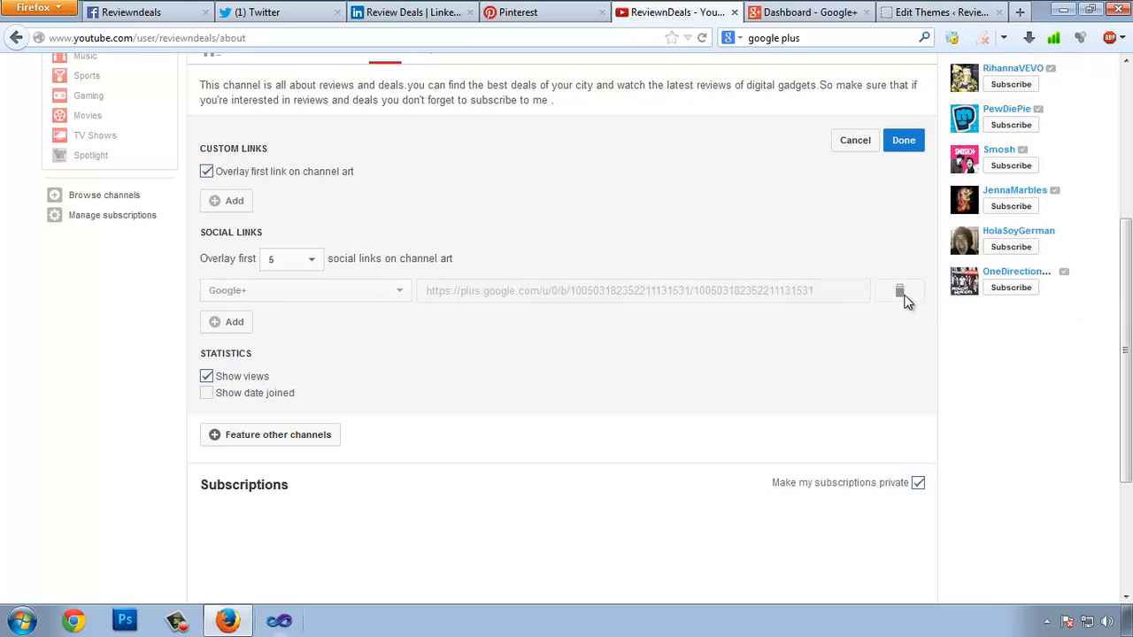
{"action": "left_click", "coordinate": [232, 324]}
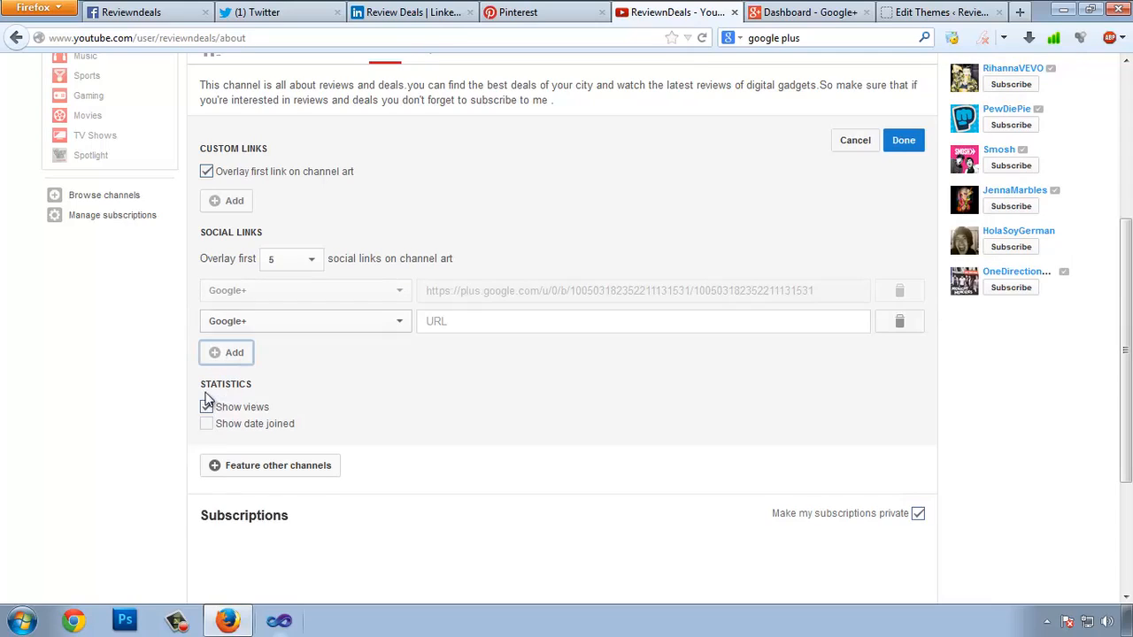
{"action": "left_click", "coordinate": [306, 323]}
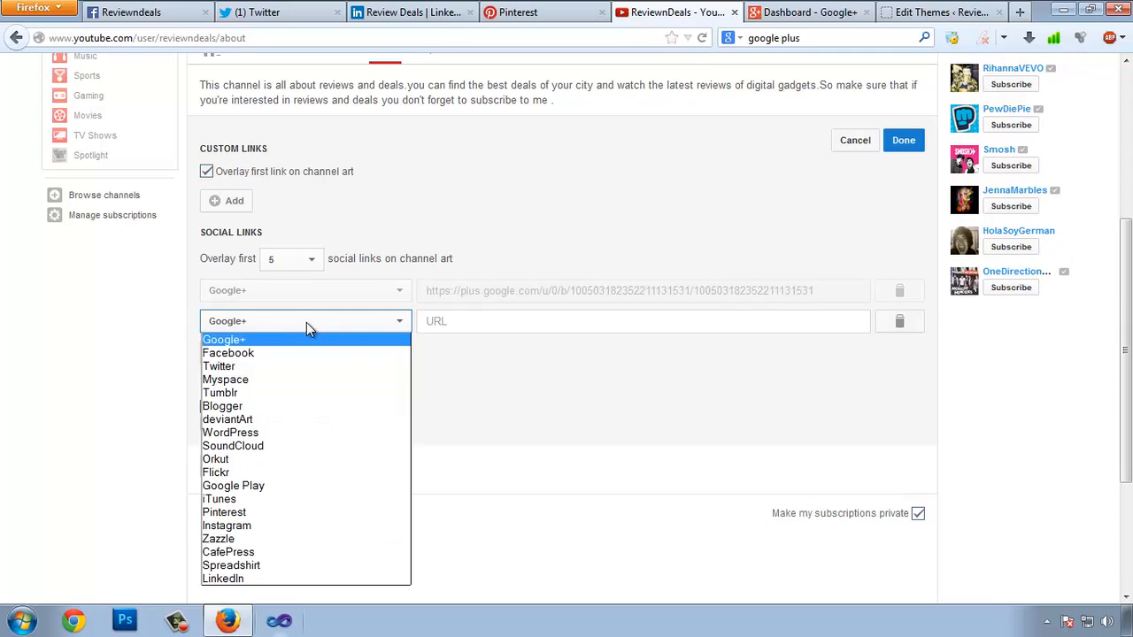
{"action": "left_click", "coordinate": [254, 354]}
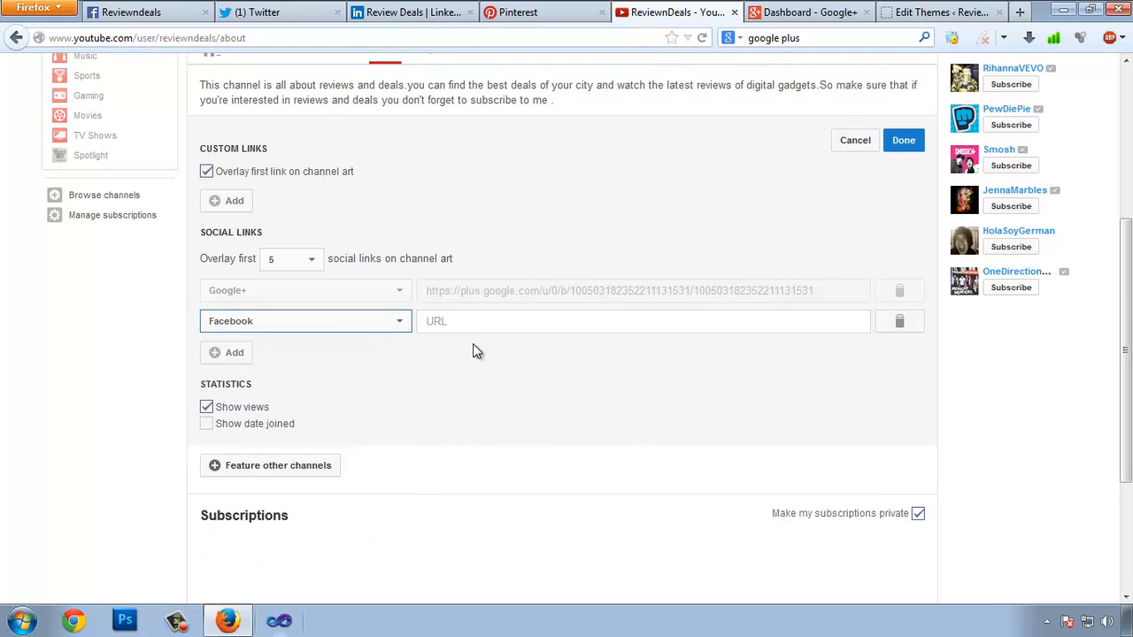
- Copy the web address of the Reviewndeals Facebook page and paste it as the URL of the channel's Facebook link
{"action": "left_click", "coordinate": [462, 321]}
{"action": "left_click", "coordinate": [157, 12]}
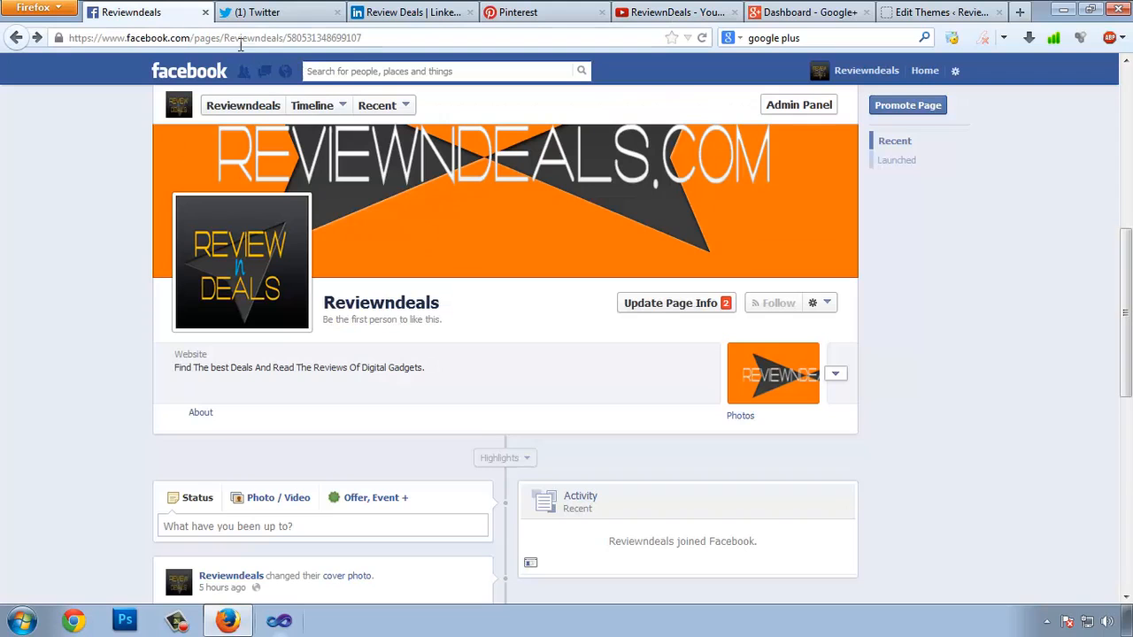
{"action": "left_click", "coordinate": [395, 40]}
{"action": "key", "text": "ctrl+c"}
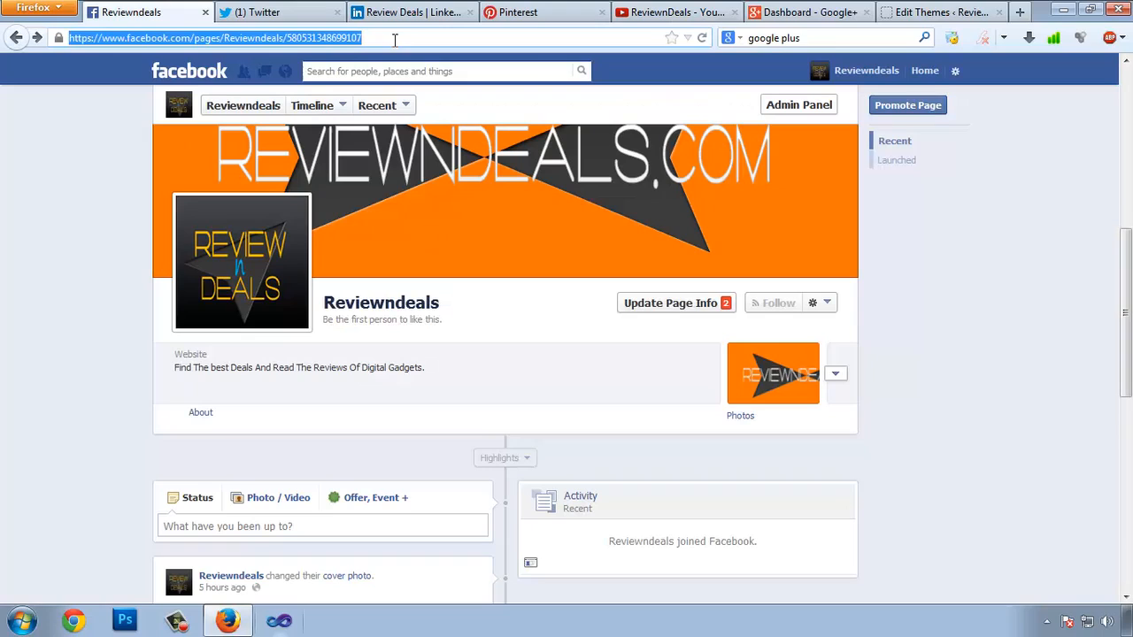
{"action": "left_click", "coordinate": [655, 12]}
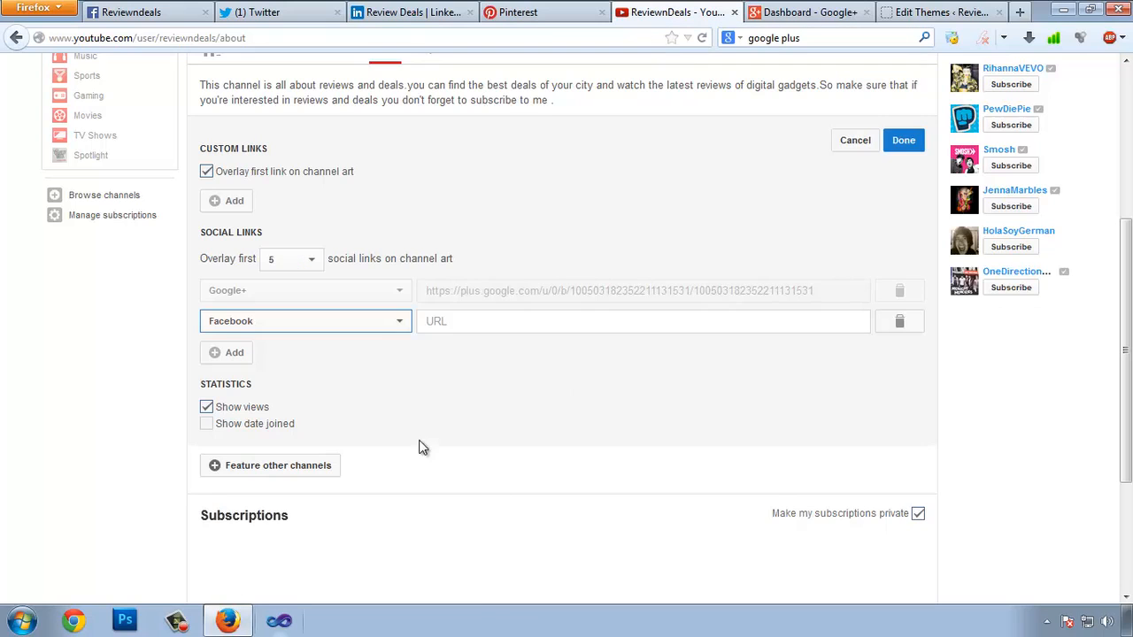
{"action": "left_click", "coordinate": [483, 321]}
{"action": "key", "text": "ctrl+v"}
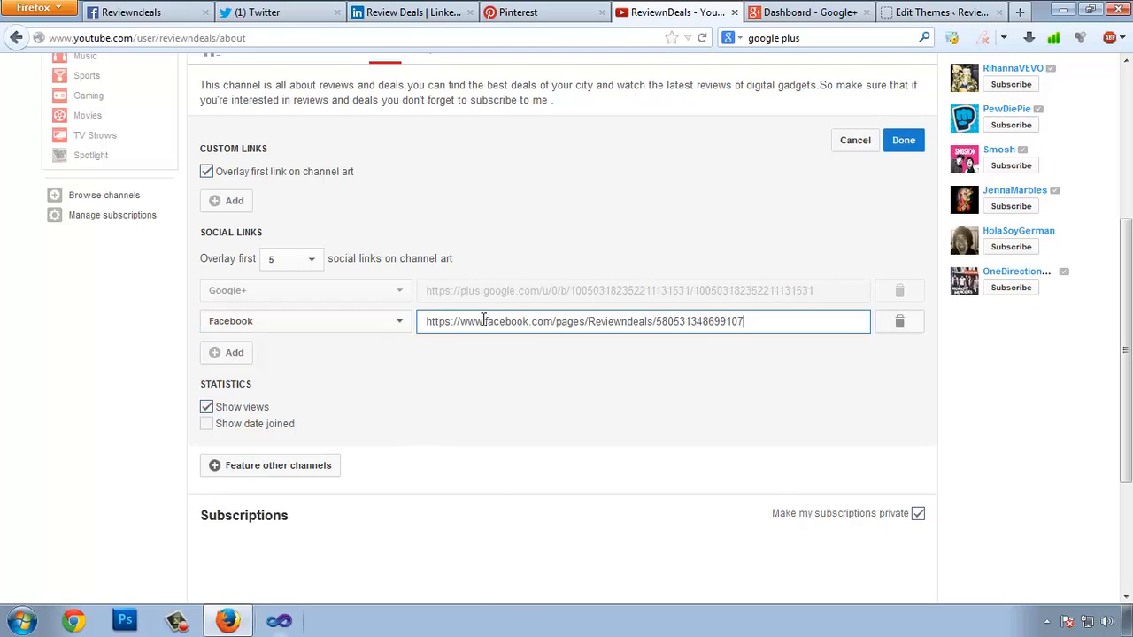
{"action": "left_click", "coordinate": [230, 352]}
{"action": "left_click", "coordinate": [381, 353]}
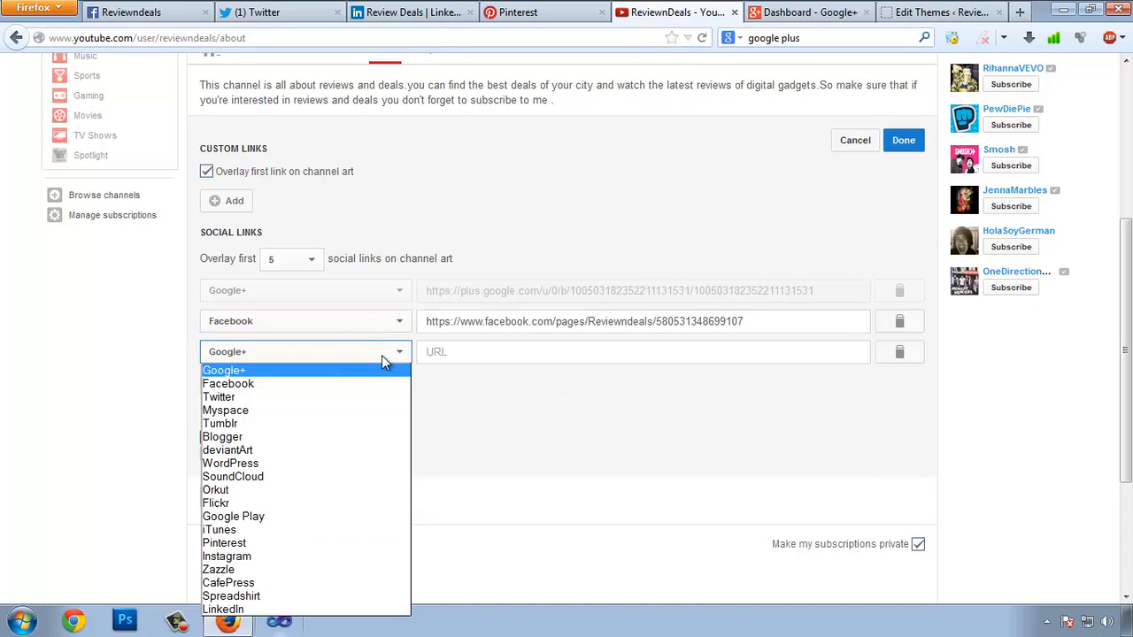
{"action": "left_click", "coordinate": [341, 398]}
{"action": "left_click", "coordinate": [297, 8]}
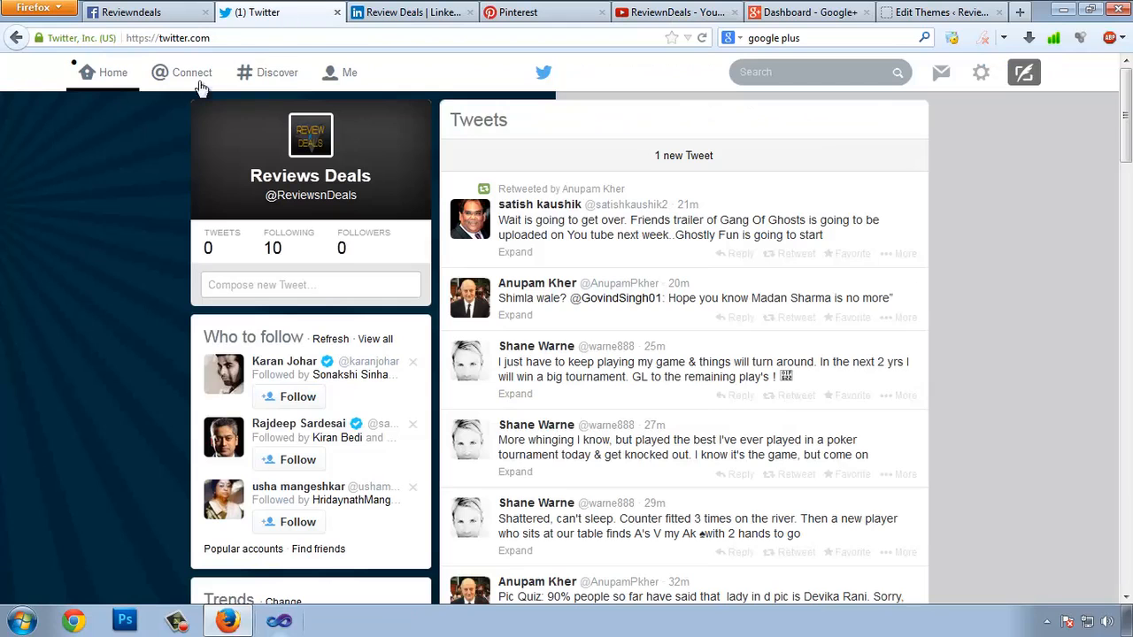
{"action": "right_click", "coordinate": [351, 78]}
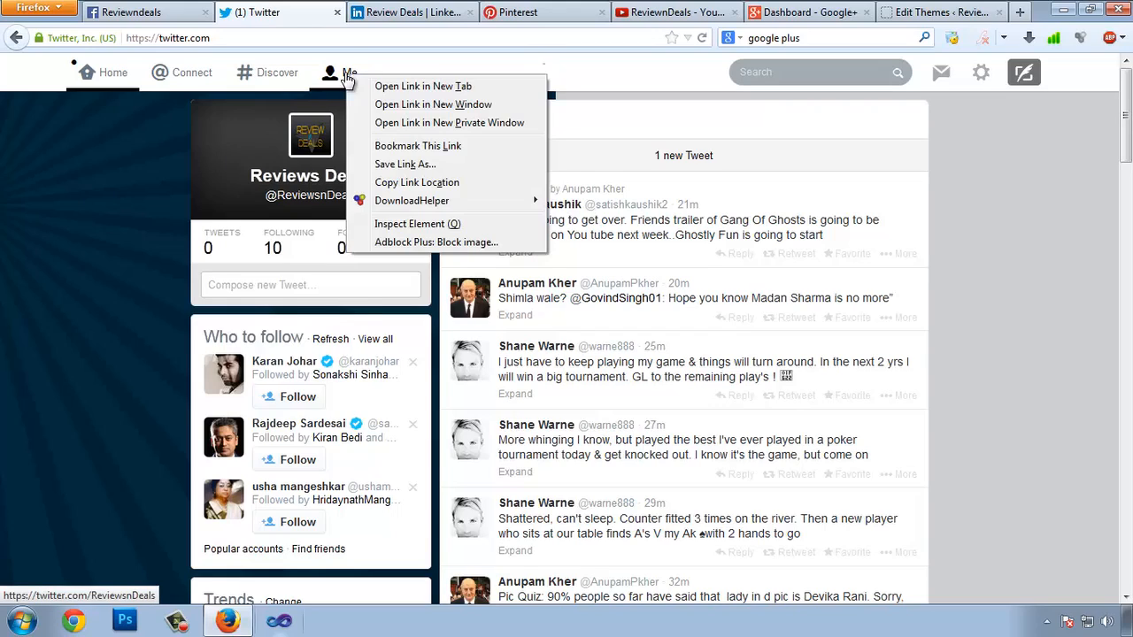
{"action": "left_click", "coordinate": [412, 186]}
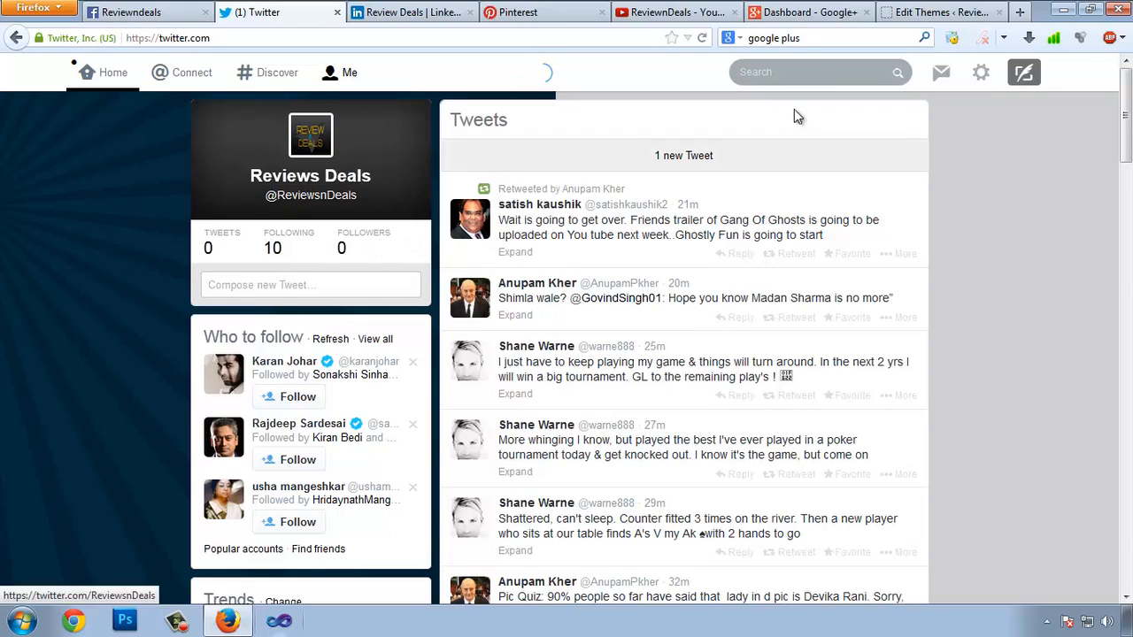
{"action": "left_click", "coordinate": [673, 12]}
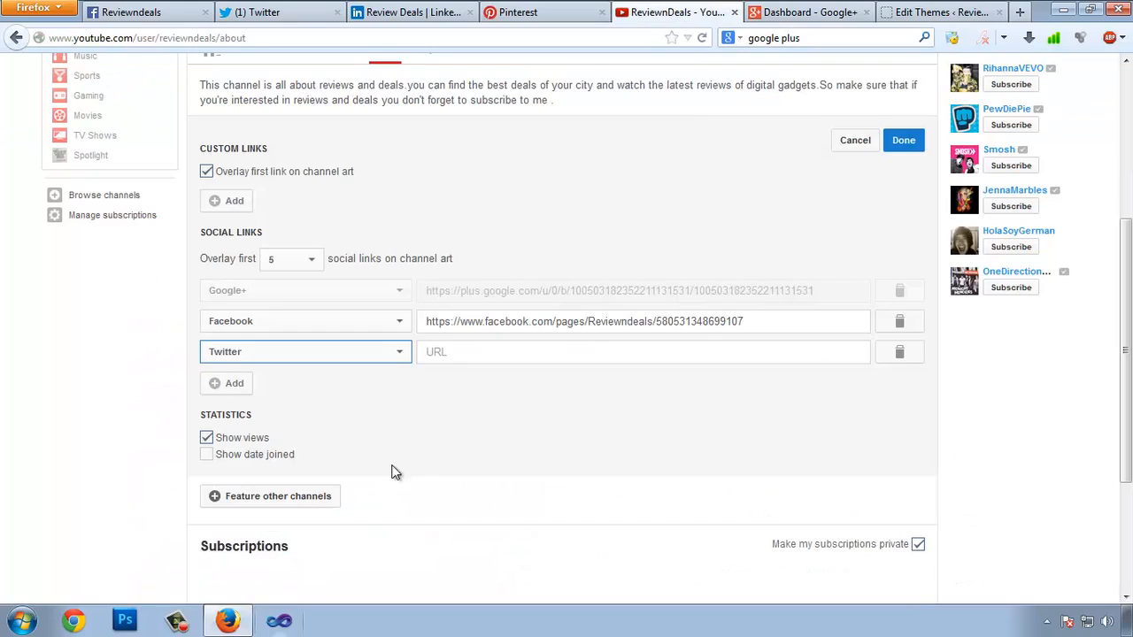
{"action": "left_click", "coordinate": [540, 351]}
{"action": "key", "text": "ctrl+v"}
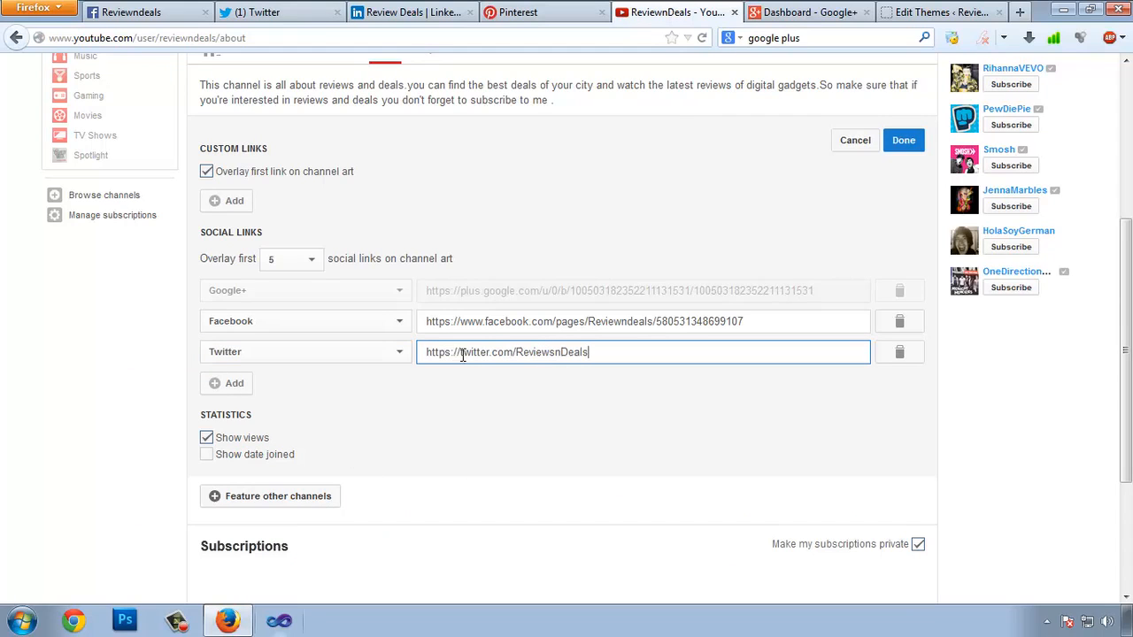
{"action": "left_click_drag", "start_coordinate": [457, 352], "coordinate": [564, 356]}
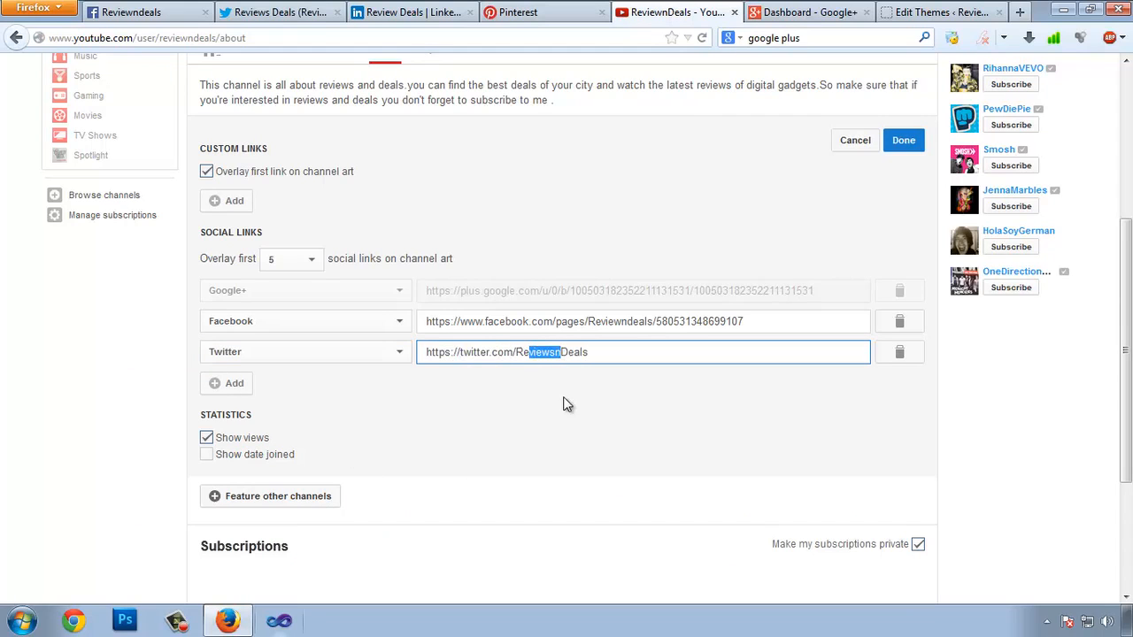
{"action": "left_click", "coordinate": [564, 398]}
{"action": "left_click", "coordinate": [214, 390]}
{"action": "scroll", "coordinate": [371, 327], "scroll_direction": "down", "scroll_amount": 2}
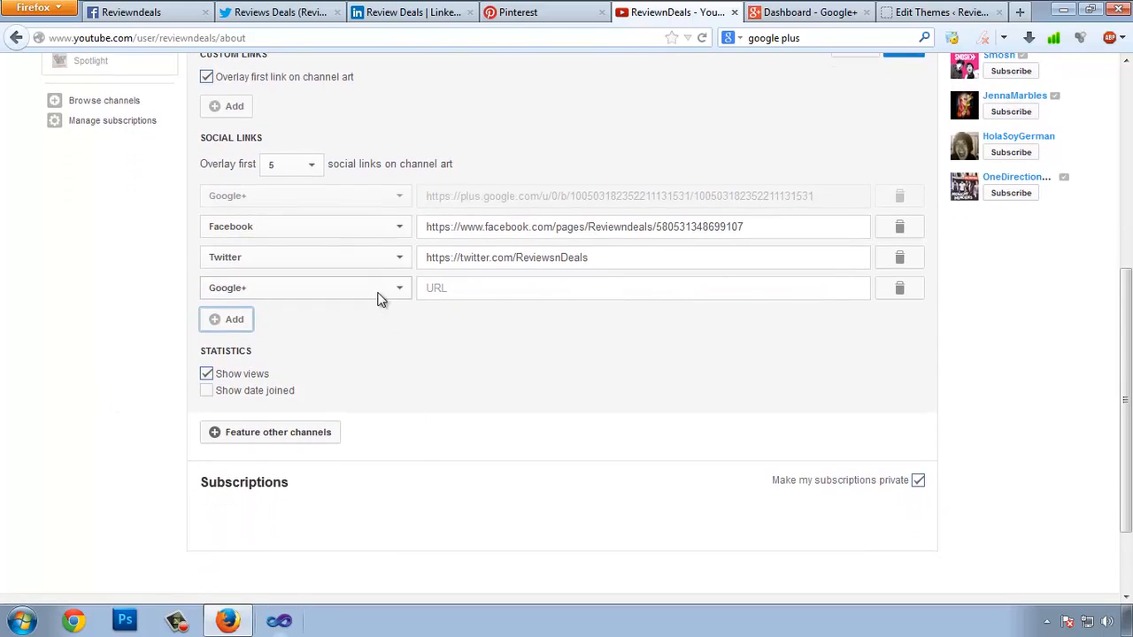
{"action": "left_click", "coordinate": [378, 289]}
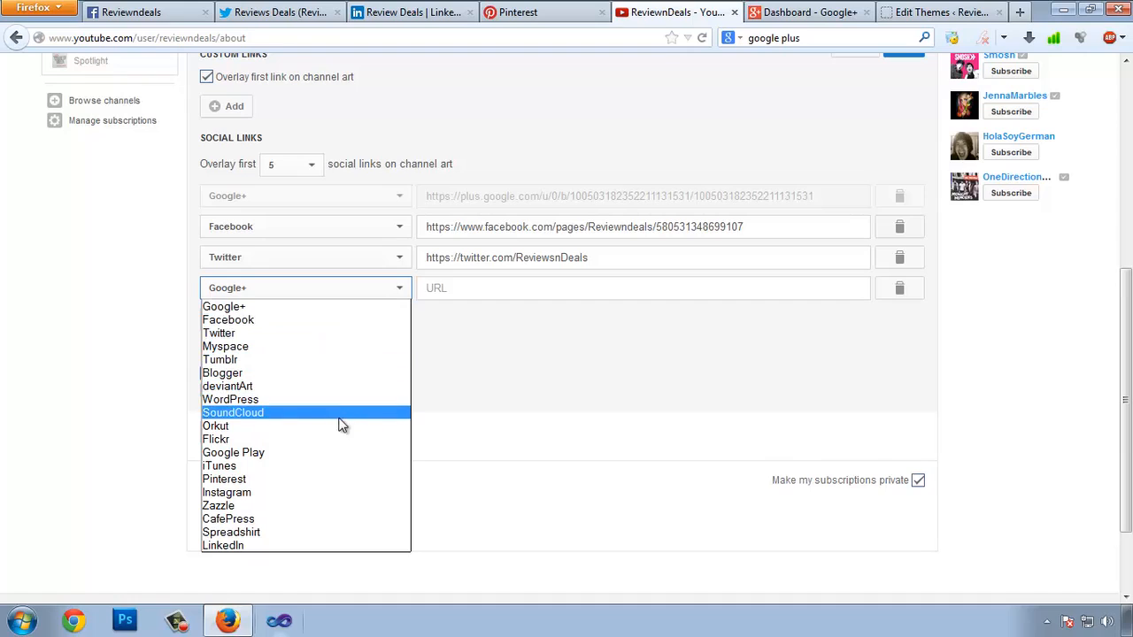
{"action": "left_click", "coordinate": [316, 481]}
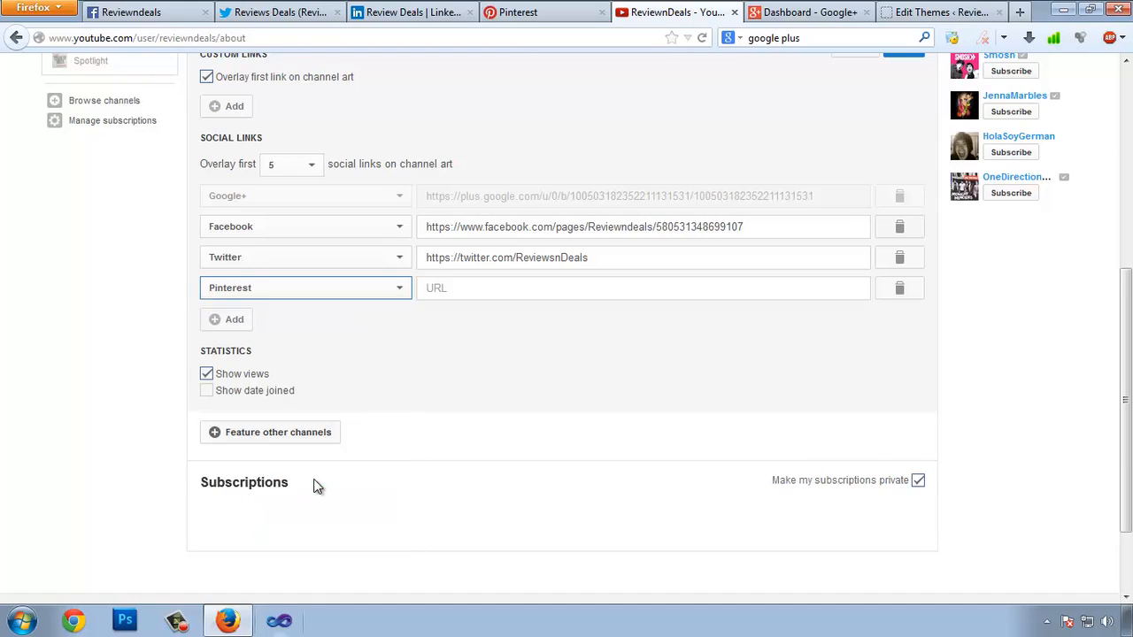
{"action": "left_click", "coordinate": [557, 13]}
{"action": "left_click", "coordinate": [242, 35]}
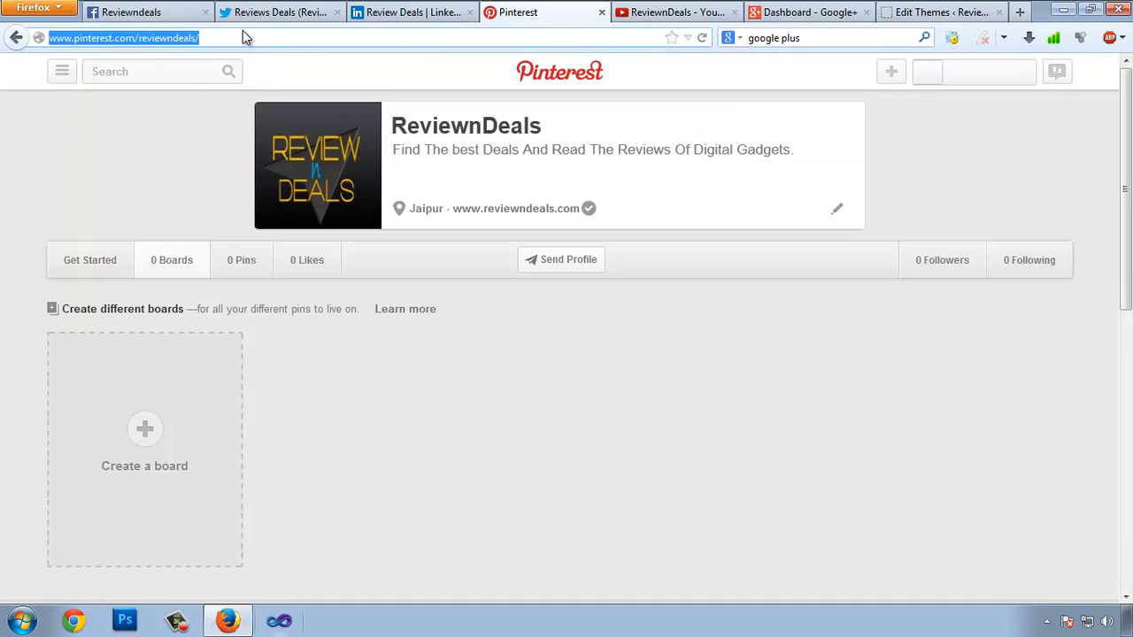
{"action": "left_click", "coordinate": [673, 12]}
{"action": "left_click", "coordinate": [457, 296]}
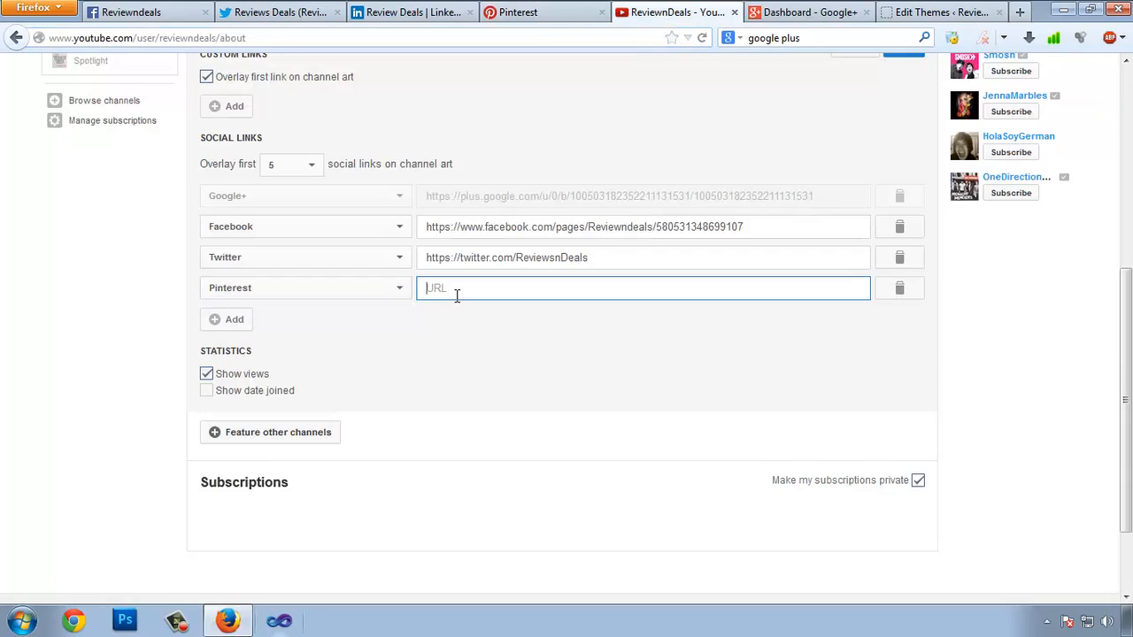
{"action": "key", "text": "ctrl+v"}
{"action": "left_click", "coordinate": [231, 319]}
{"action": "left_click", "coordinate": [321, 316]}
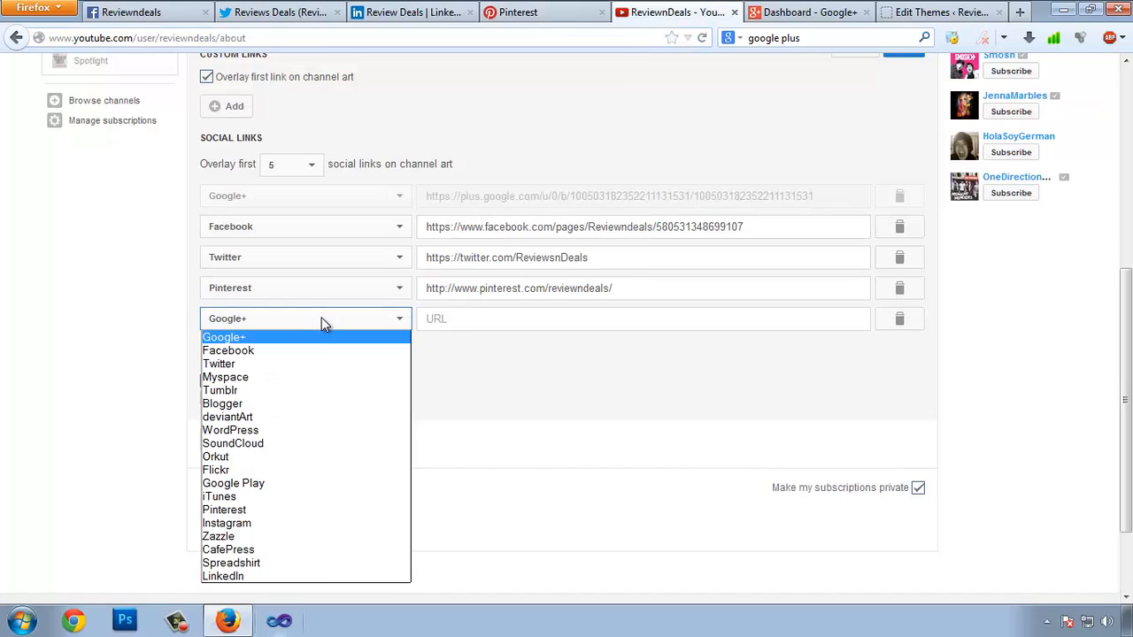
{"action": "left_click", "coordinate": [267, 576]}
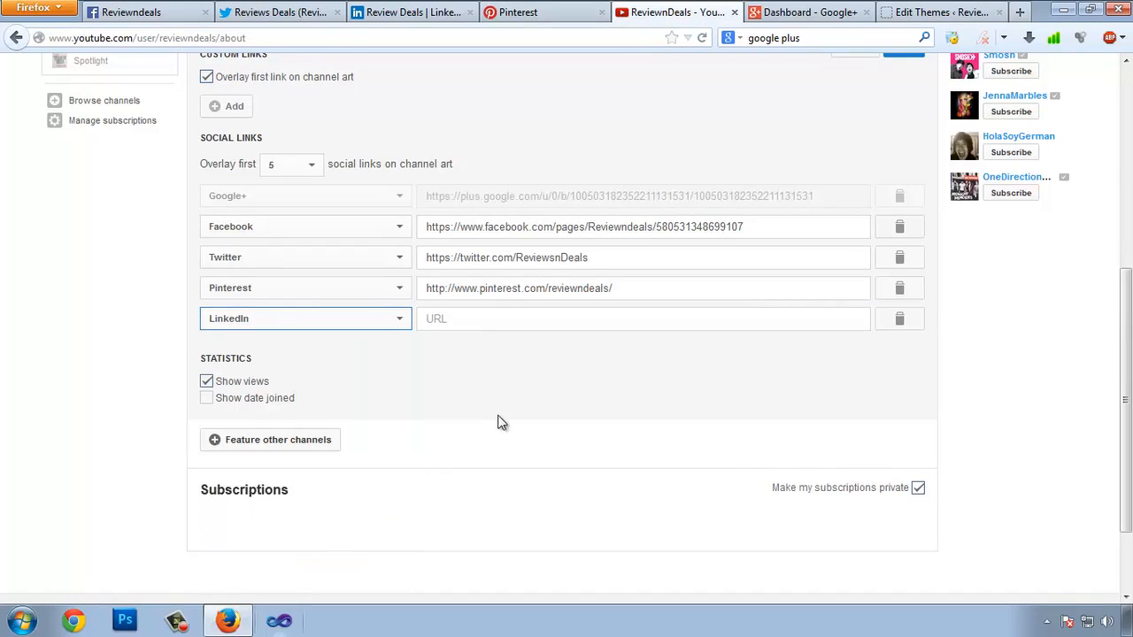
{"action": "left_click", "coordinate": [386, 12]}
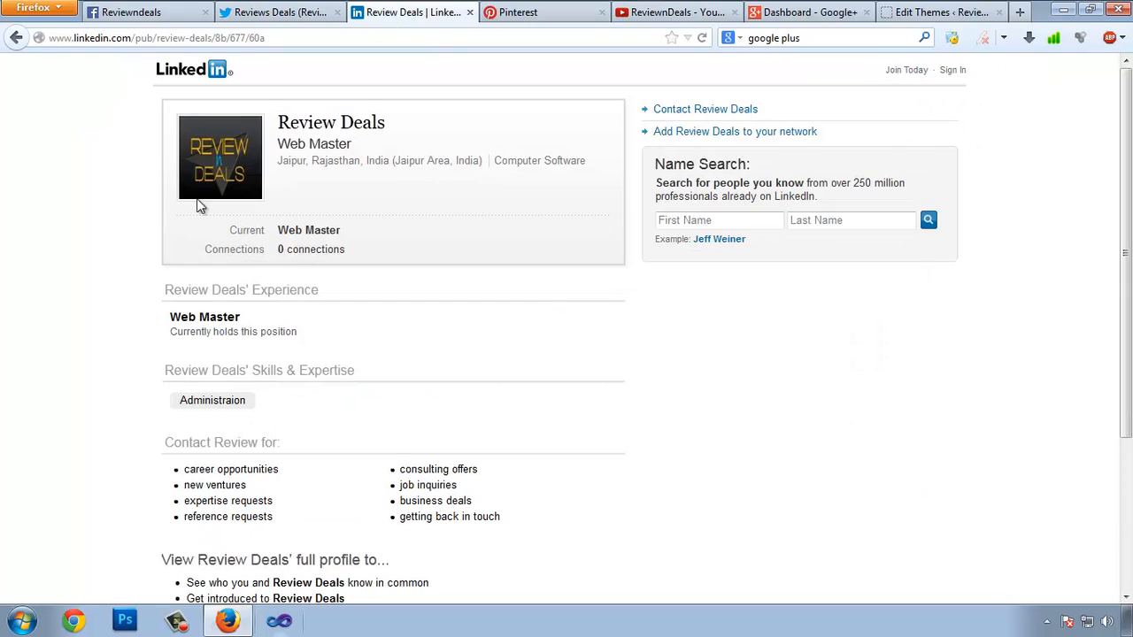
{"action": "left_click", "coordinate": [315, 33]}
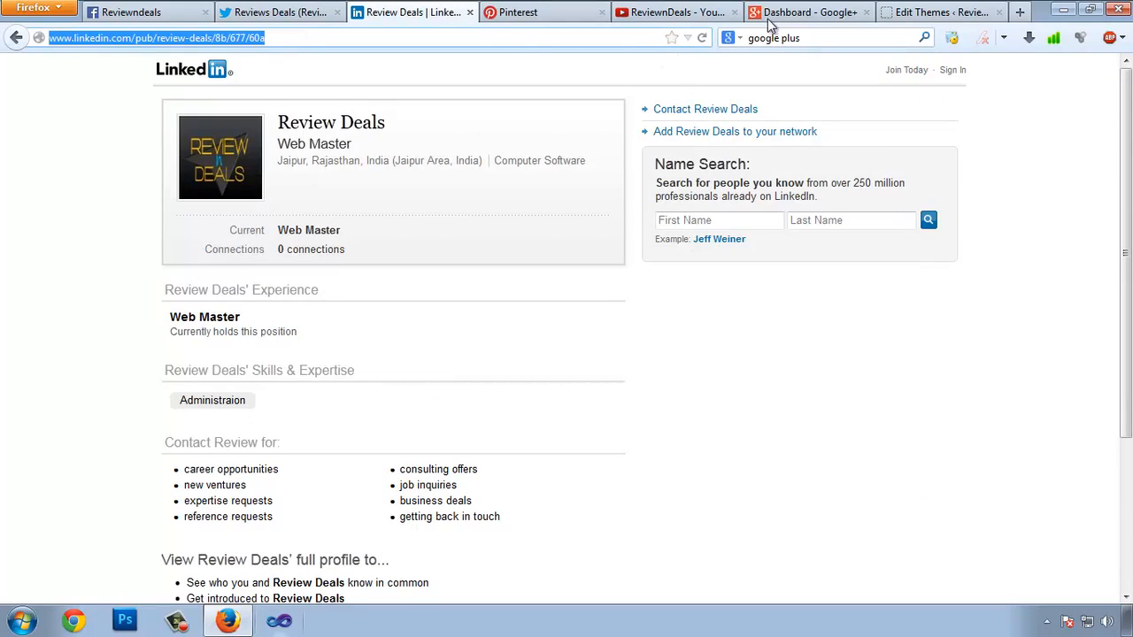
{"action": "left_click", "coordinate": [696, 12]}
{"action": "left_click", "coordinate": [483, 320]}
{"action": "key", "text": "ctrl+v"}
{"action": "left_click", "coordinate": [423, 398]}
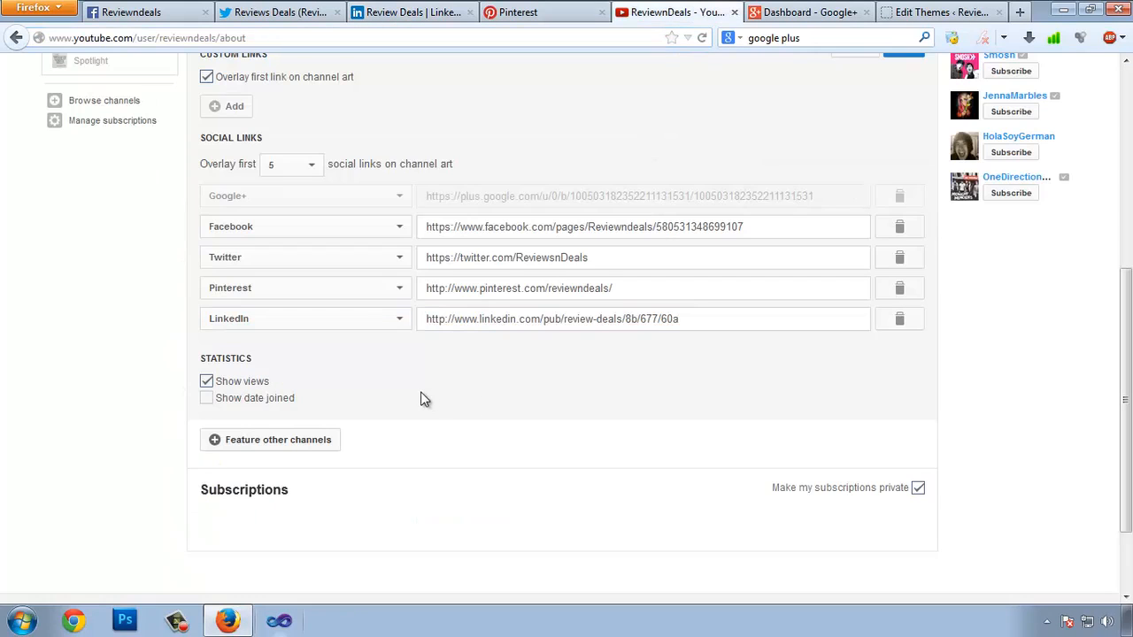
{"action": "scroll", "coordinate": [183, 412], "scroll_direction": "up", "scroll_amount": 2}
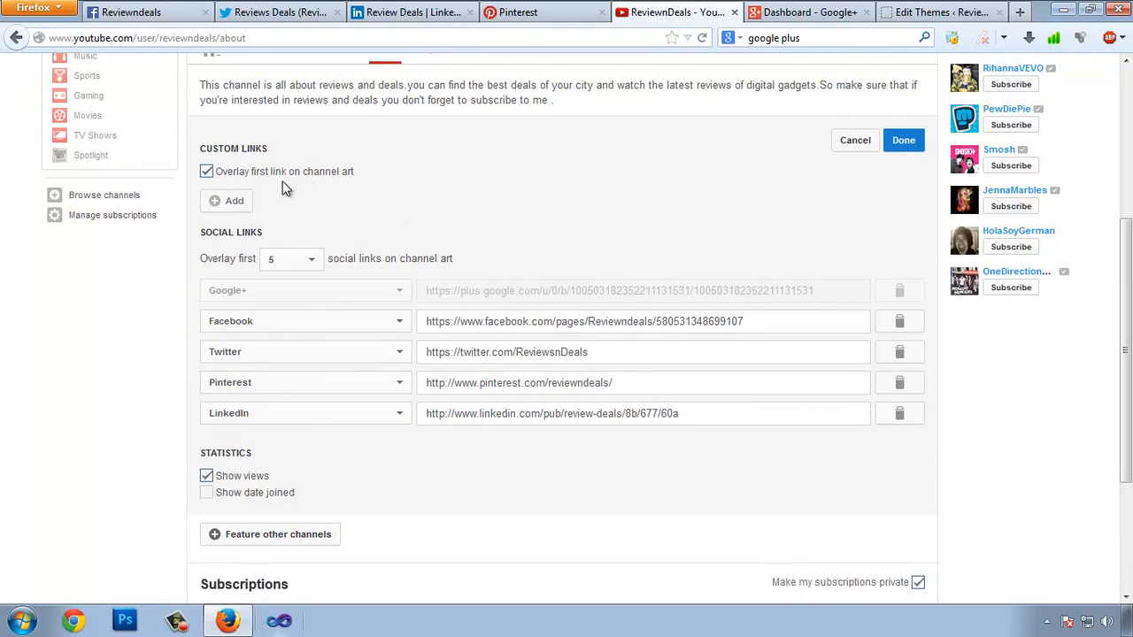
{"action": "left_click", "coordinate": [225, 201]}
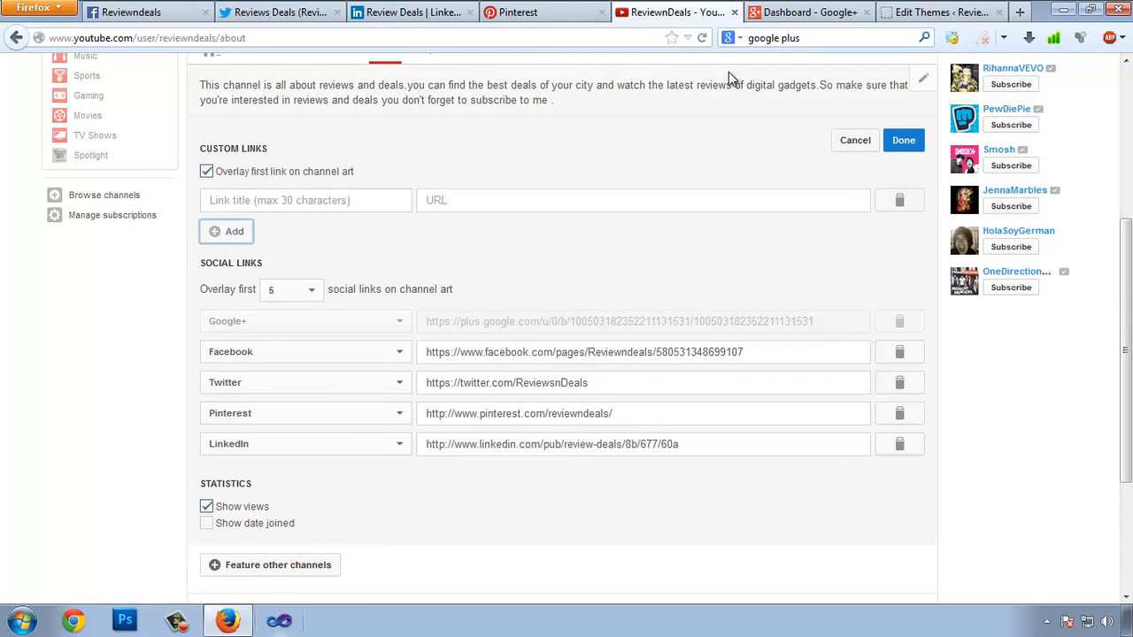
{"action": "left_click", "coordinate": [961, 16]}
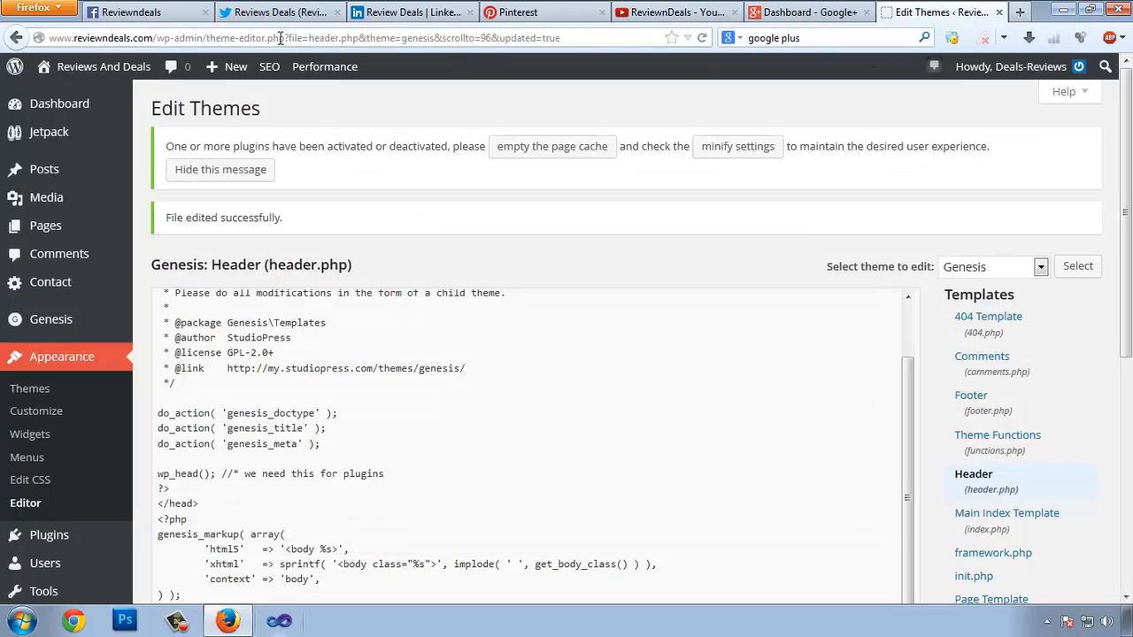
{"action": "left_click_drag", "start_coordinate": [152, 41], "coordinate": [2, 44]}
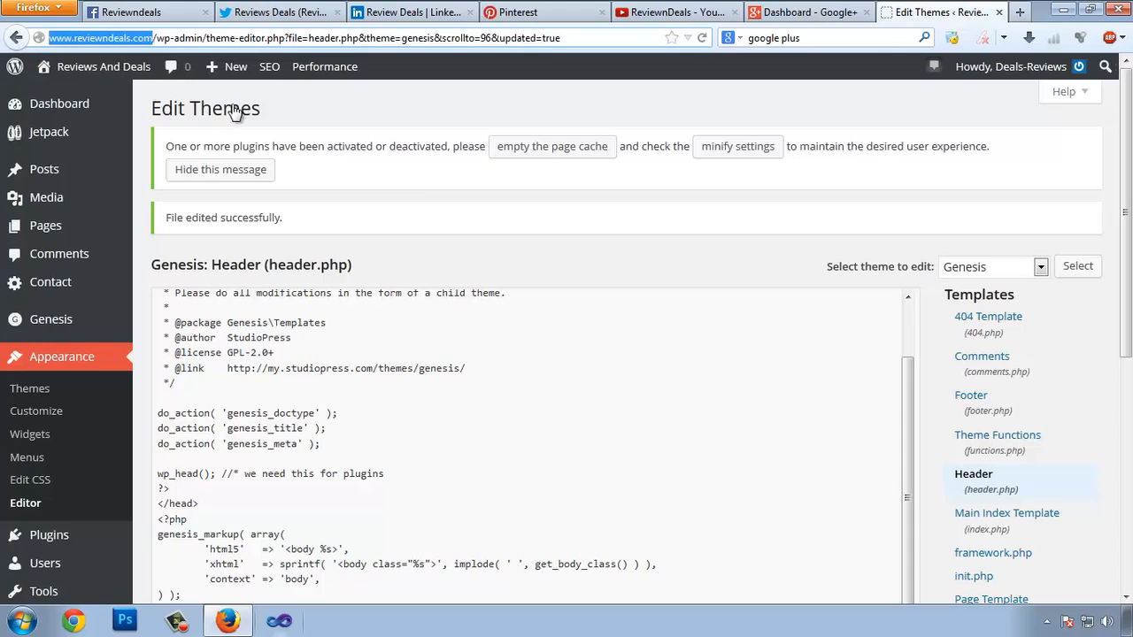
{"action": "left_click", "coordinate": [651, 16]}
{"action": "left_click", "coordinate": [505, 200]}
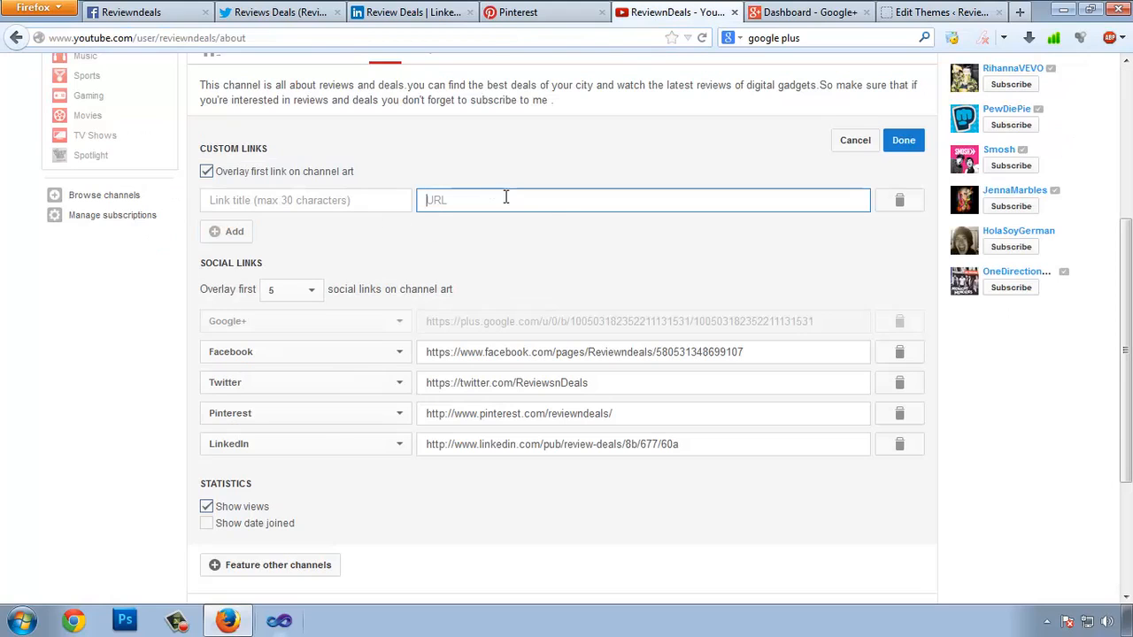
{"action": "key", "text": "ctrl+v"}
{"action": "left_click", "coordinate": [342, 198]}
{"action": "type", "text": "Rev"}
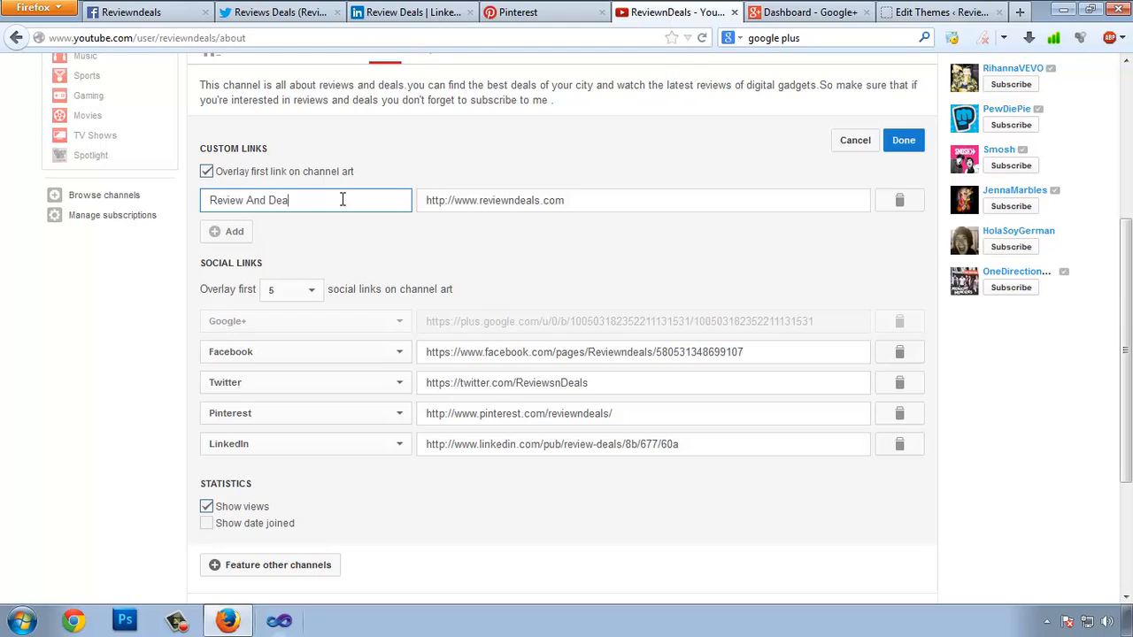
{"action": "key", "text": "ctrl+a"}
{"action": "key", "text": "BackSpace"}
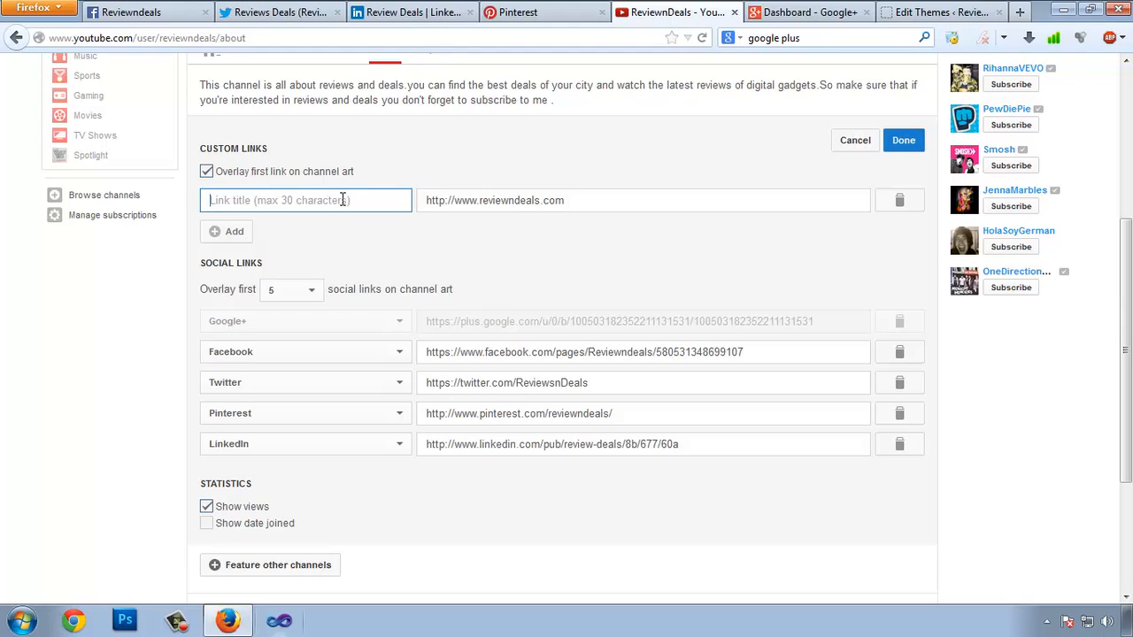
- Title the custom link ReviewnDeals.Com and save the channel's custom and social links
{"action": "type", "text": "Re"}
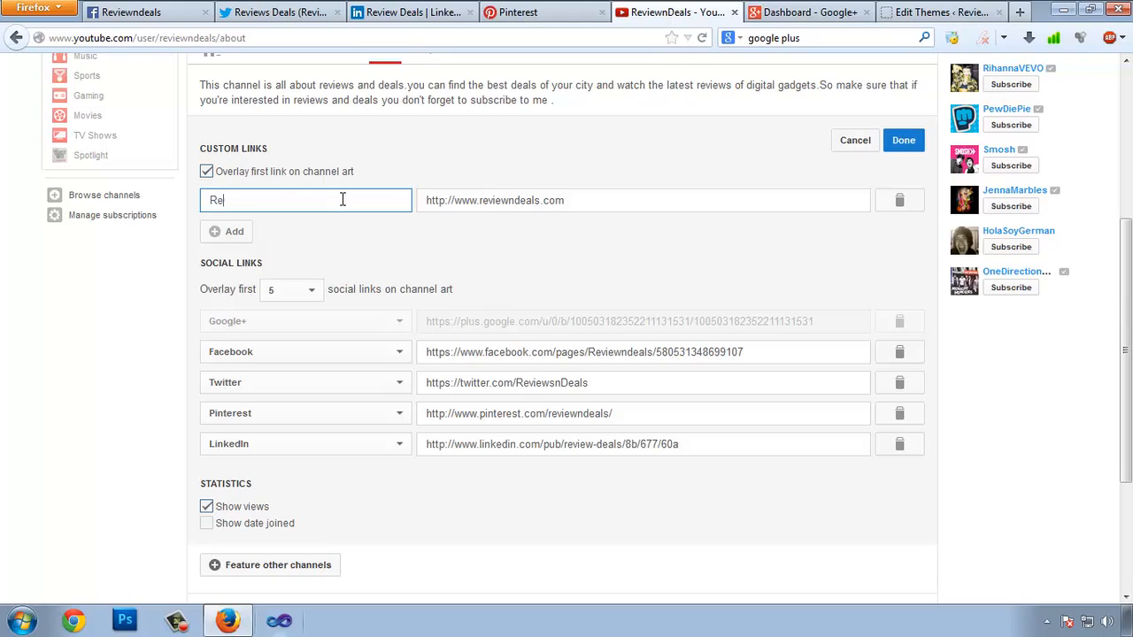
{"action": "type", "text": "viewnDeals.Com"}
{"action": "left_click", "coordinate": [903, 141]}
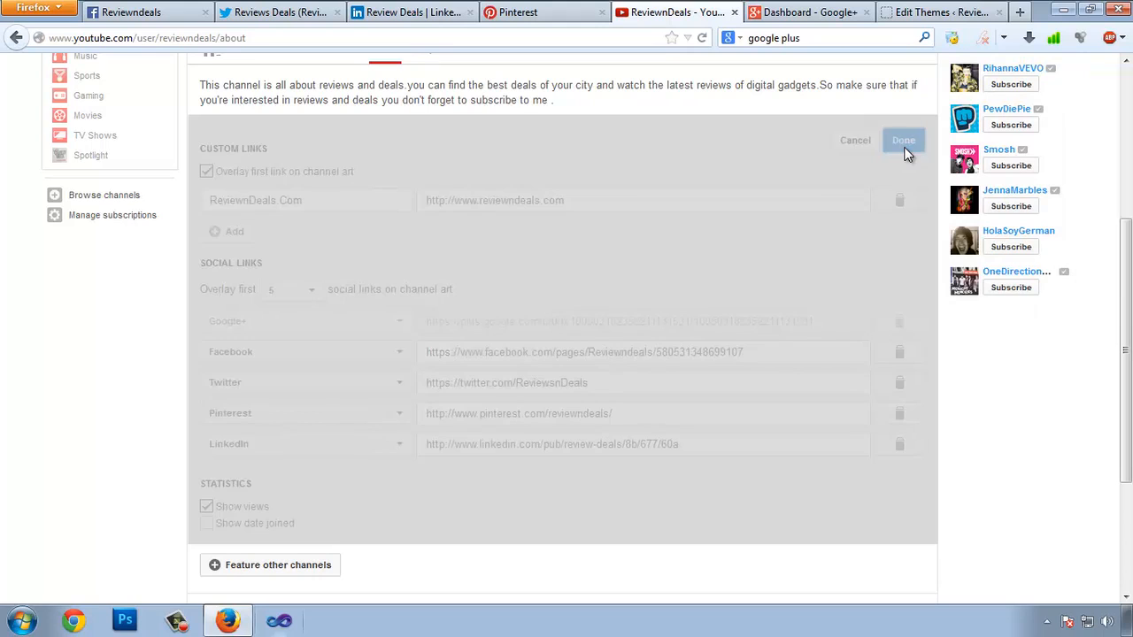
{"action": "scroll", "coordinate": [959, 440], "scroll_direction": "up", "scroll_amount": 5}
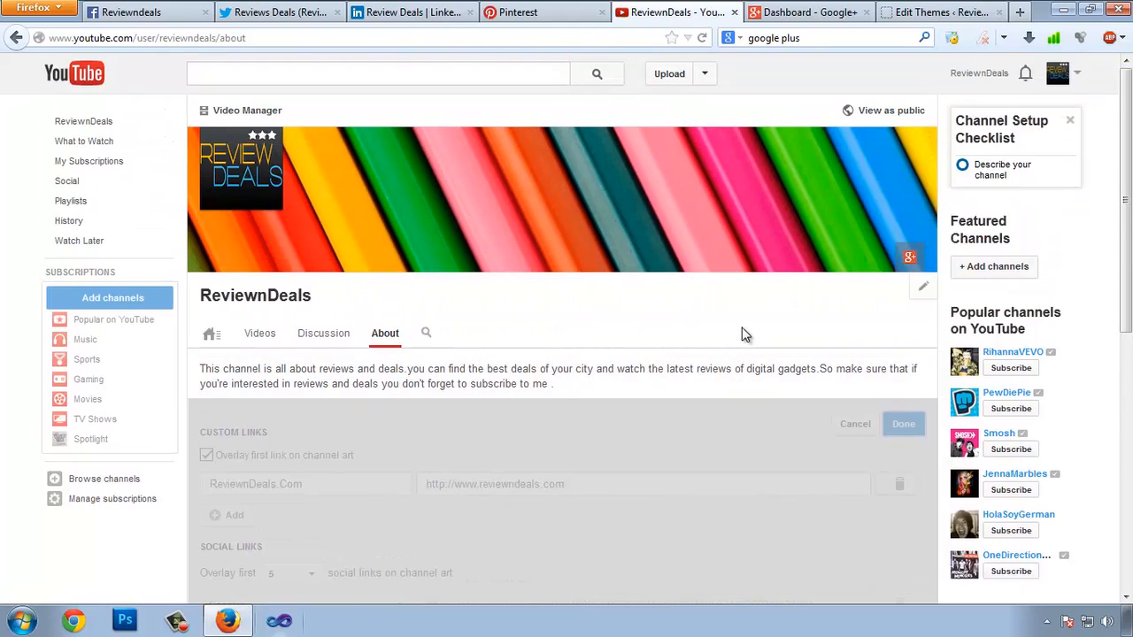
{"action": "scroll", "coordinate": [744, 333], "scroll_direction": "down", "scroll_amount": 2}
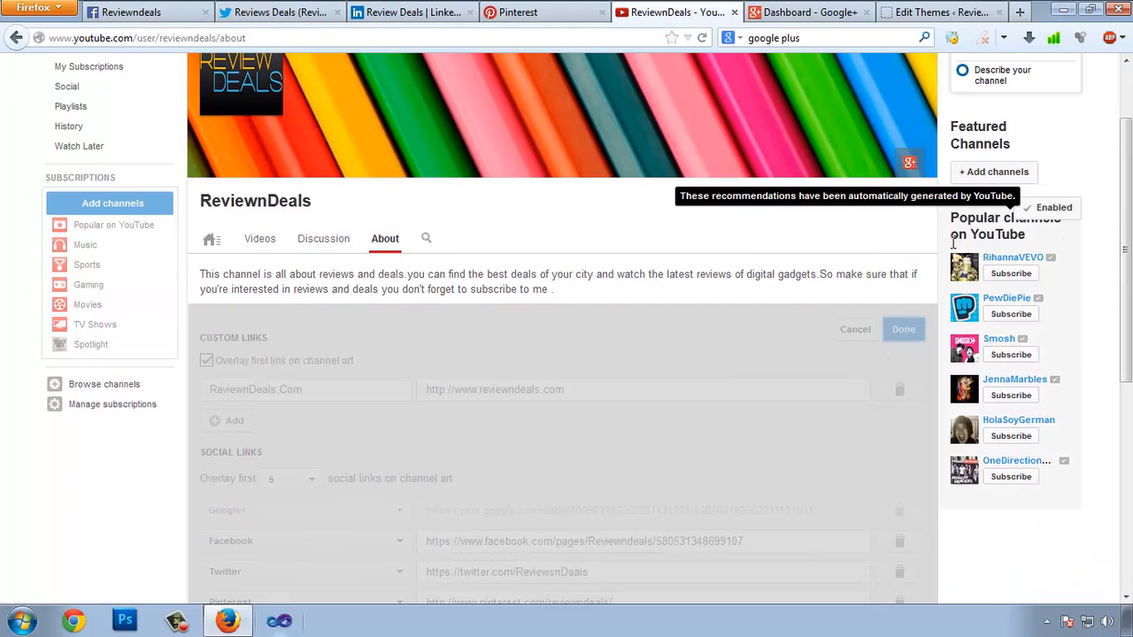
{"action": "scroll", "coordinate": [836, 343], "scroll_direction": "down", "scroll_amount": 6}
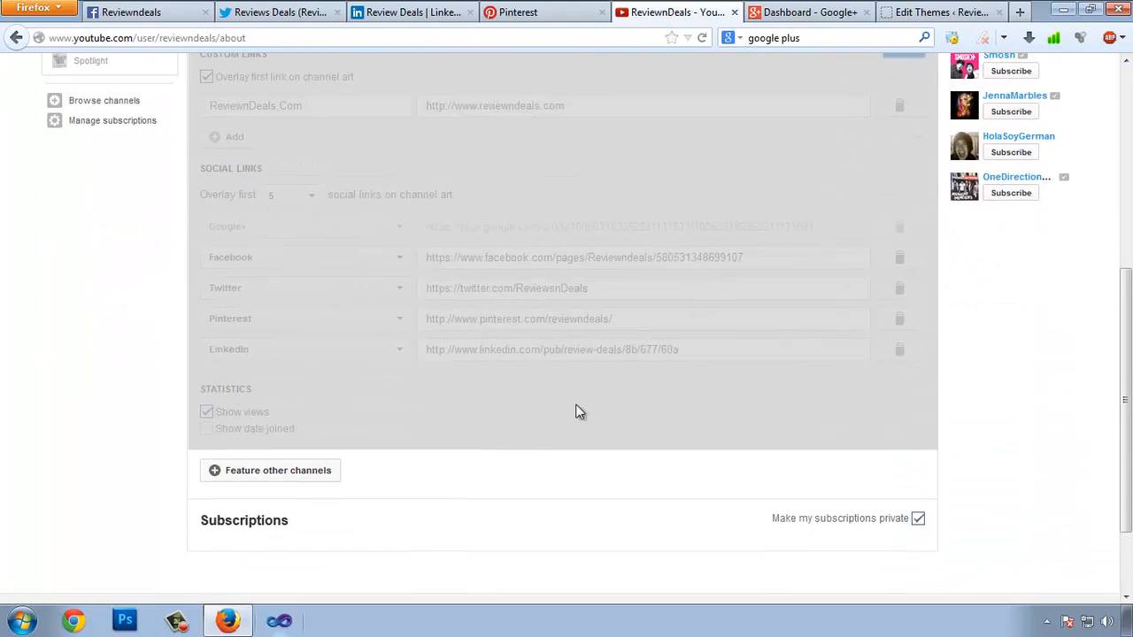
{"action": "scroll", "coordinate": [151, 324], "scroll_direction": "up", "scroll_amount": 4}
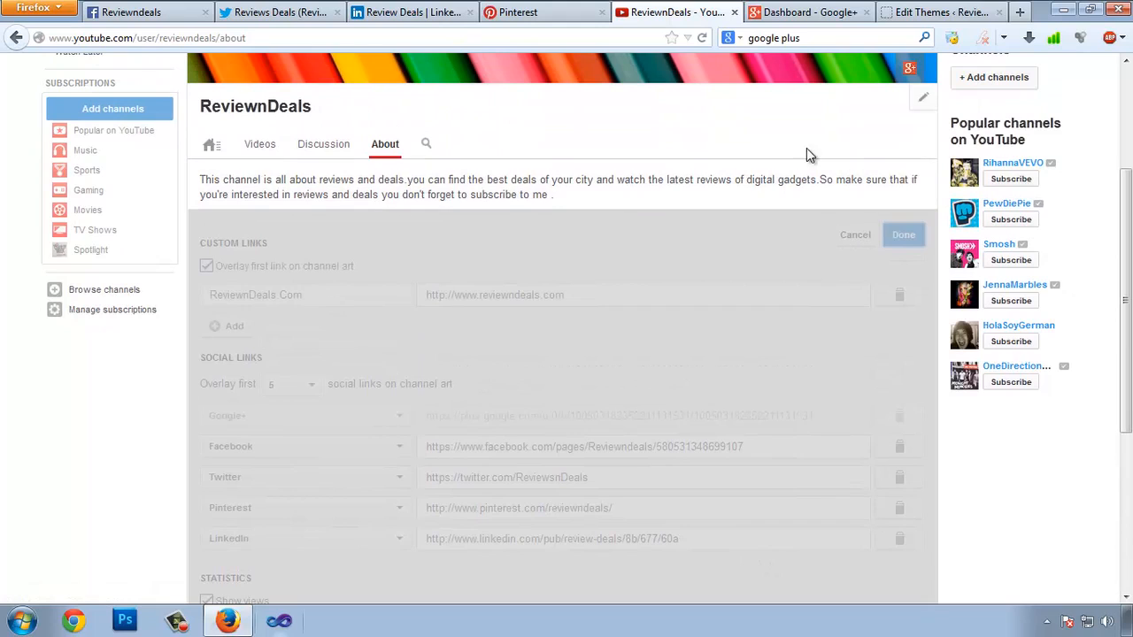
- Load google.com in a new tab to check the internet connection, and close the tab
{"action": "left_click", "coordinate": [1020, 10]}
{"action": "type", "text": "google.com/"}
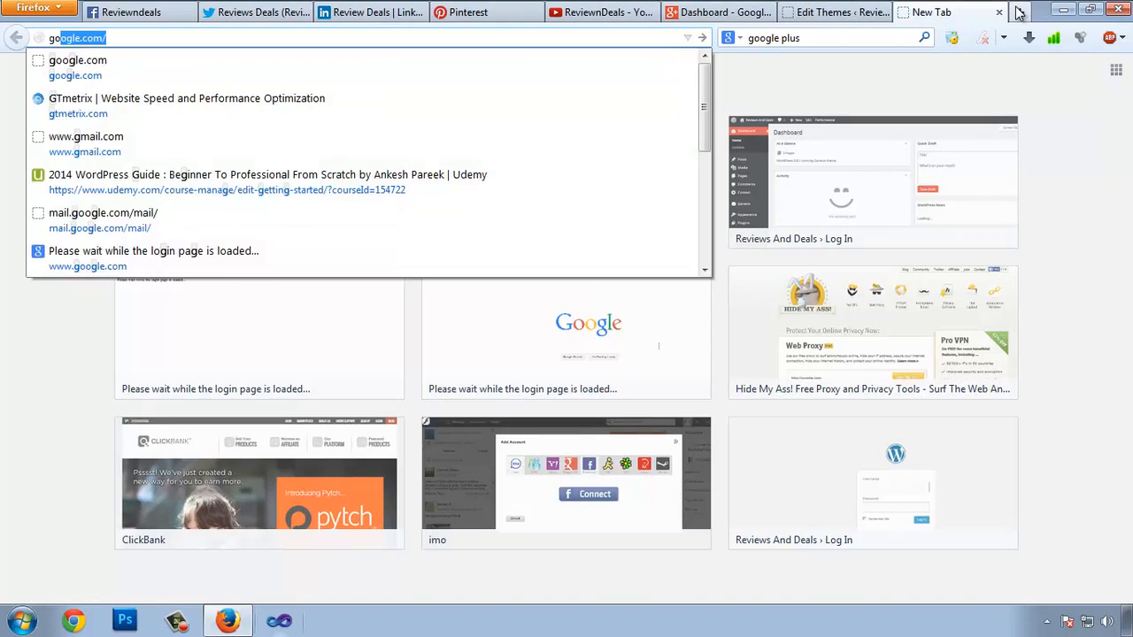
{"action": "key", "text": "Return"}
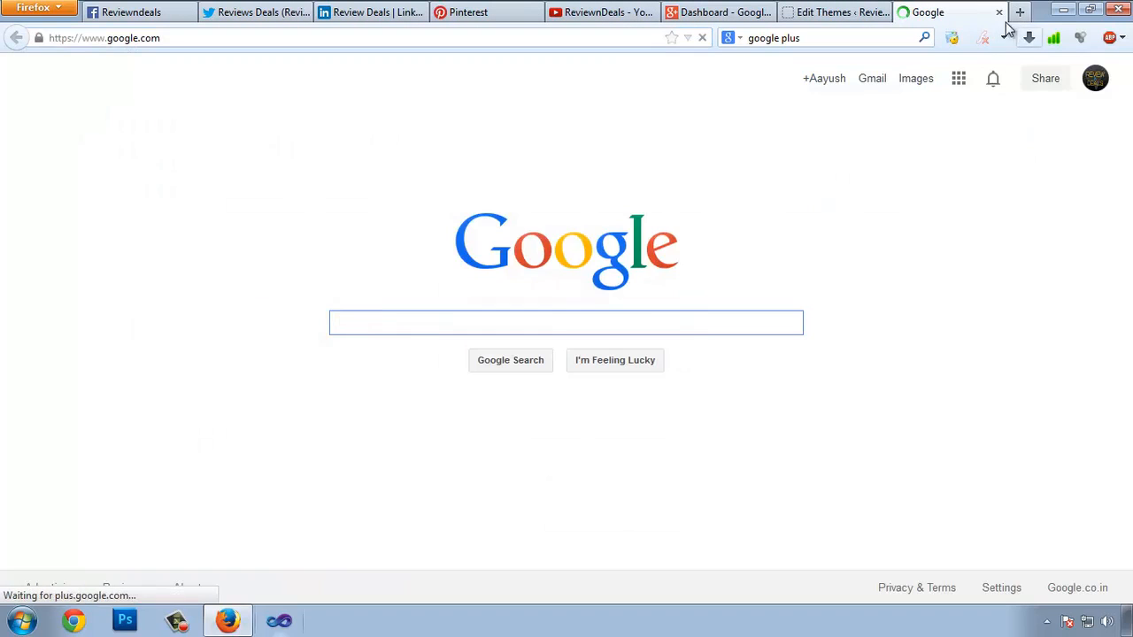
{"action": "left_click", "coordinate": [999, 11]}
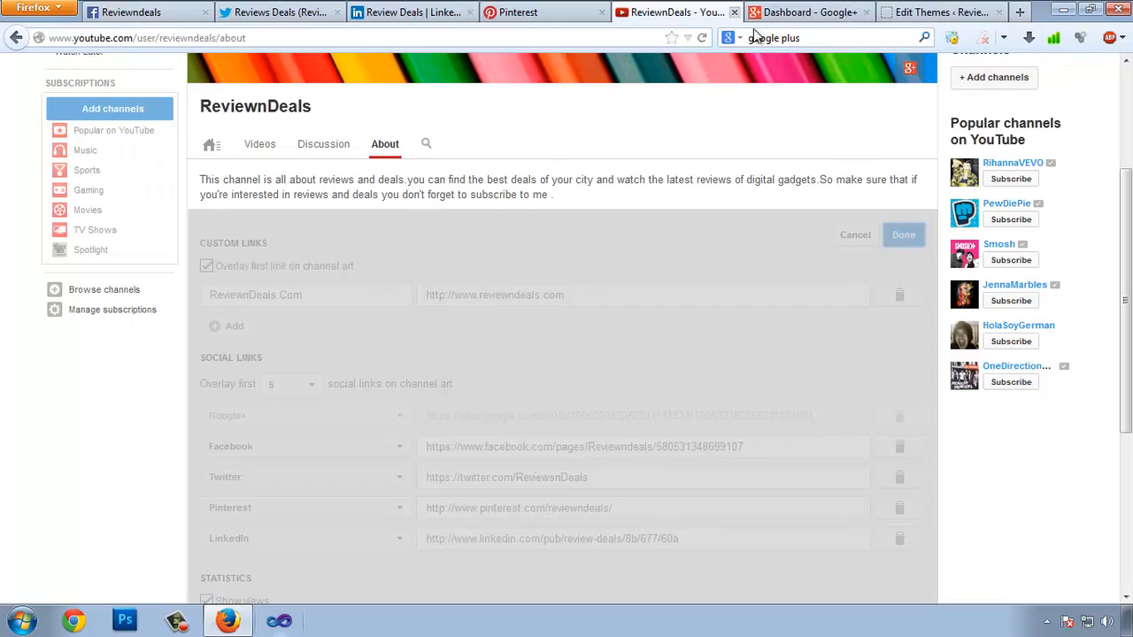
{"action": "scroll", "coordinate": [530, 343], "scroll_direction": "up", "scroll_amount": 3}
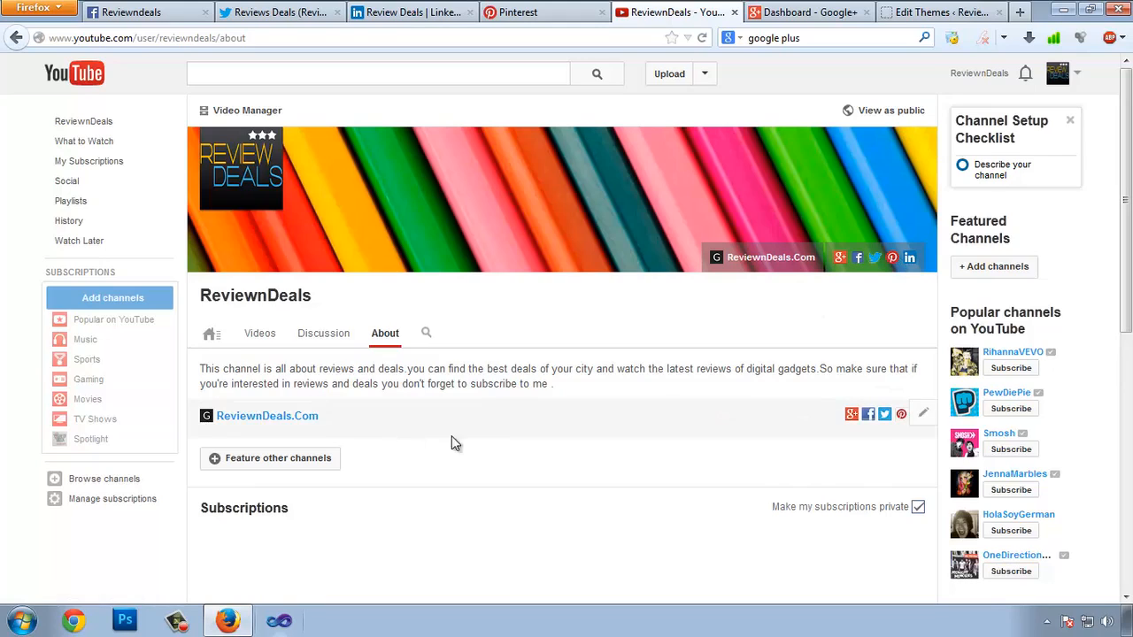
{"action": "scroll", "coordinate": [446, 463], "scroll_direction": "down", "scroll_amount": 2}
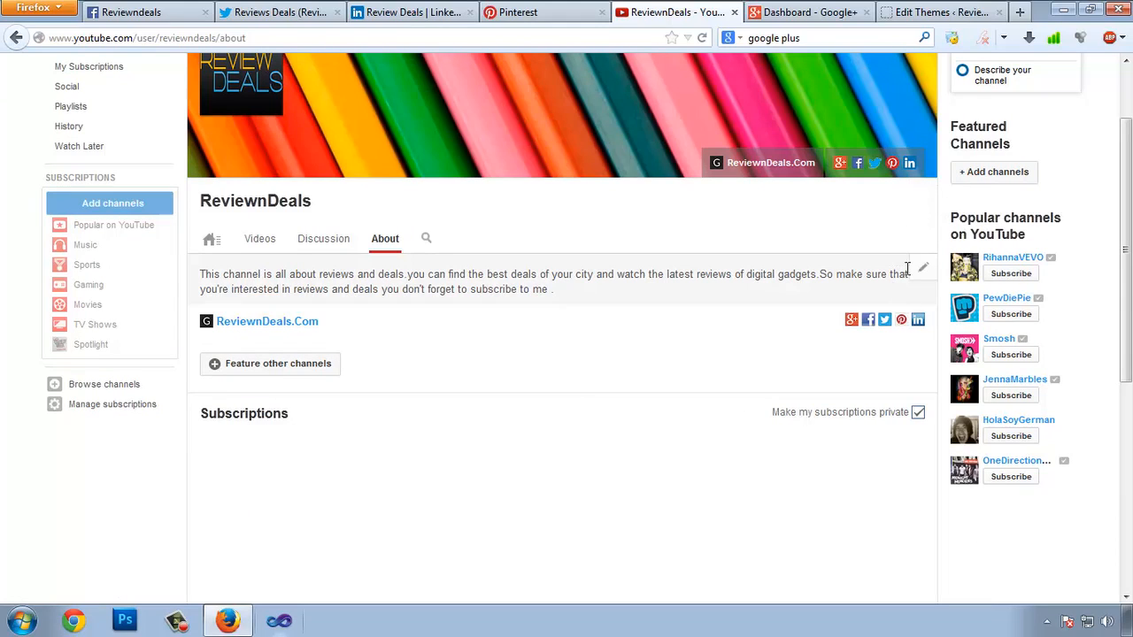
{"action": "left_click", "coordinate": [292, 370]}
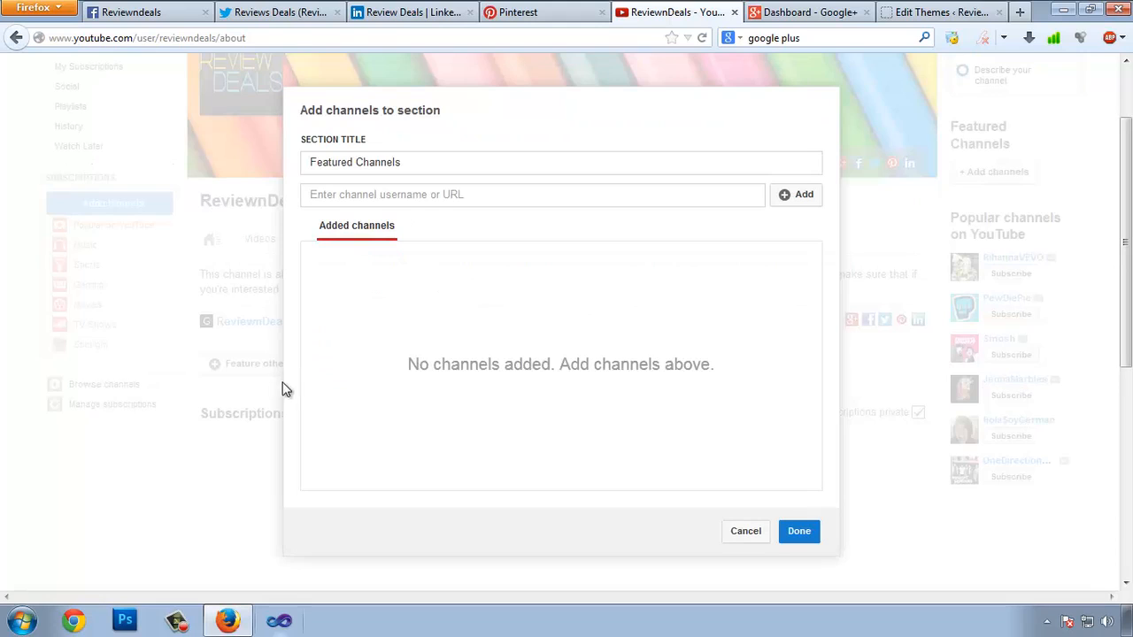
{"action": "left_click", "coordinate": [746, 533]}
{"action": "scroll", "coordinate": [372, 394], "scroll_direction": "down", "scroll_amount": 2}
{"action": "scroll", "coordinate": [432, 419], "scroll_direction": "up", "scroll_amount": 4}
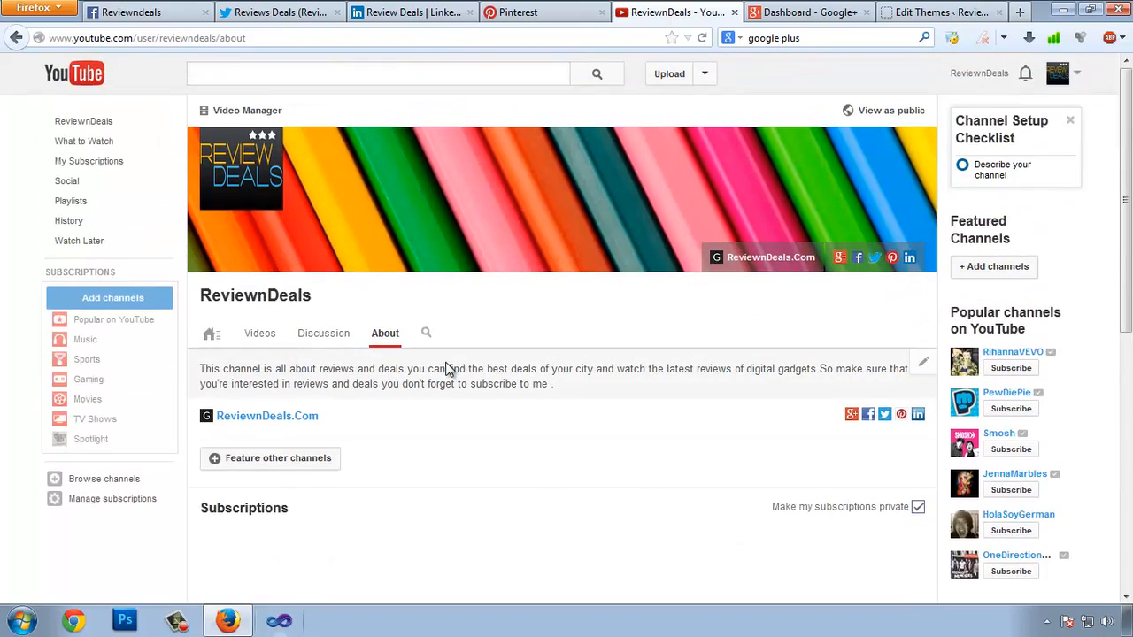
{"action": "left_click", "coordinate": [810, 11]}
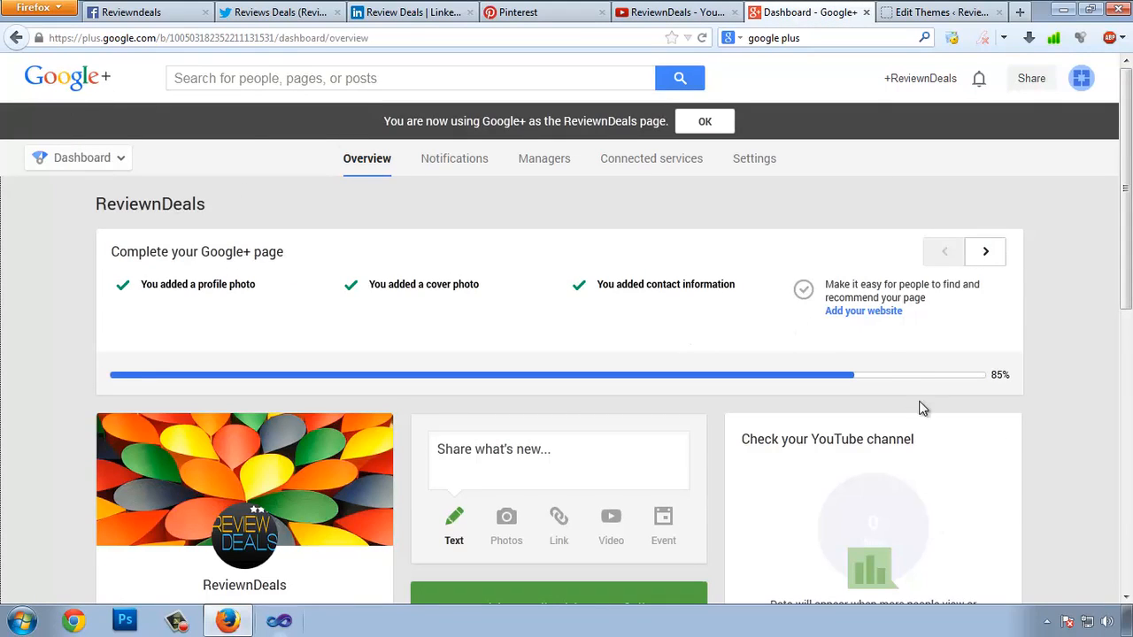
{"action": "left_click", "coordinate": [857, 314]}
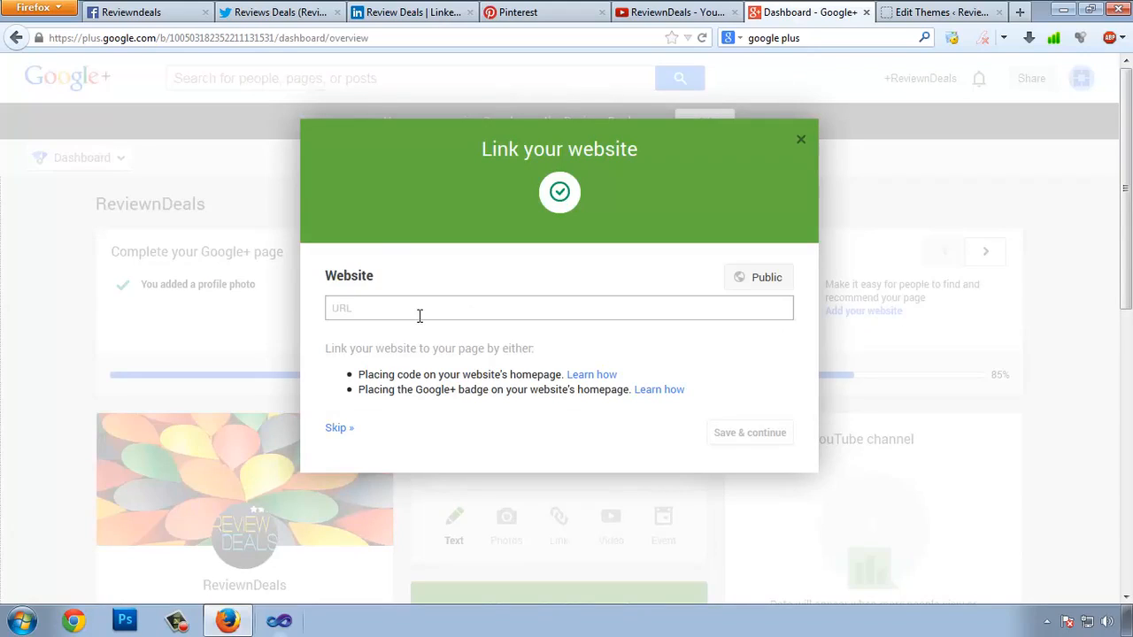
{"action": "type", "text": "http://www.reviewndeals.com"}
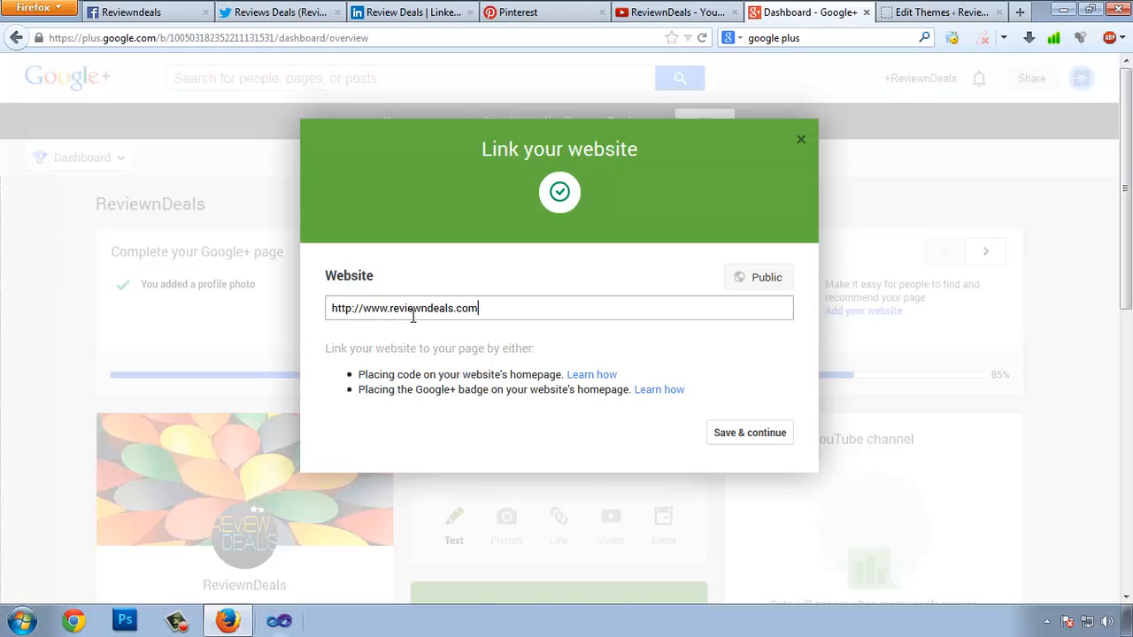
{"action": "left_click", "coordinate": [735, 433]}
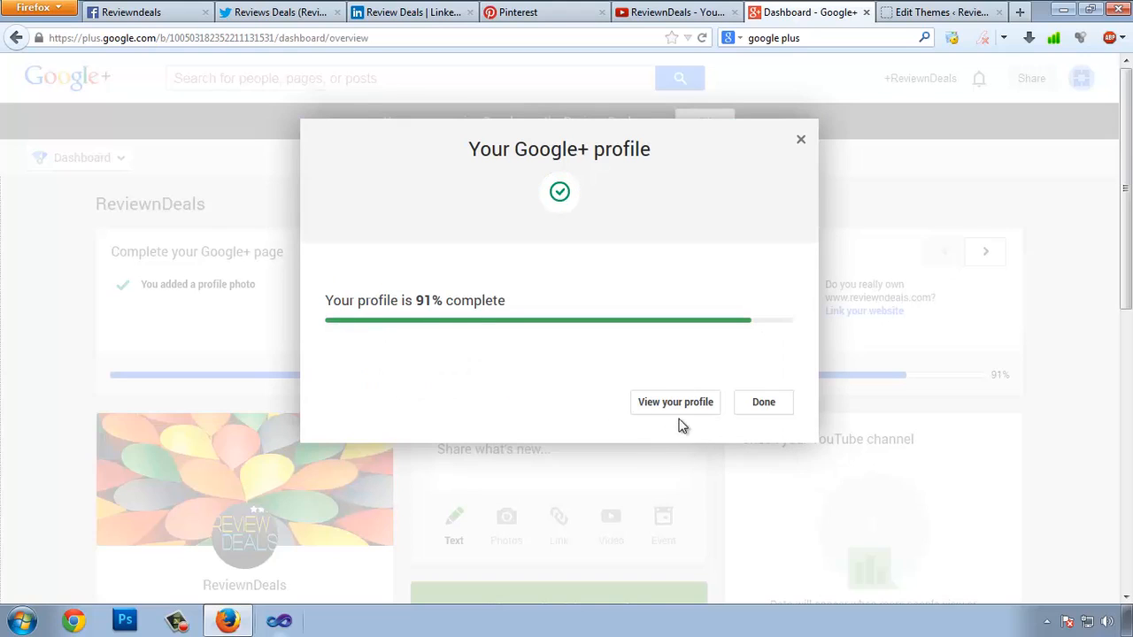
{"action": "left_click", "coordinate": [763, 404]}
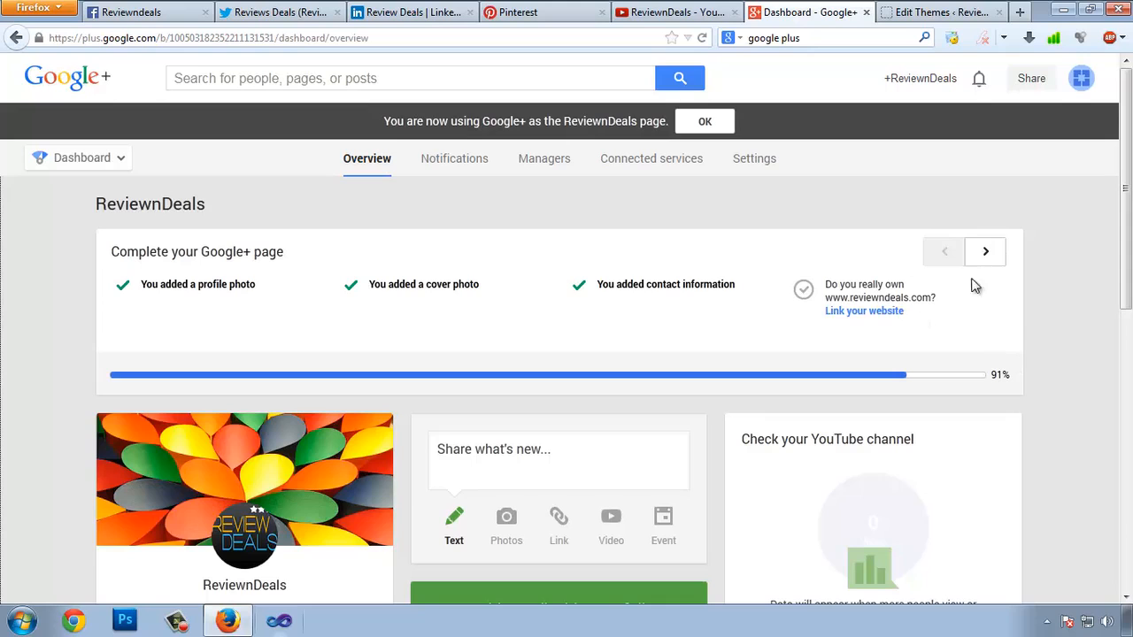
- Open the website linking instructions for the Google+ page and copy only the page's web address from the publisher code
{"action": "left_click", "coordinate": [987, 255]}
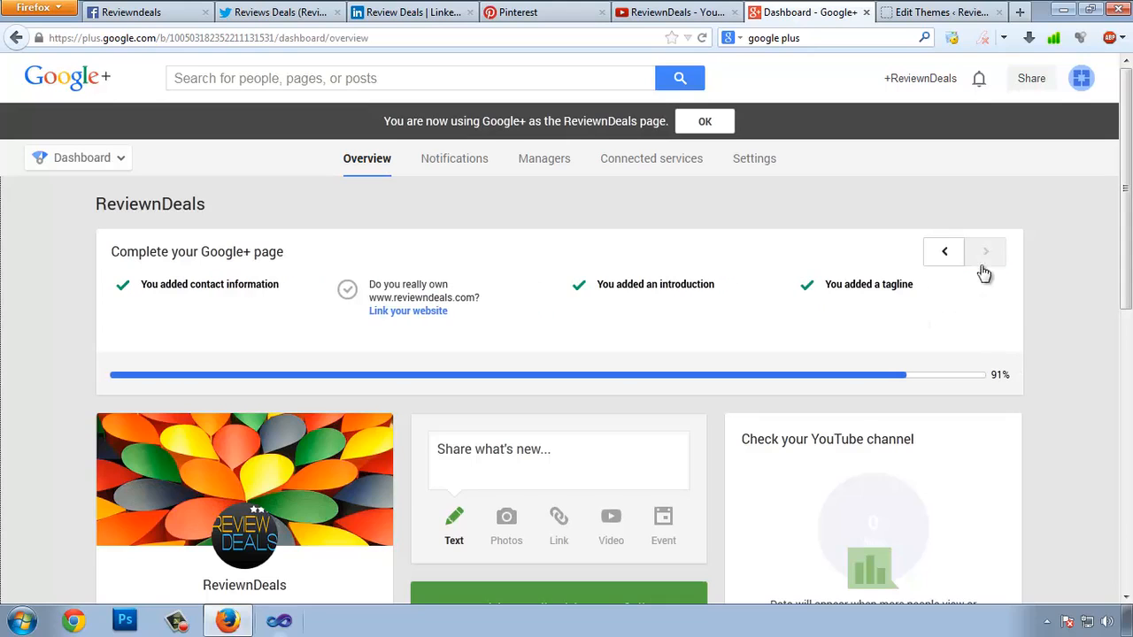
{"action": "left_click", "coordinate": [411, 312]}
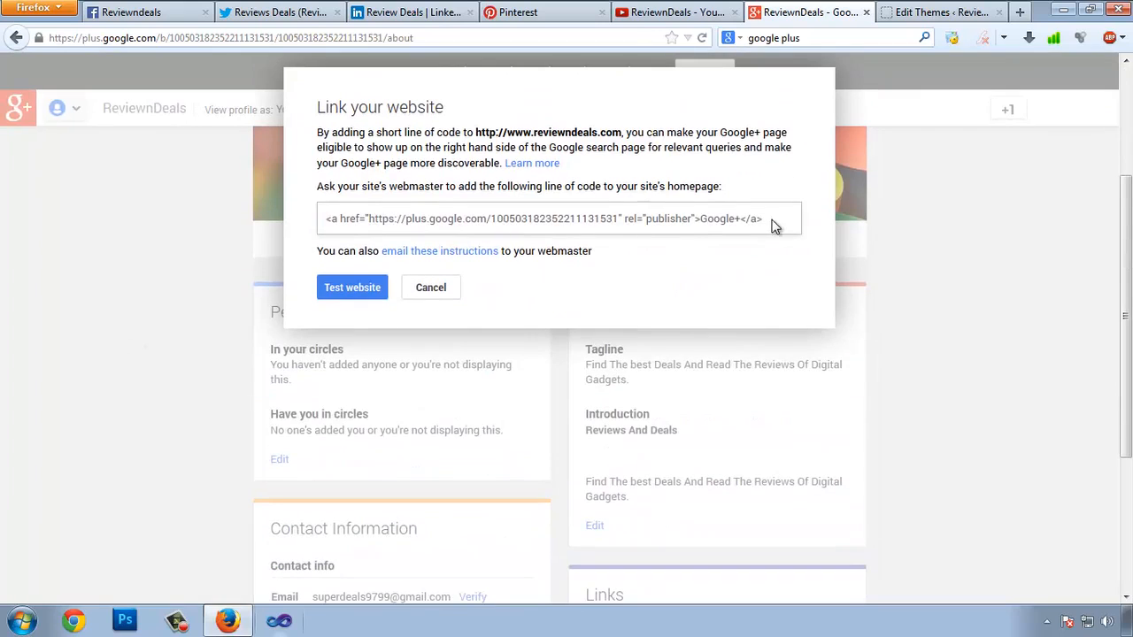
{"action": "left_click_drag", "start_coordinate": [772, 227], "coordinate": [700, 225]}
{"action": "left_click", "coordinate": [635, 224]}
{"action": "left_click_drag", "start_coordinate": [370, 225], "coordinate": [619, 223]}
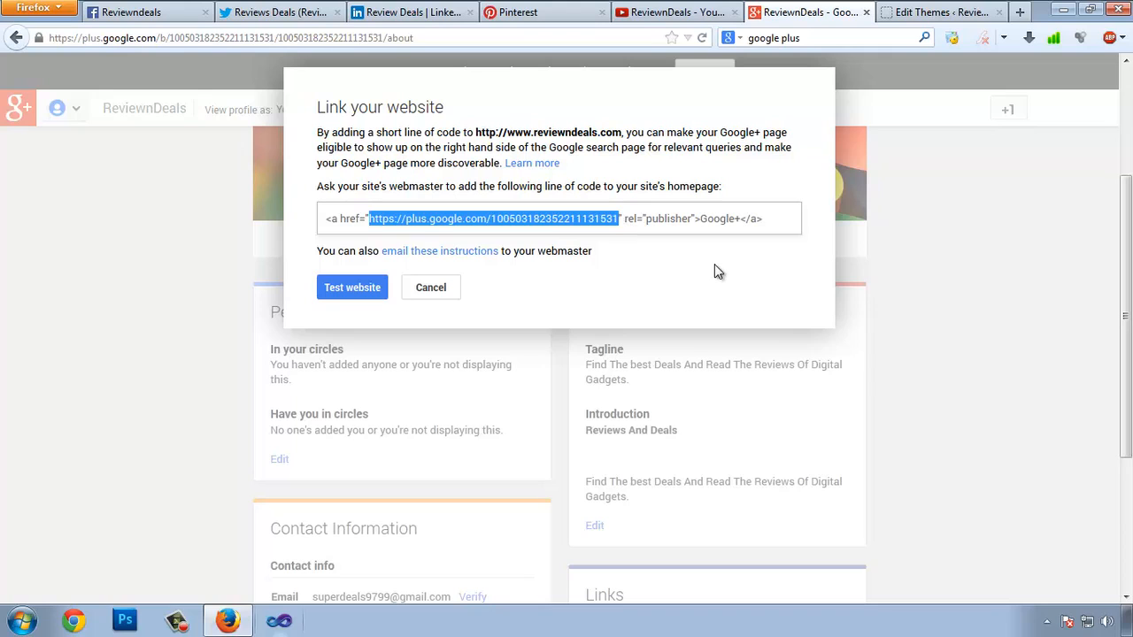
- Switch to the WordPress admin and open the Yoast SEO plugin's social settings
{"action": "left_click", "coordinate": [940, 11]}
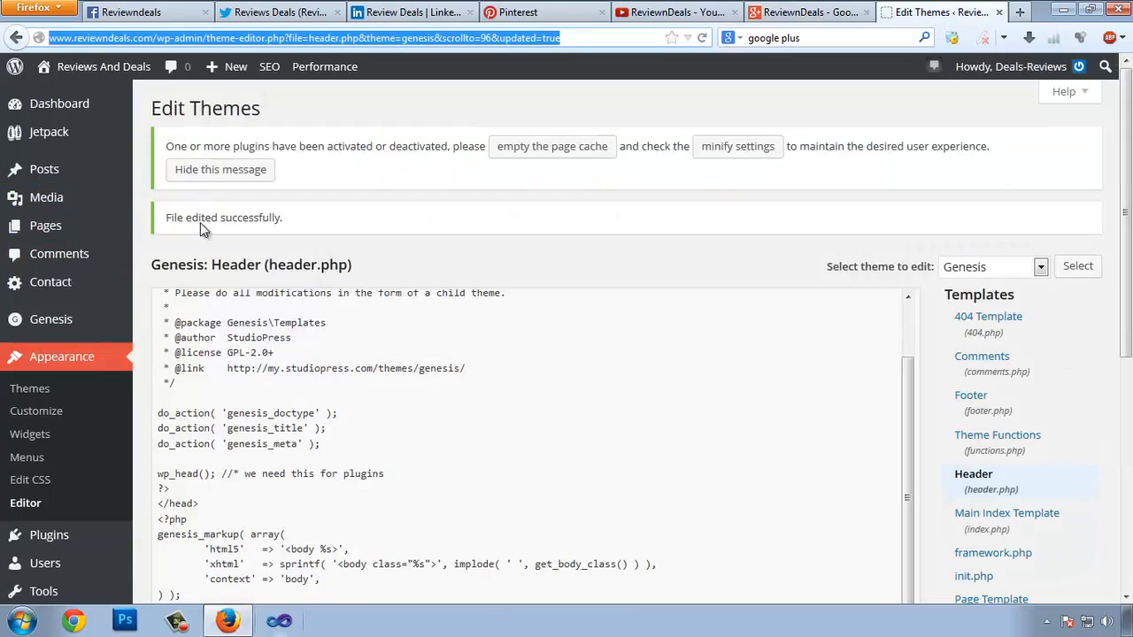
{"action": "scroll", "coordinate": [67, 387], "scroll_direction": "down", "scroll_amount": 2}
{"action": "scroll", "coordinate": [66, 388], "scroll_direction": "down", "scroll_amount": 2}
{"action": "mouse_move", "coordinate": [118, 403]}
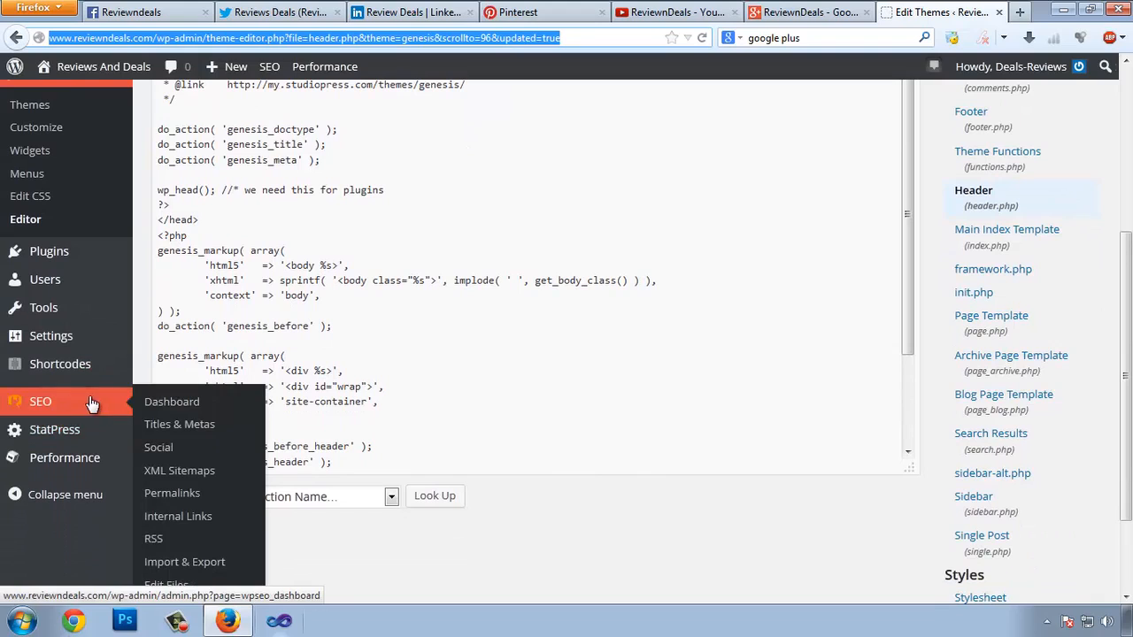
{"action": "scroll", "coordinate": [150, 412], "scroll_direction": "down", "scroll_amount": 2}
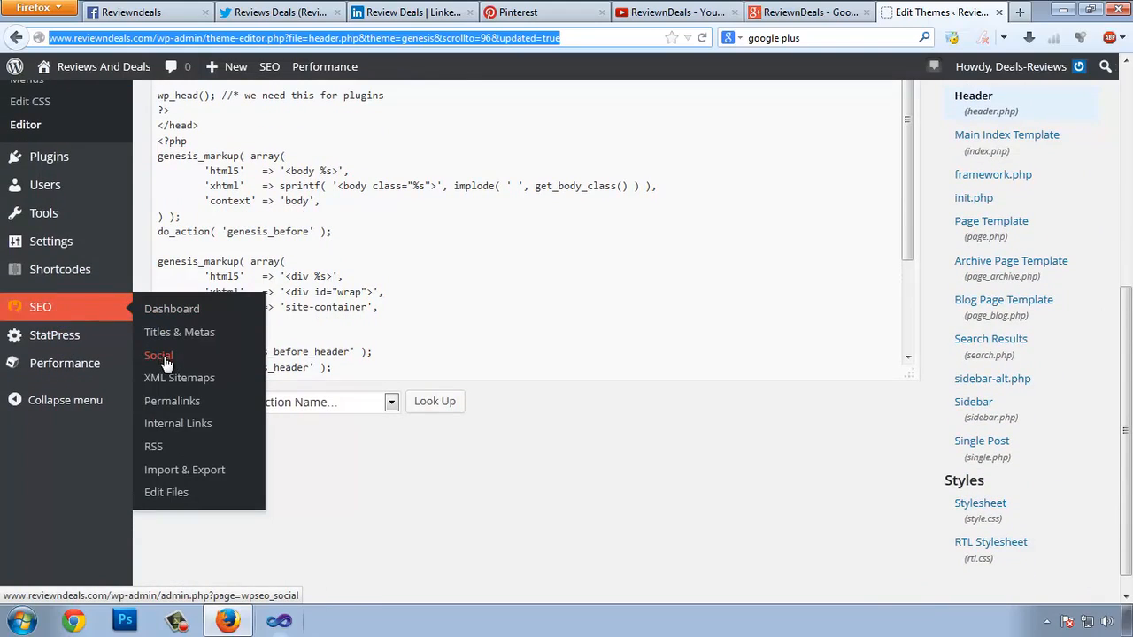
{"action": "left_click", "coordinate": [163, 363]}
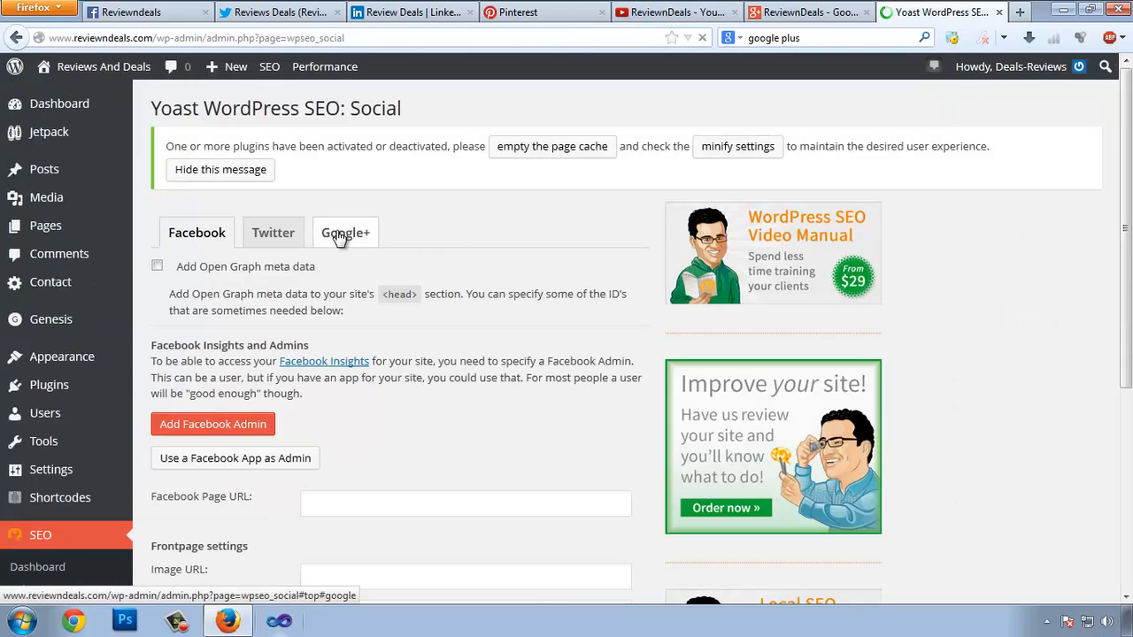
- Replace the Google Publisher Page address in the Google+ settings with the copied page address and save the changes
{"action": "left_click", "coordinate": [345, 233]}
{"action": "left_click", "coordinate": [417, 394]}
{"action": "key", "text": "ctrl+a"}
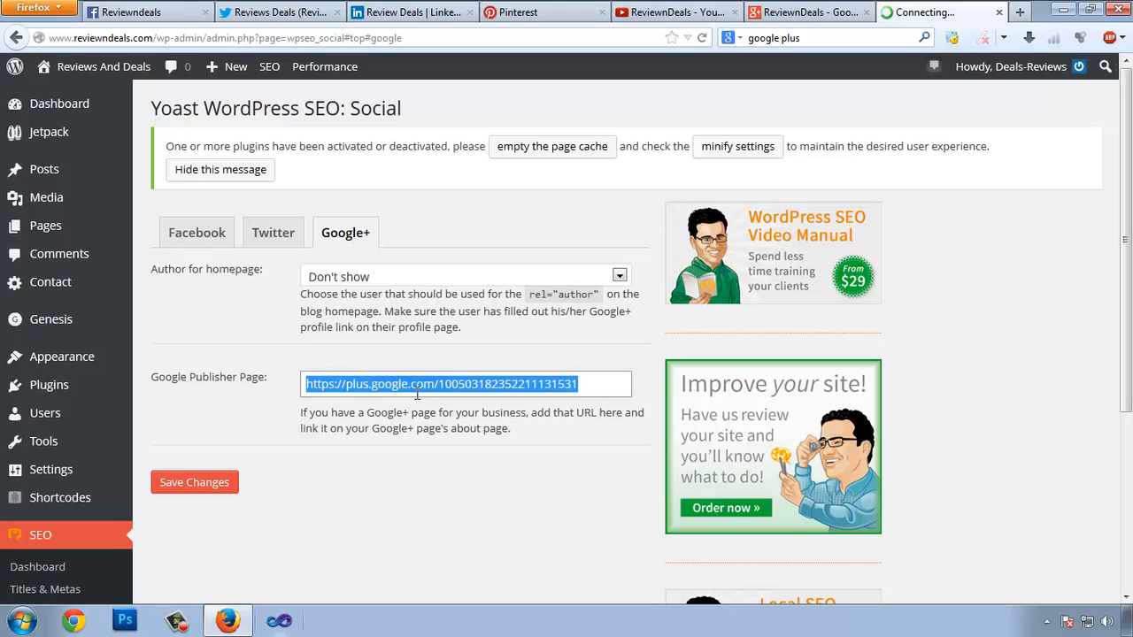
{"action": "key", "text": "ctrl+v"}
{"action": "left_click", "coordinate": [230, 482]}
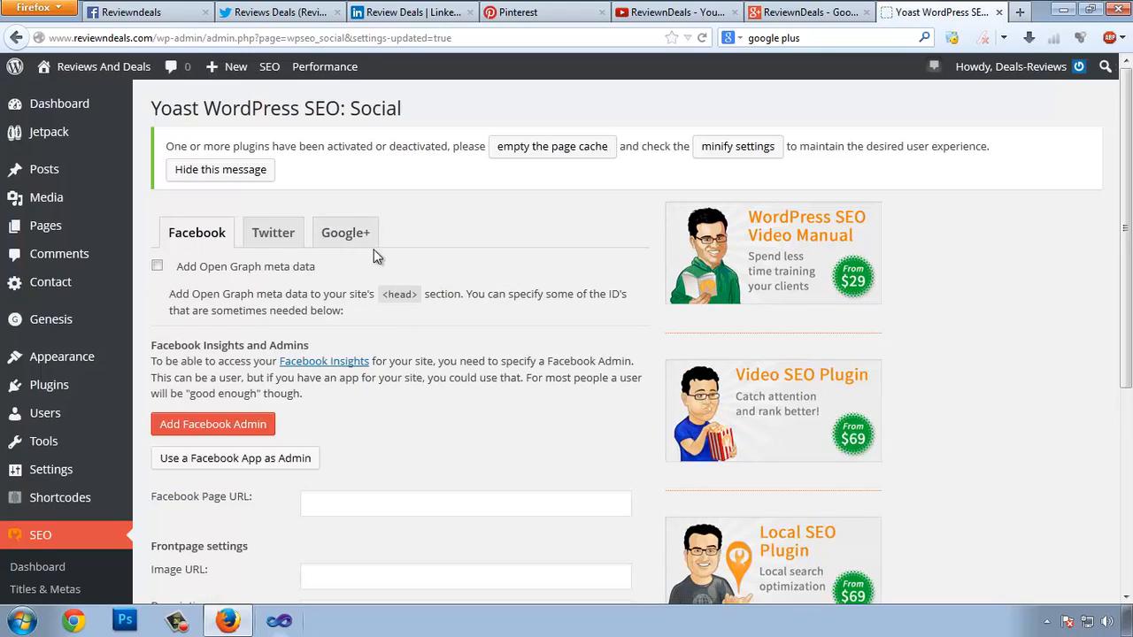
- Set the Google+ author for the homepage to Deals-Reviews and save the changes
{"action": "left_click", "coordinate": [373, 235]}
{"action": "left_click", "coordinate": [457, 279]}
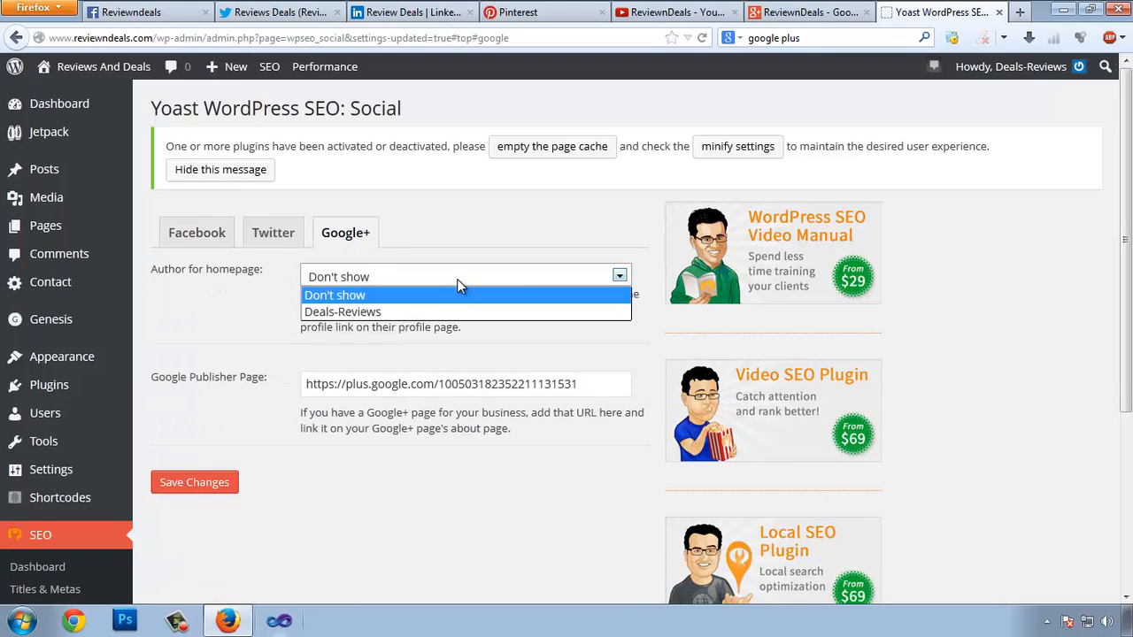
{"action": "left_click", "coordinate": [394, 311]}
{"action": "left_click", "coordinate": [191, 481]}
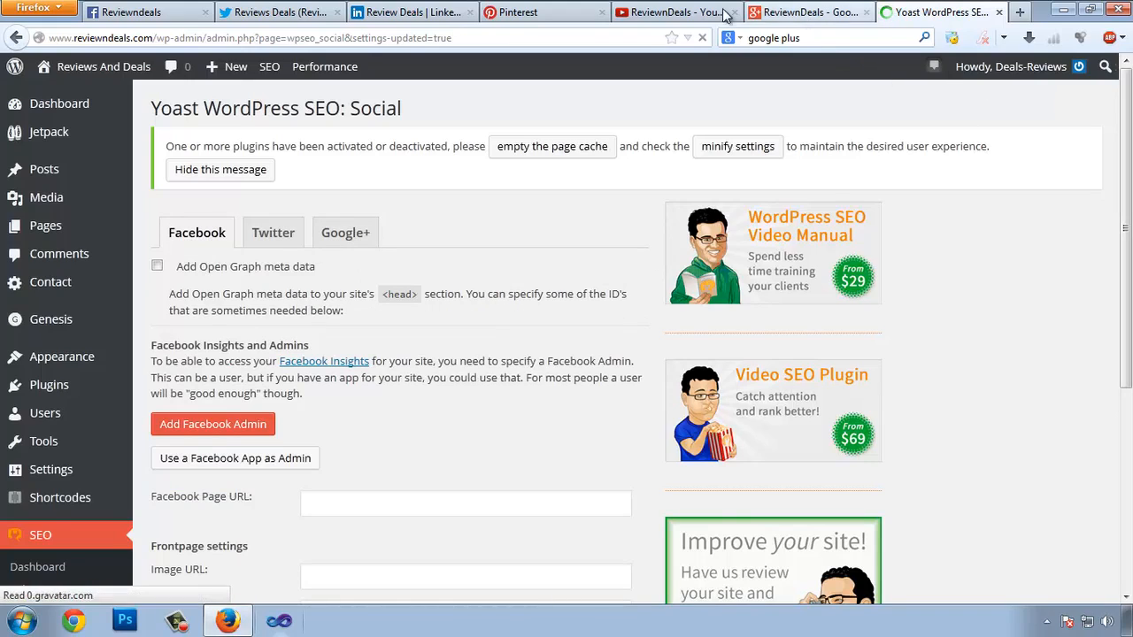
- Return to the Google+ page's website linking instructions, test the website link, and finish the dialog
{"action": "left_click", "coordinate": [772, 12]}
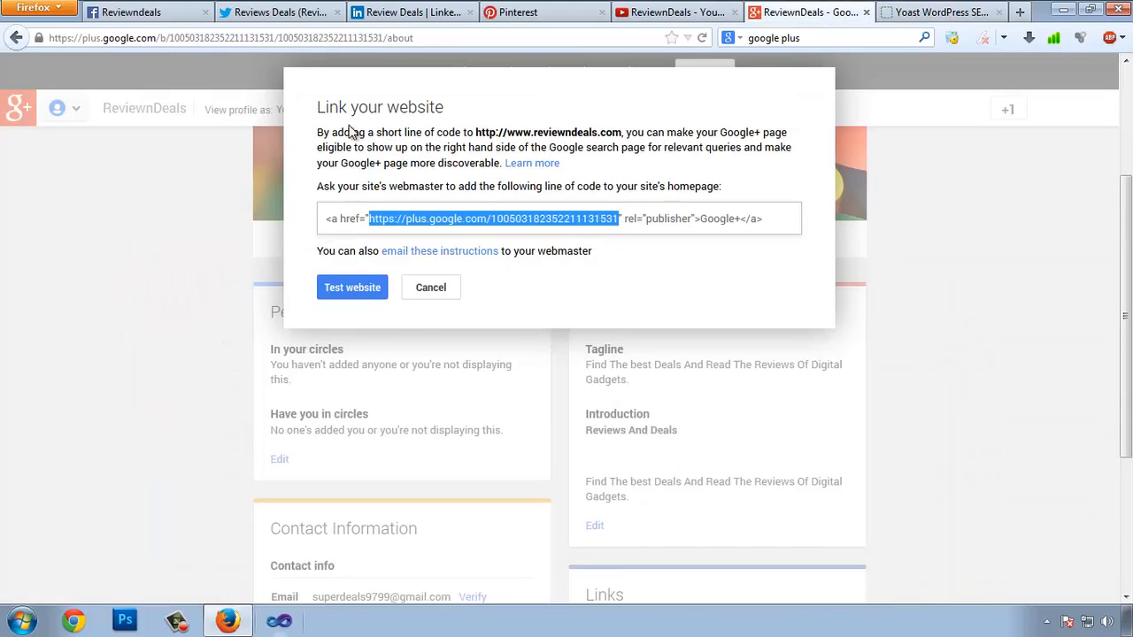
{"action": "left_click", "coordinate": [376, 248]}
{"action": "left_click", "coordinate": [358, 284]}
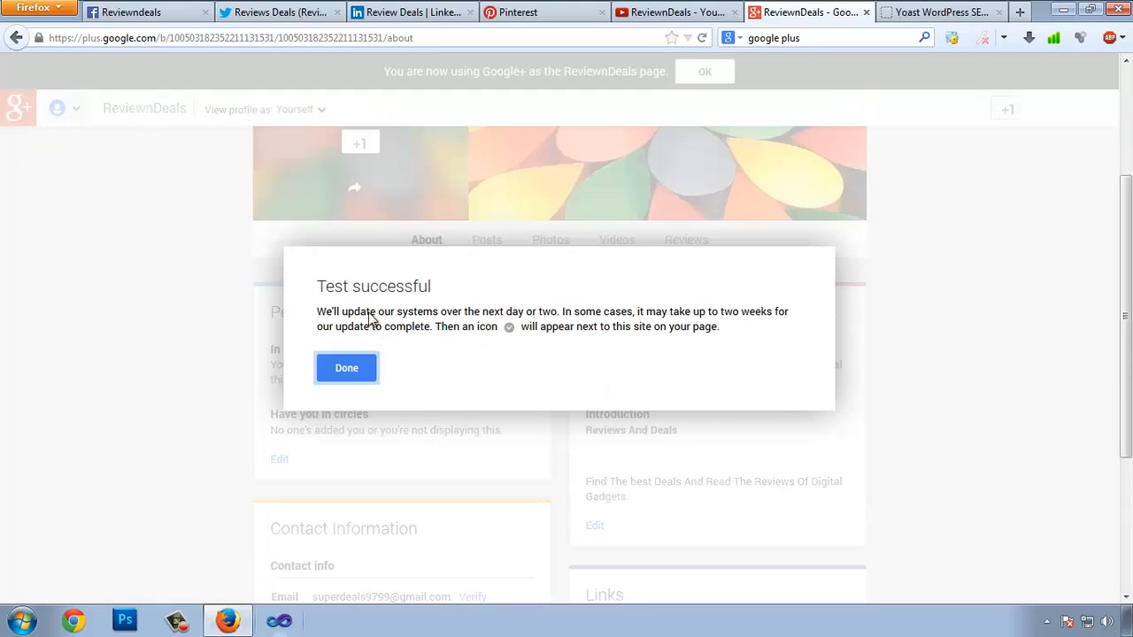
{"action": "left_click", "coordinate": [346, 369]}
- Compare the website link on the Google+ page with the Pinterest profile's, reload the Google+ page, and examine its Links section
{"action": "scroll", "coordinate": [437, 346], "scroll_direction": "up", "scroll_amount": 3}
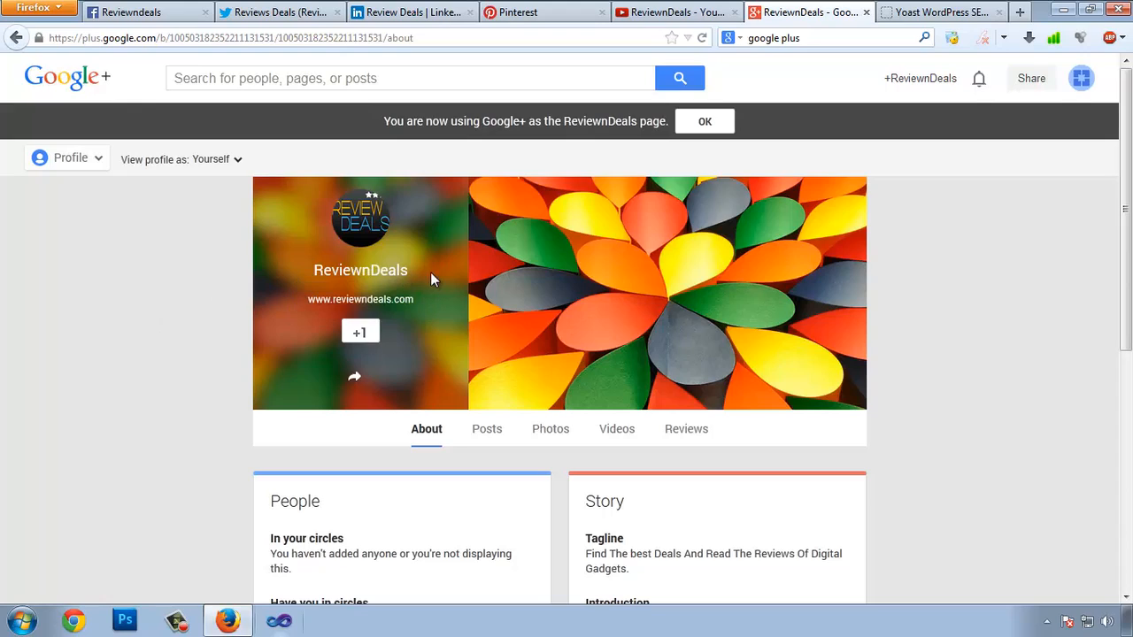
{"action": "left_click", "coordinate": [518, 12]}
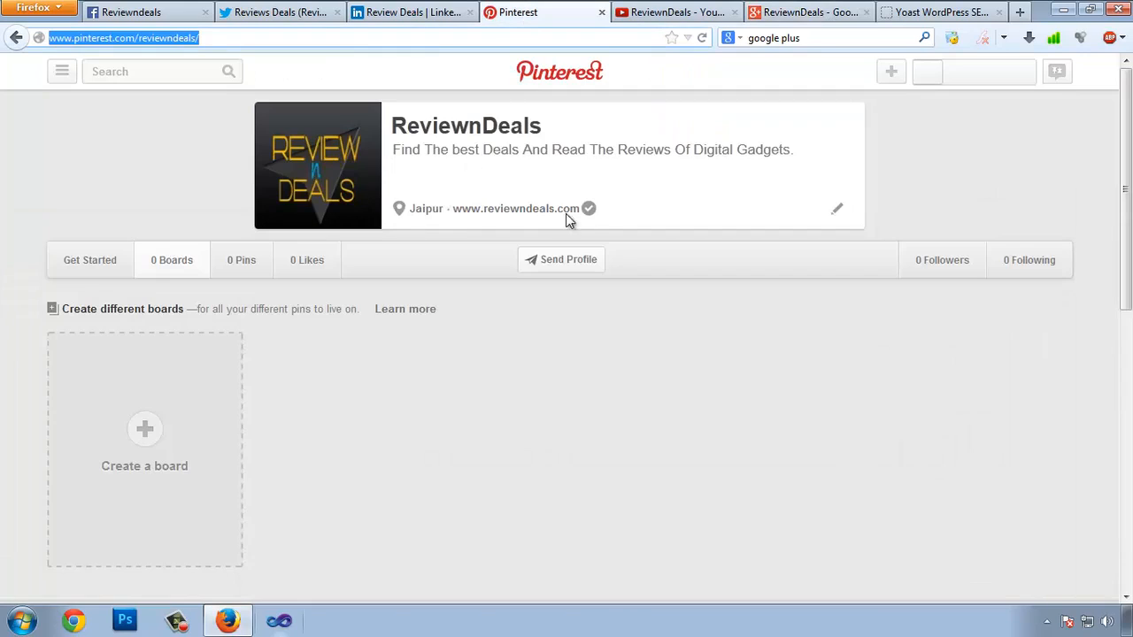
{"action": "left_click", "coordinate": [812, 12]}
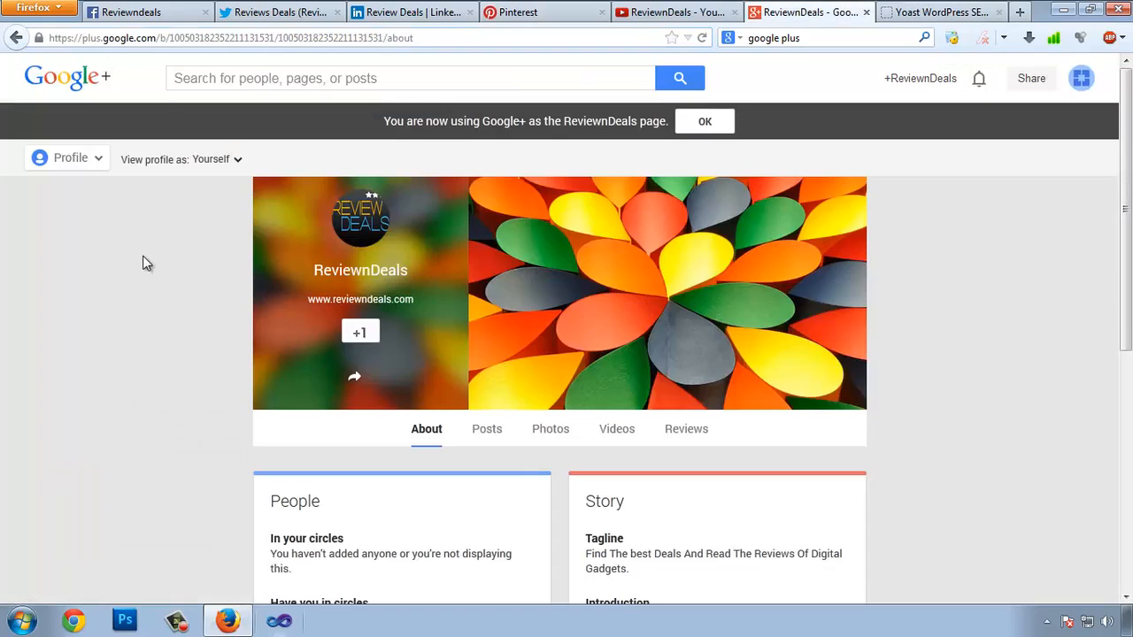
{"action": "left_click", "coordinate": [701, 38]}
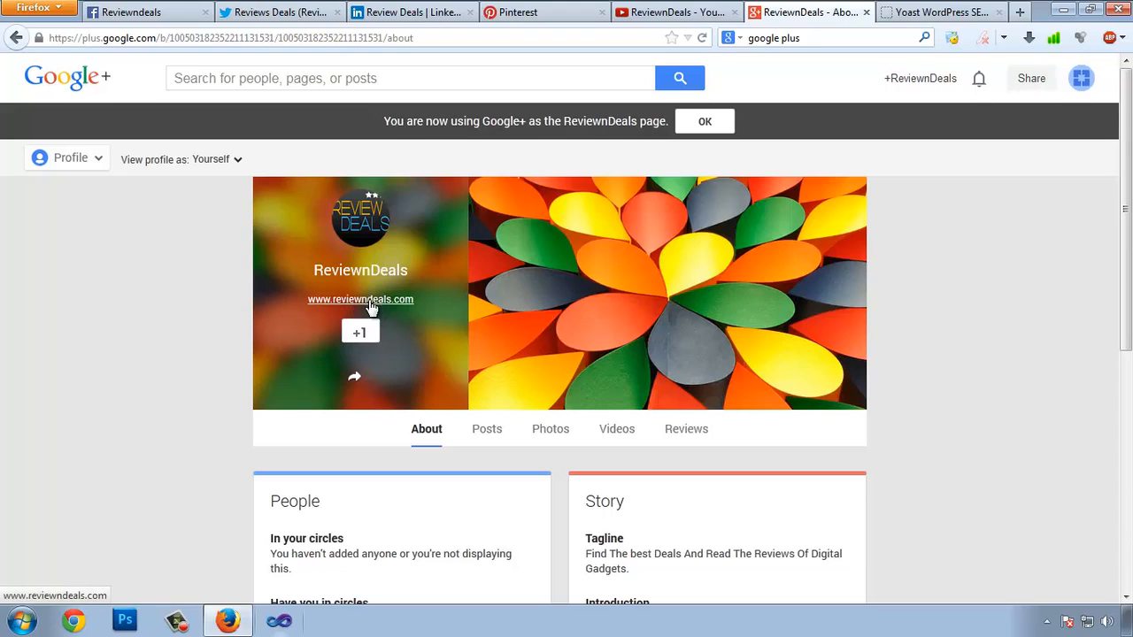
{"action": "scroll", "coordinate": [39, 379], "scroll_direction": "down", "scroll_amount": 5}
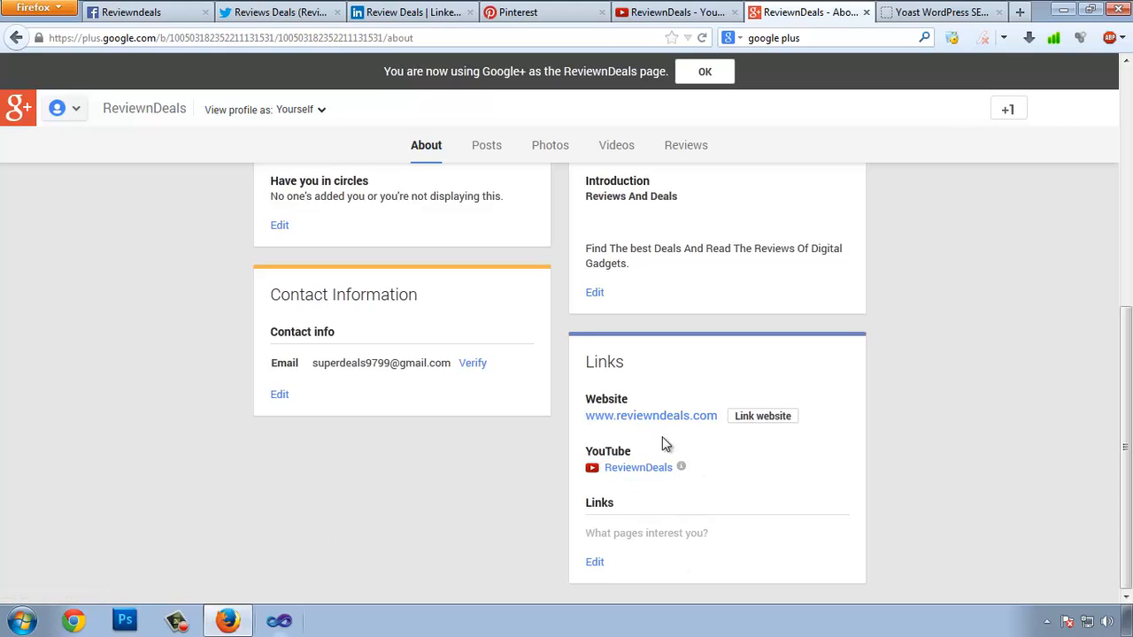
{"action": "scroll", "coordinate": [372, 469], "scroll_direction": "up", "scroll_amount": 4}
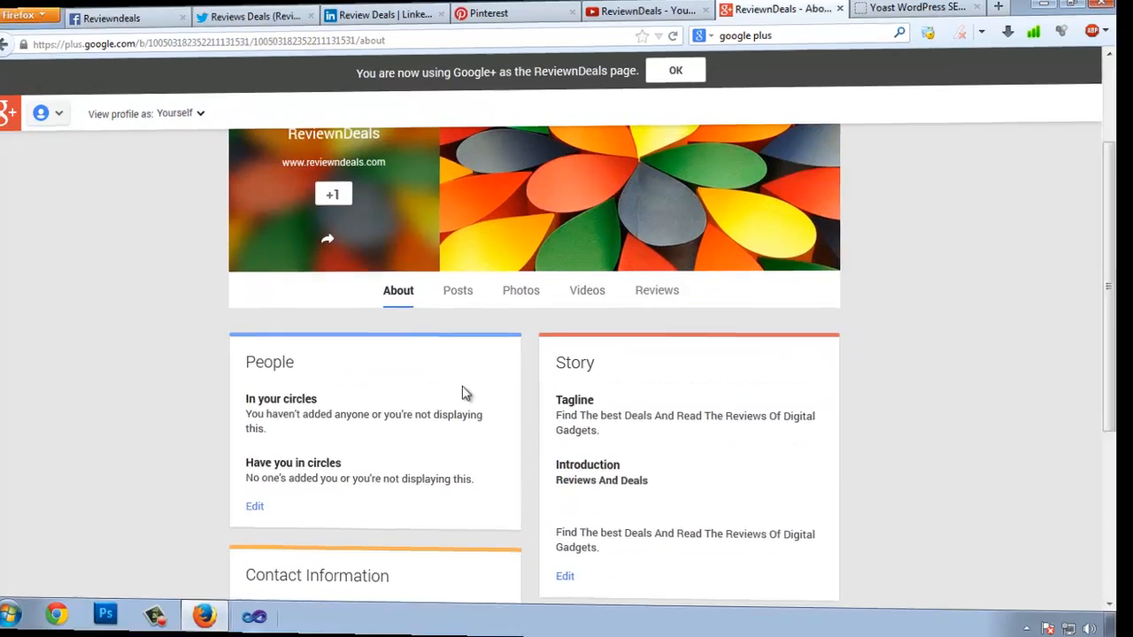